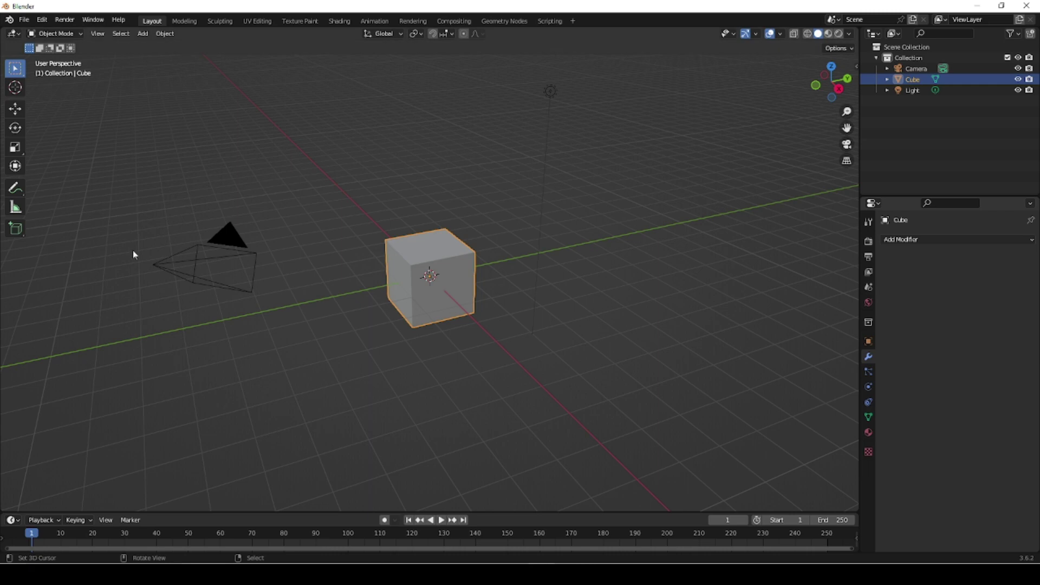
Delete the camera and the light from the default scene, keeping only the cube.
left_click(230, 251)
left_click(547, 93, "shift")
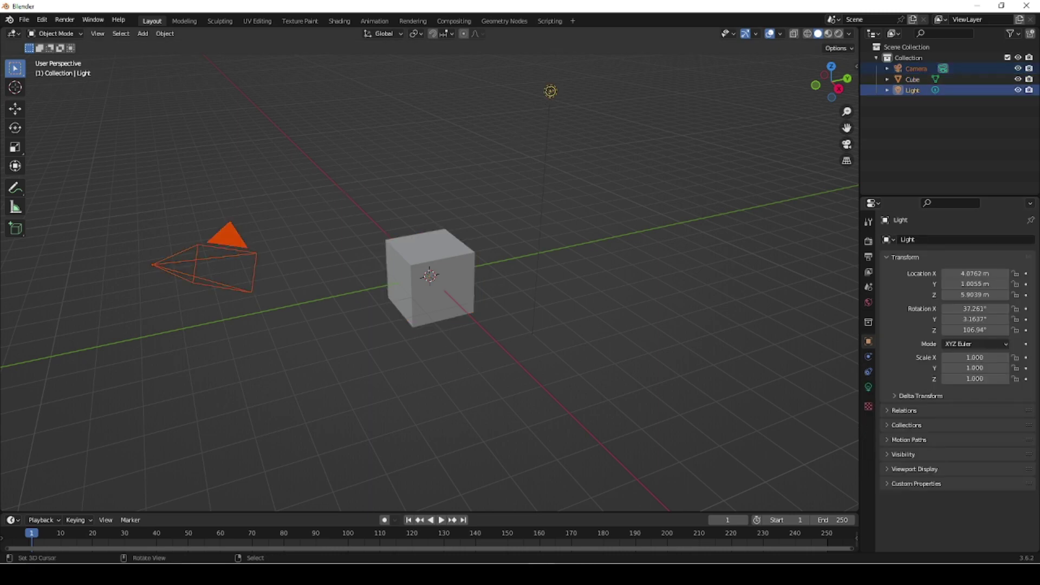
key("Delete")
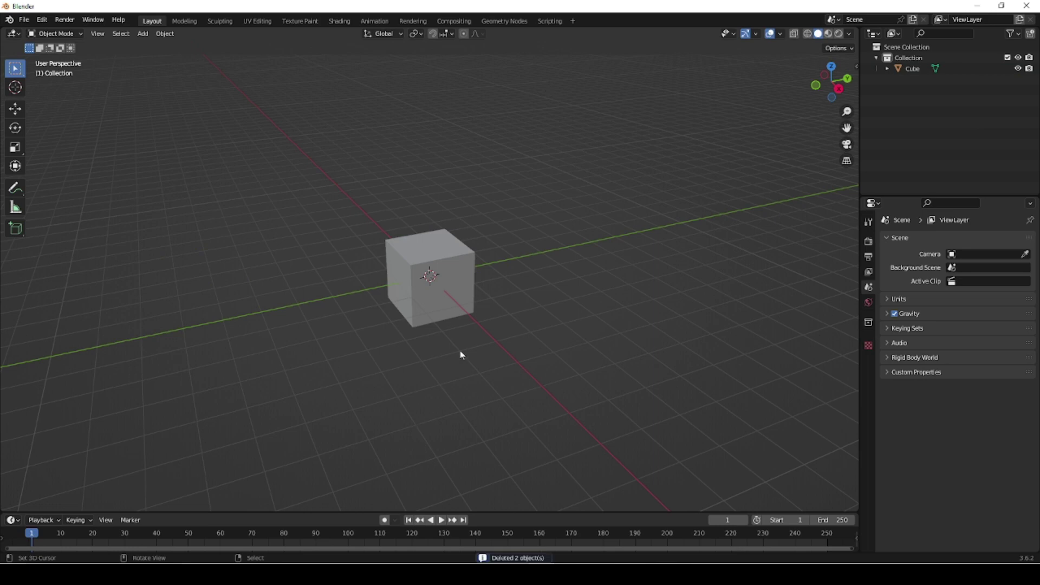
Add a Mirror modifier to the cube.
left_click(462, 265)
left_click(945, 240)
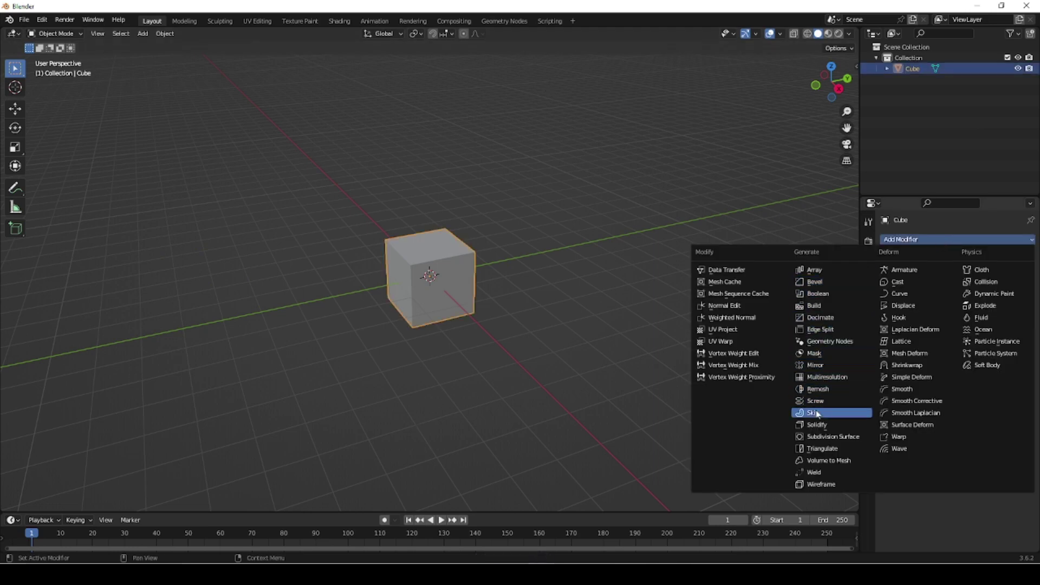
left_click(817, 366)
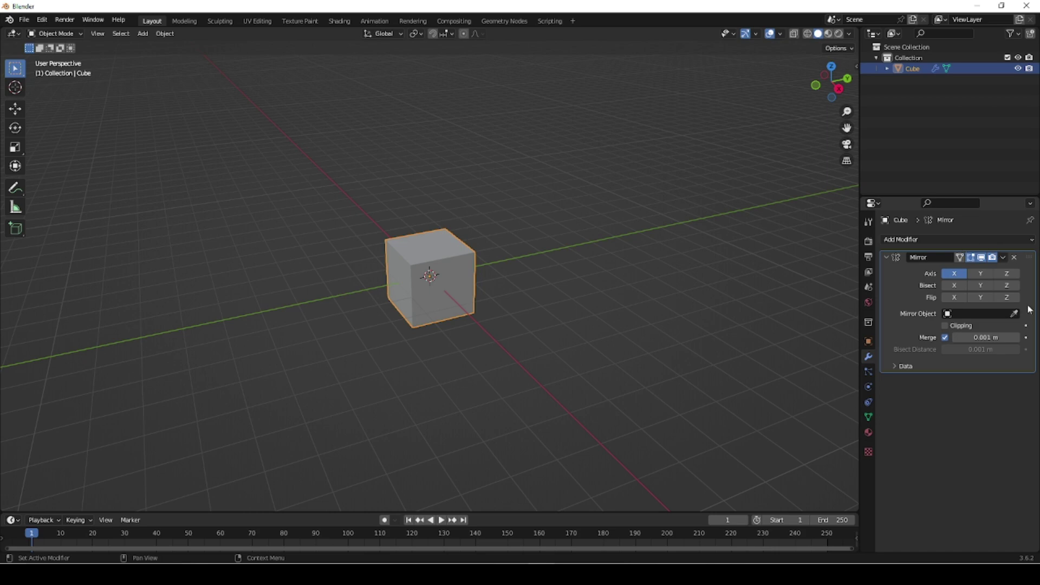
Rename the cube's Mirror modifier to "Blender".
left_click(887, 258)
left_click(887, 258)
type("Blender")
key("Return")
Toggle the modifier's viewport display off and back on, and look at its extra options and reordering handle.
left_click(981, 259)
left_click(981, 258)
left_click(1004, 258)
mouse_move(1028, 258)
left_mouse_down()
mouse_move(1028, 284)
mouse_move(1028, 268)
left_mouse_up()
Add a Plain Axes empty at the world origin.
key("shift+a")
mouse_move(417, 412)
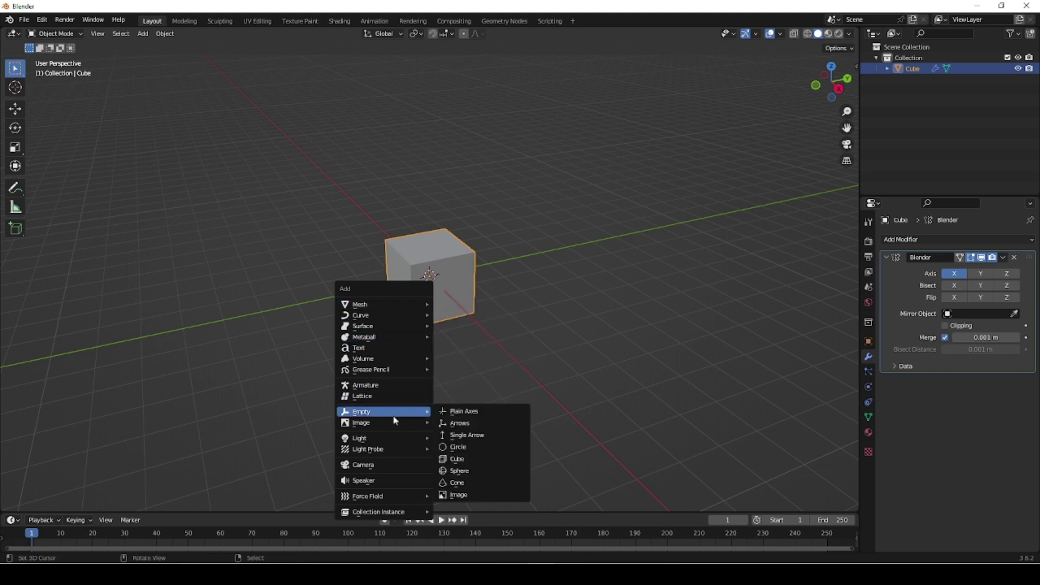
left_click(460, 411)
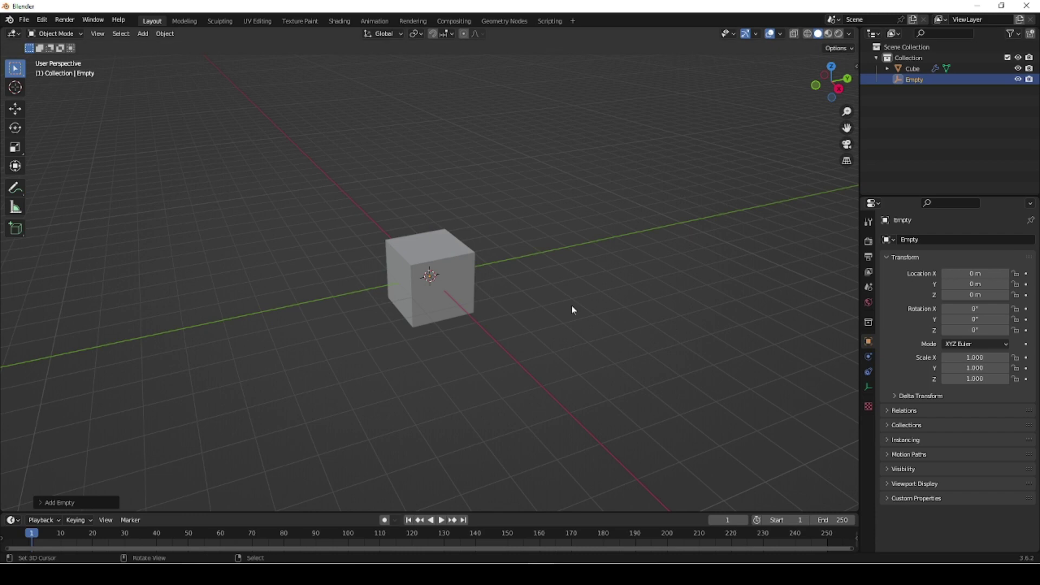
Set the empty as the mirror object of the cube's mirror modifier.
left_click(452, 307)
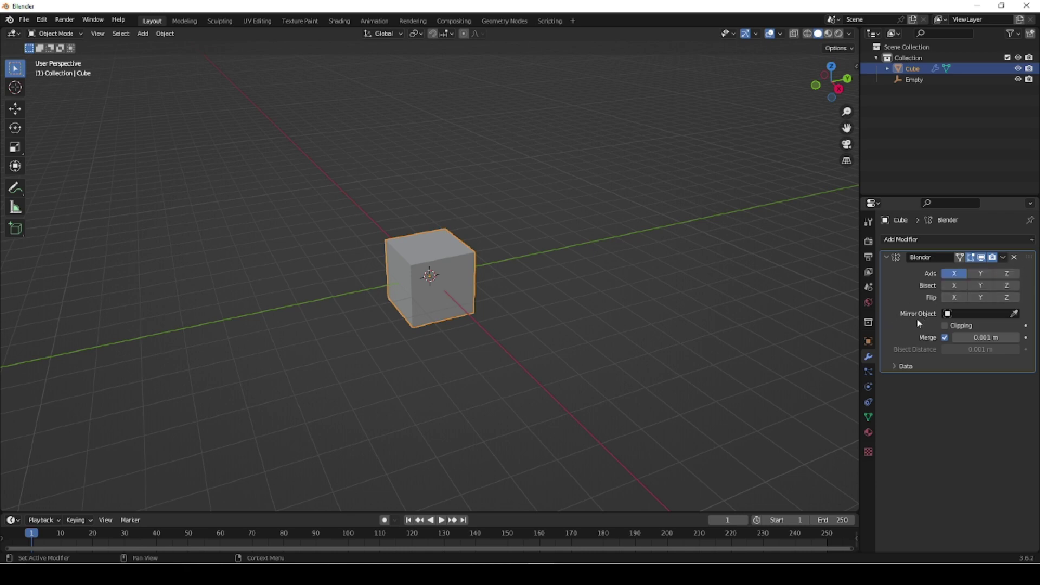
left_click(1014, 314)
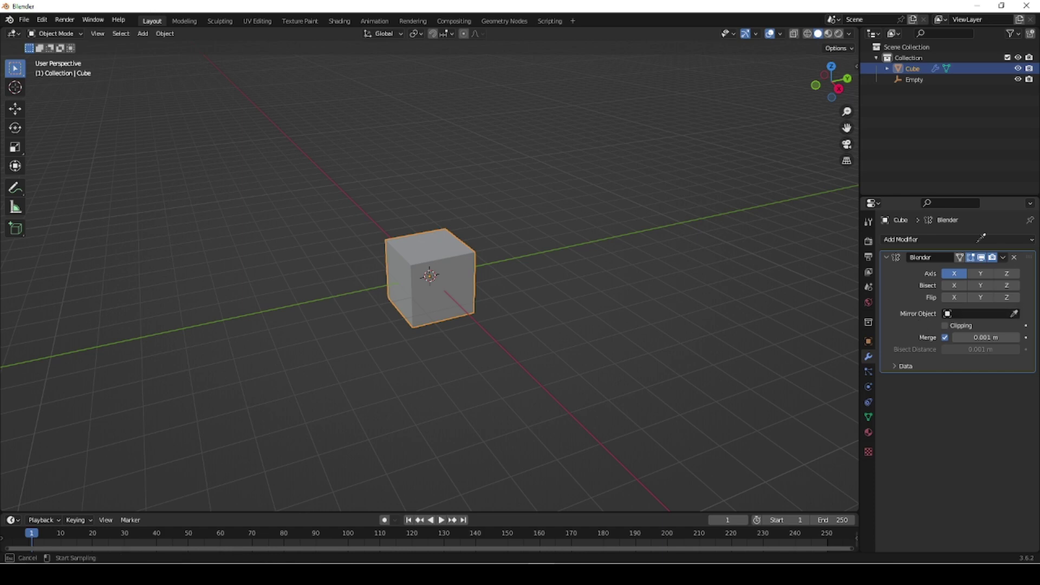
left_click(922, 80)
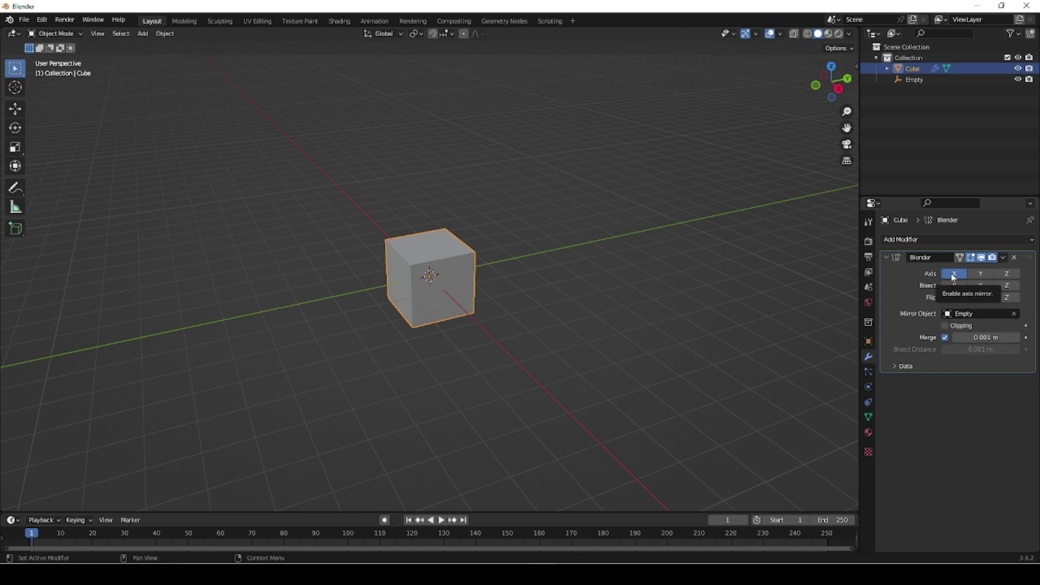
Hide the floor grid in the viewport overlays and select the empty.
middle_click_drag(466, 383, 490, 380)
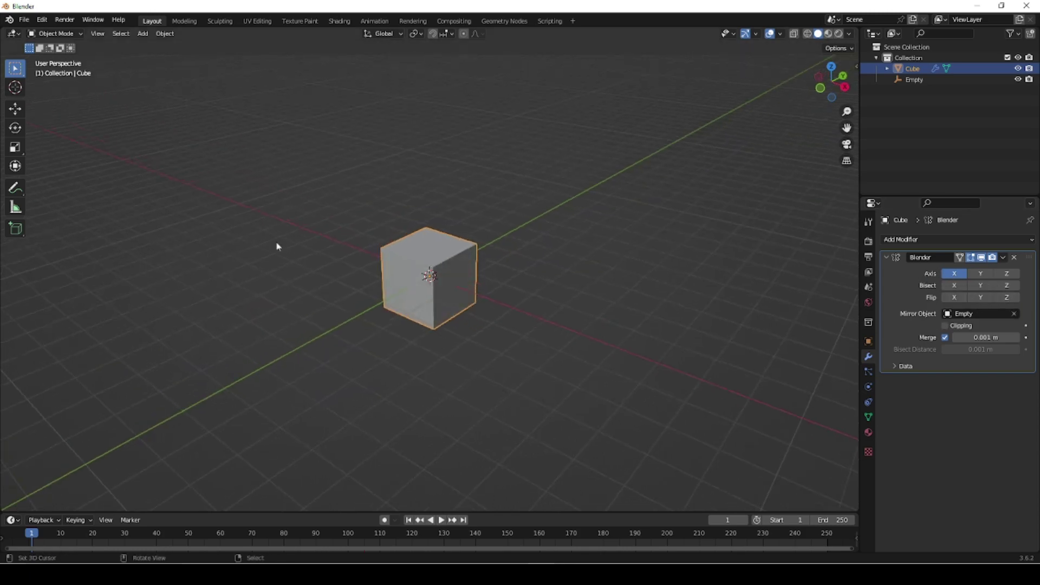
left_click(780, 34)
left_click(750, 87)
left_click(920, 80)
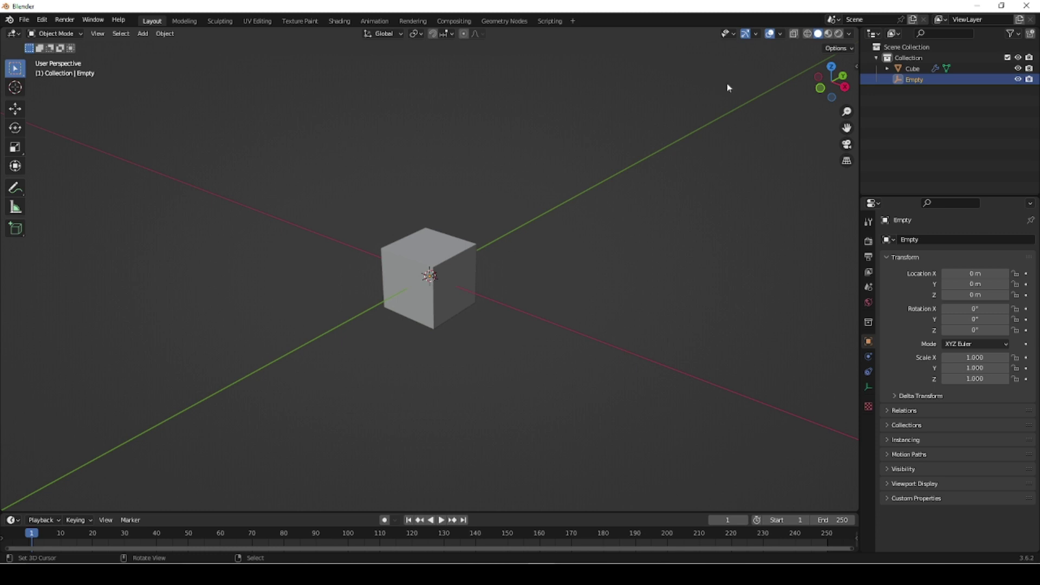
Move the cube along the global X axis until it and its mirrored copy stand clear on either side of the empty.
left_click(909, 69)
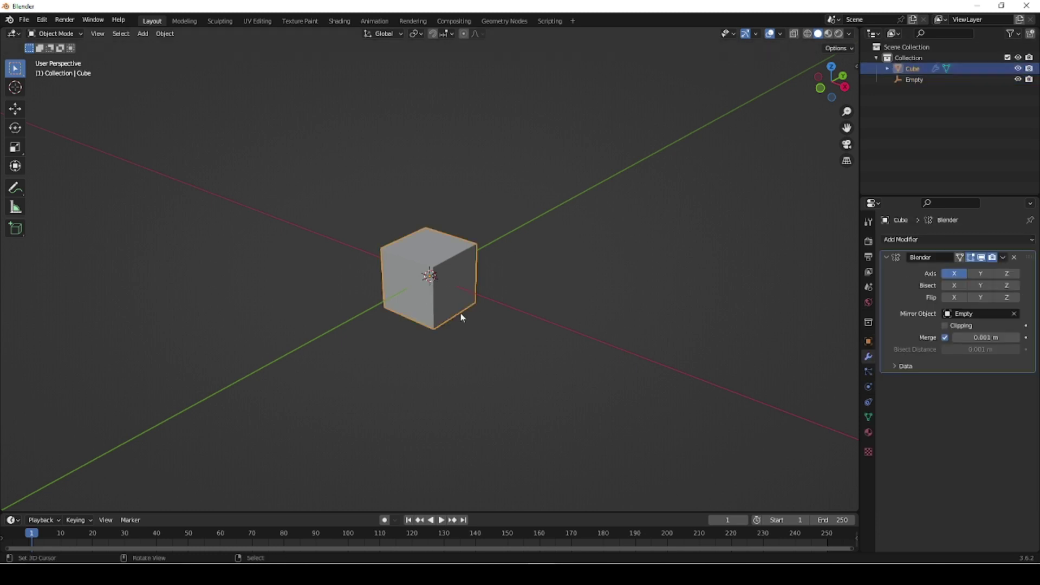
key("g")
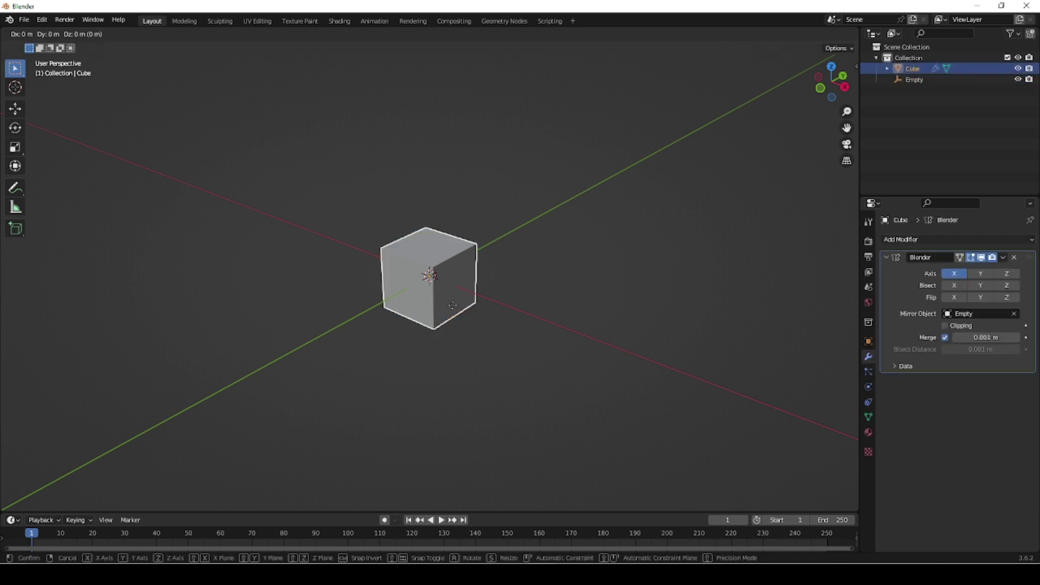
key("x")
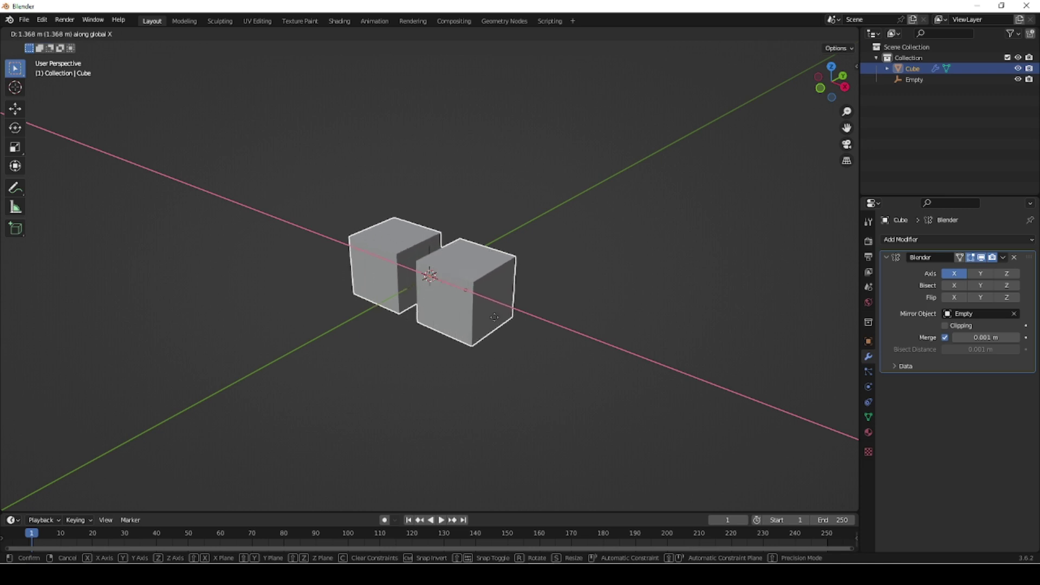
left_click(432, 322)
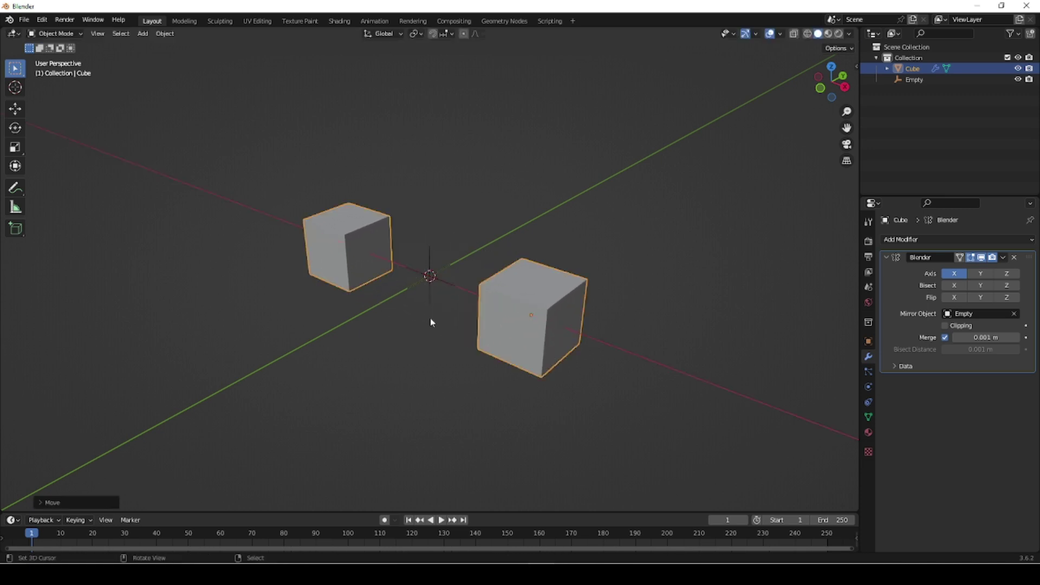
left_click(429, 289)
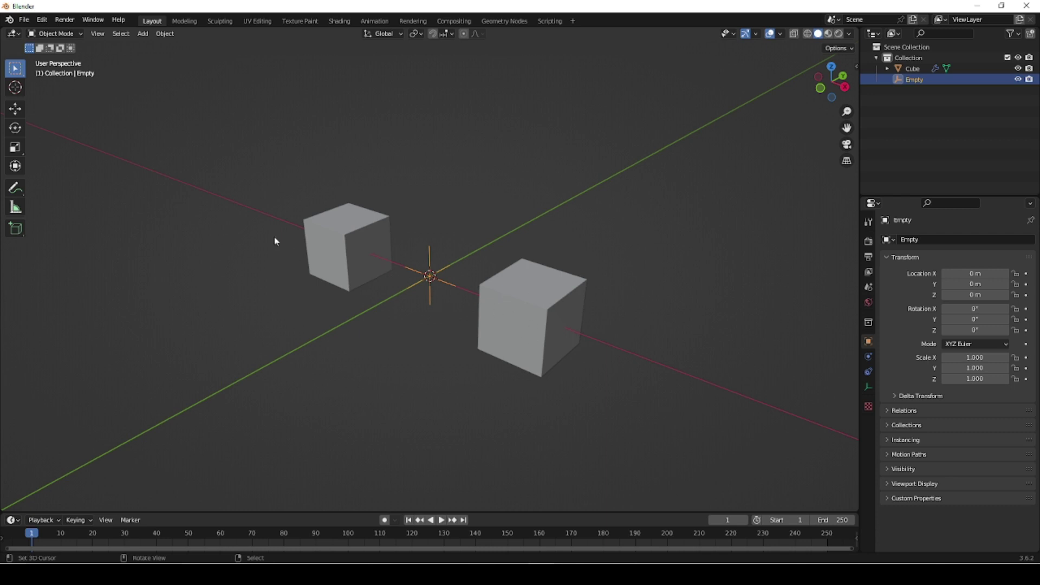
Enable mirroring on the Y axis as well and move the cube along the global Y axis to separate its four copies.
left_click(542, 359)
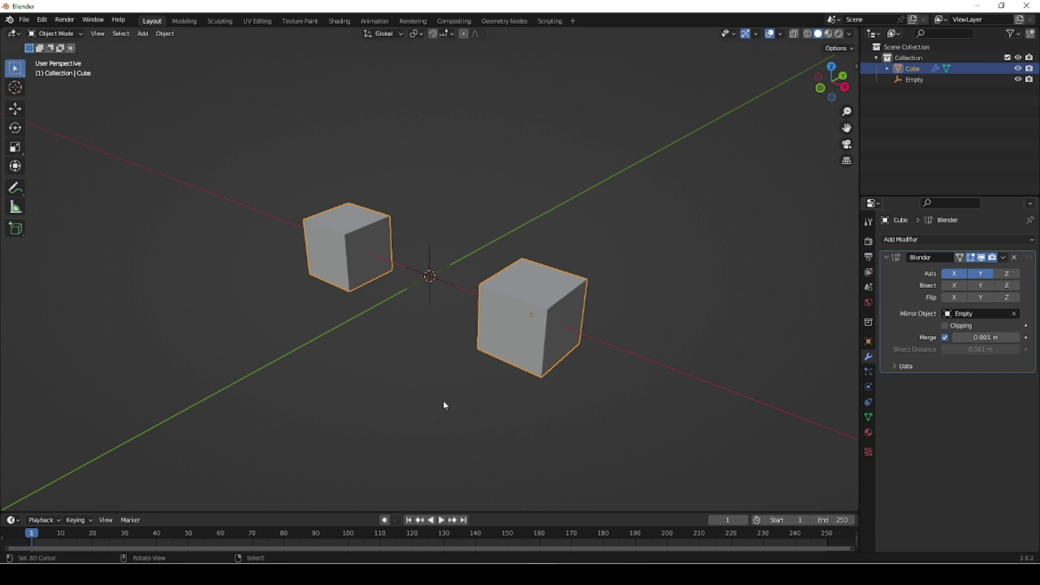
key("g")
key("y")
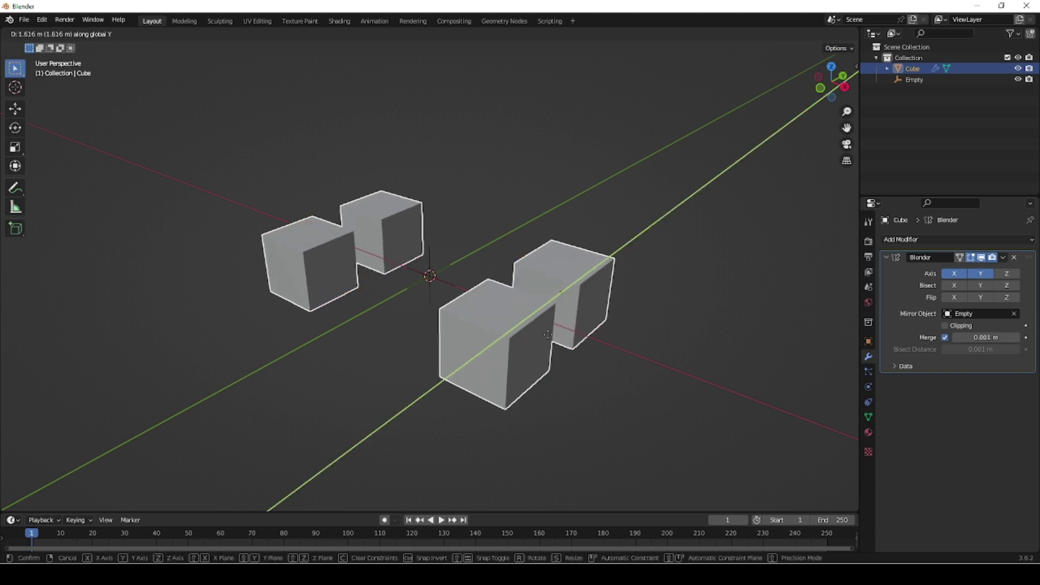
left_click(571, 321)
Enable the Z mirror axis and move the cube up along the global Z axis to separate the upper and lower copies.
left_click(1006, 274)
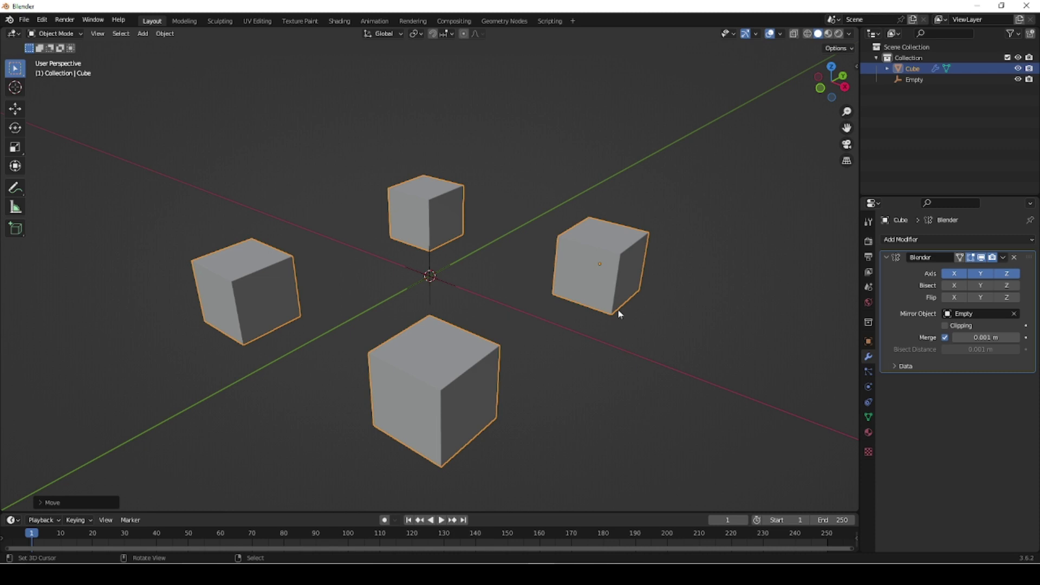
key("g")
key("z")
left_click(610, 245)
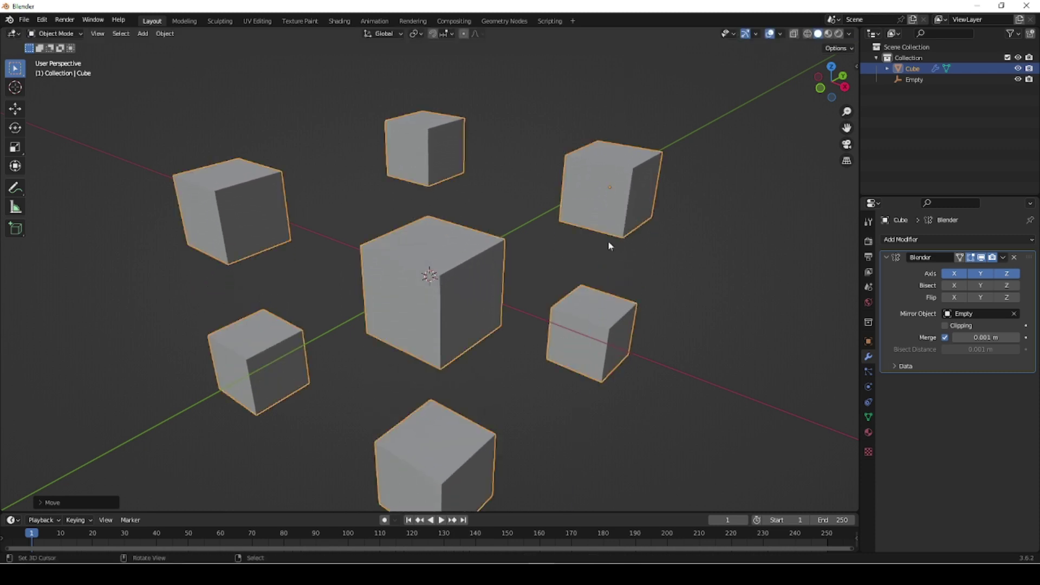
middle_click_drag(372, 392, 395, 378)
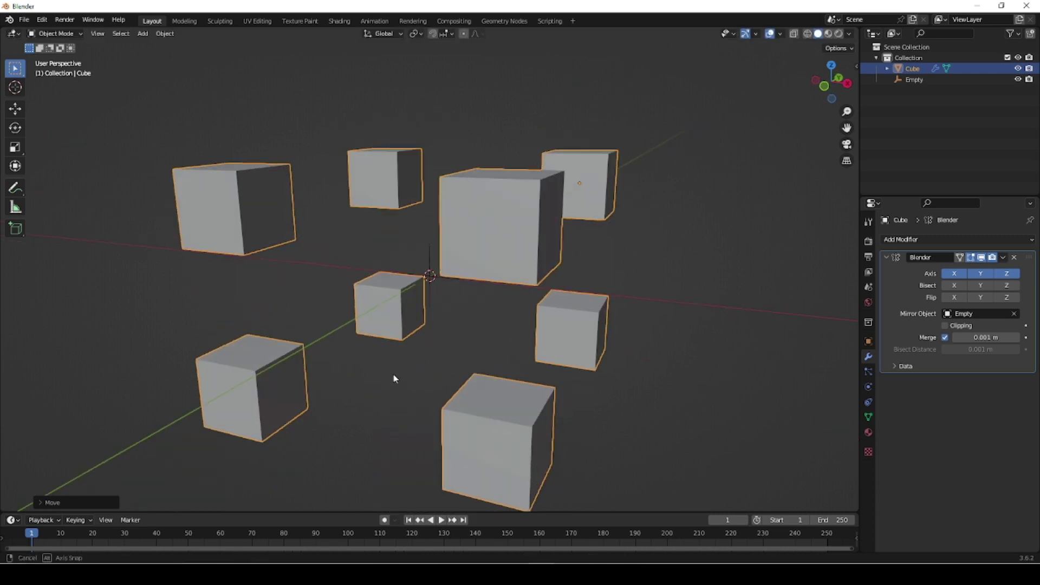
Switch the mirror modifier's X, Y and Z axes off and on in different combinations to compare them, ending with all three enabled.
left_click(957, 275)
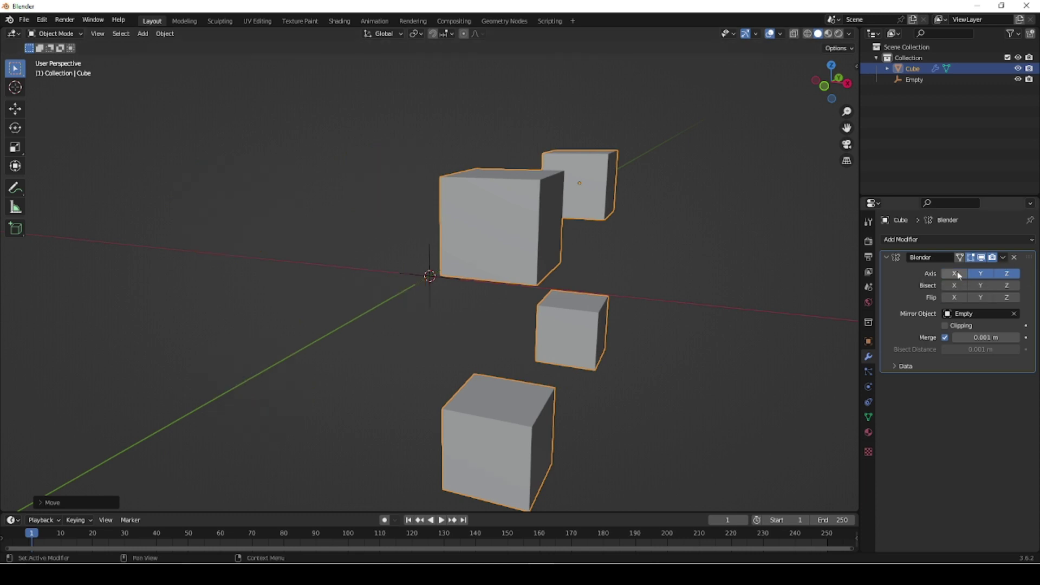
left_click(957, 274)
left_click(957, 273)
left_click(978, 273)
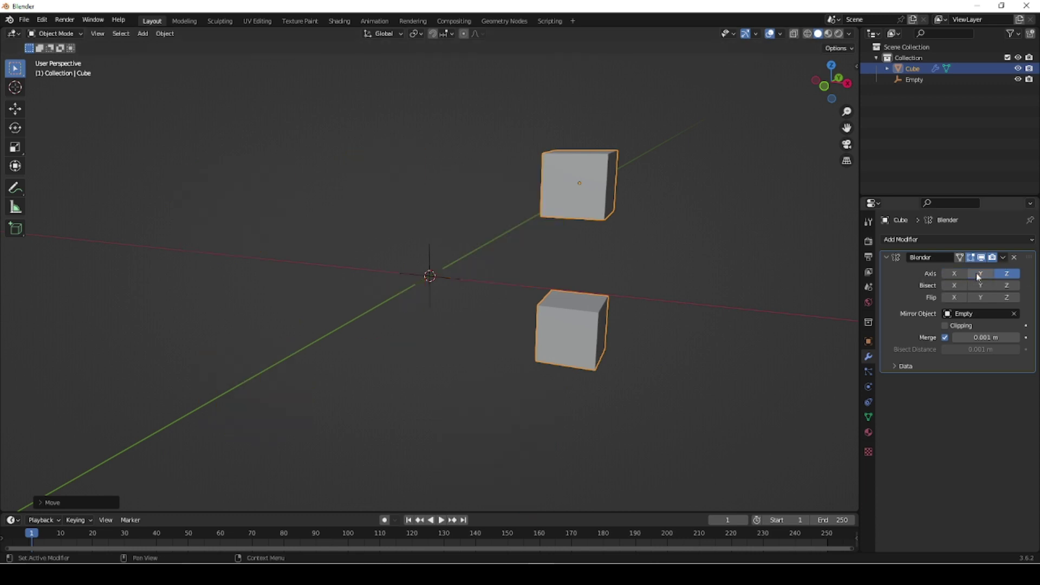
left_click(978, 274)
left_click(954, 274)
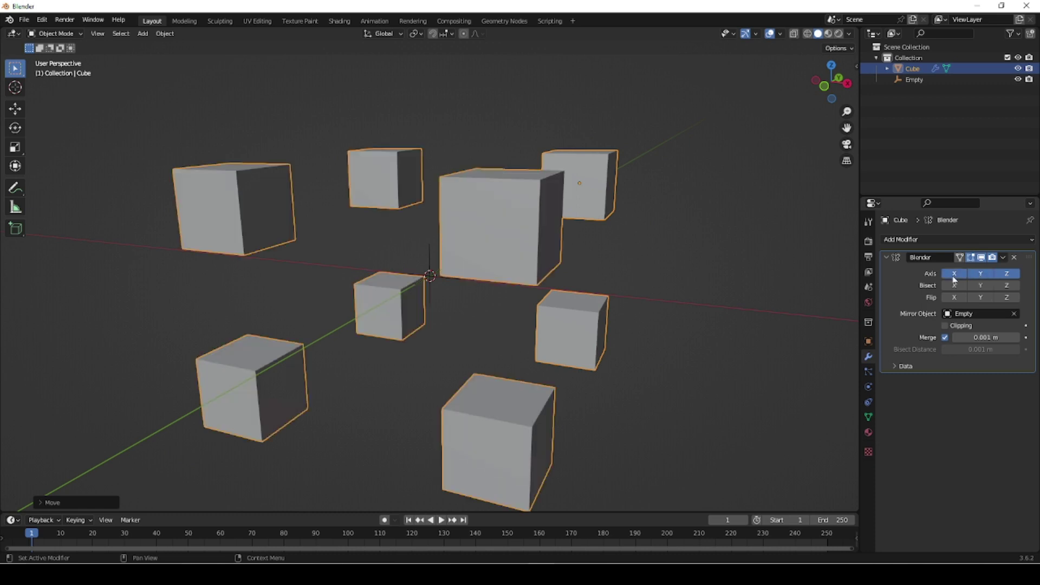
left_click(979, 274)
middle_click_drag(668, 379, 617, 386)
left_click(1005, 274)
left_click(980, 275)
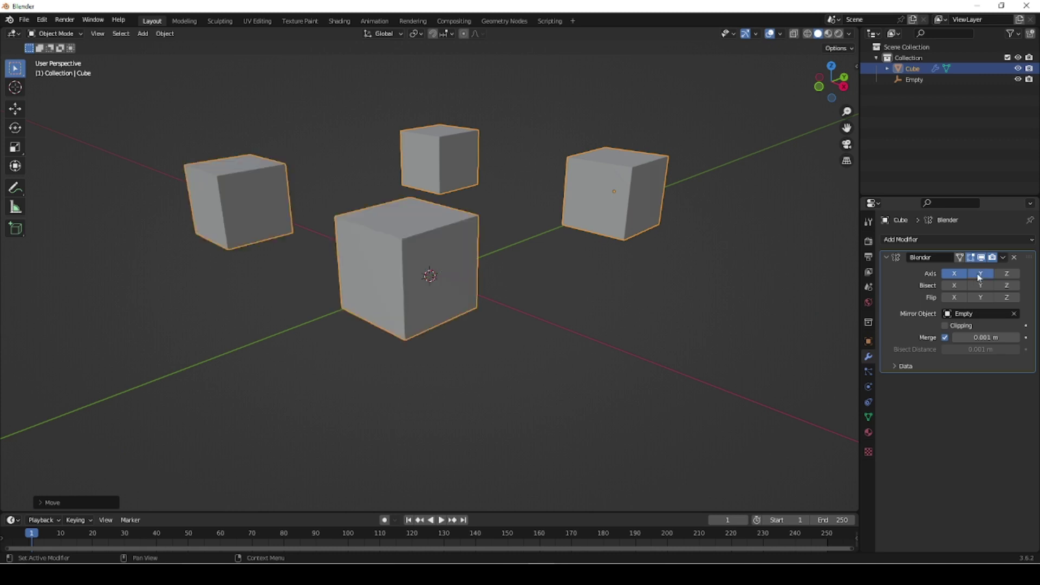
left_click(951, 275)
left_click(979, 274)
left_click(1006, 274)
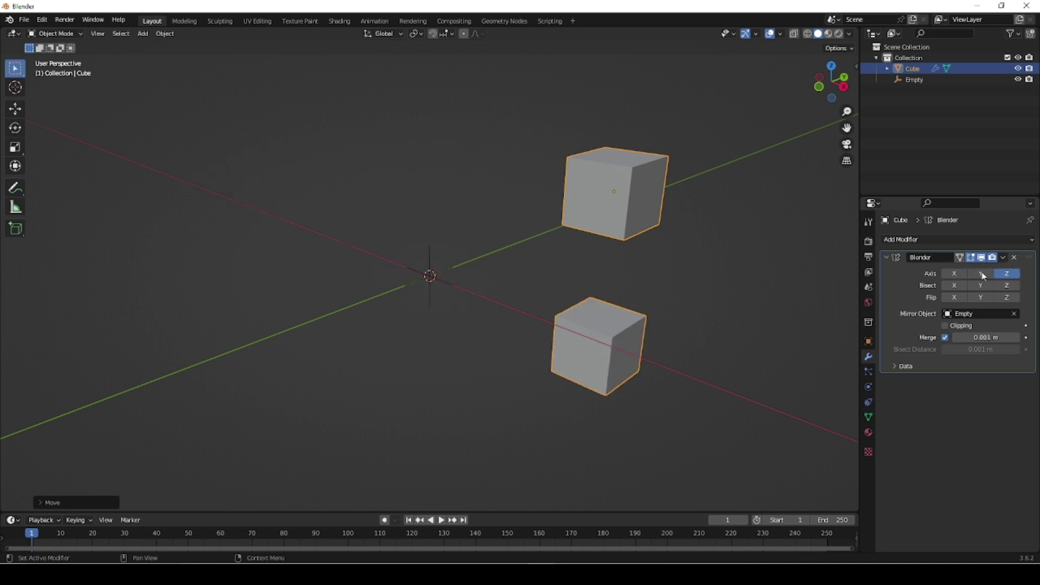
left_click(981, 274)
left_click(955, 274)
middle_click_drag(519, 373, 473, 375)
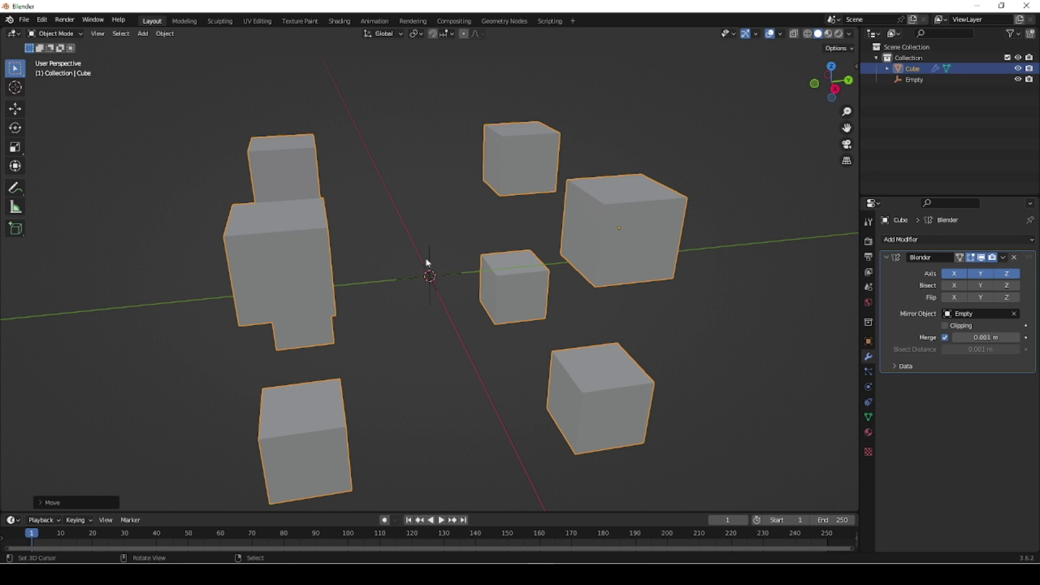
Delete the empty at the origin and add a UV sphere in its place.
left_click(432, 291)
key("Delete")
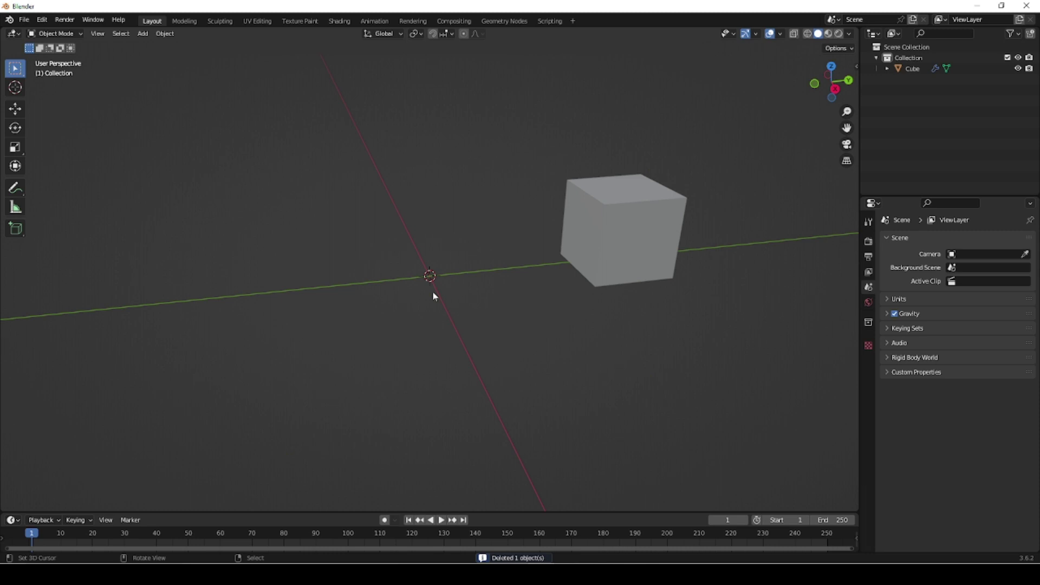
key("shift+a")
mouse_move(369, 205)
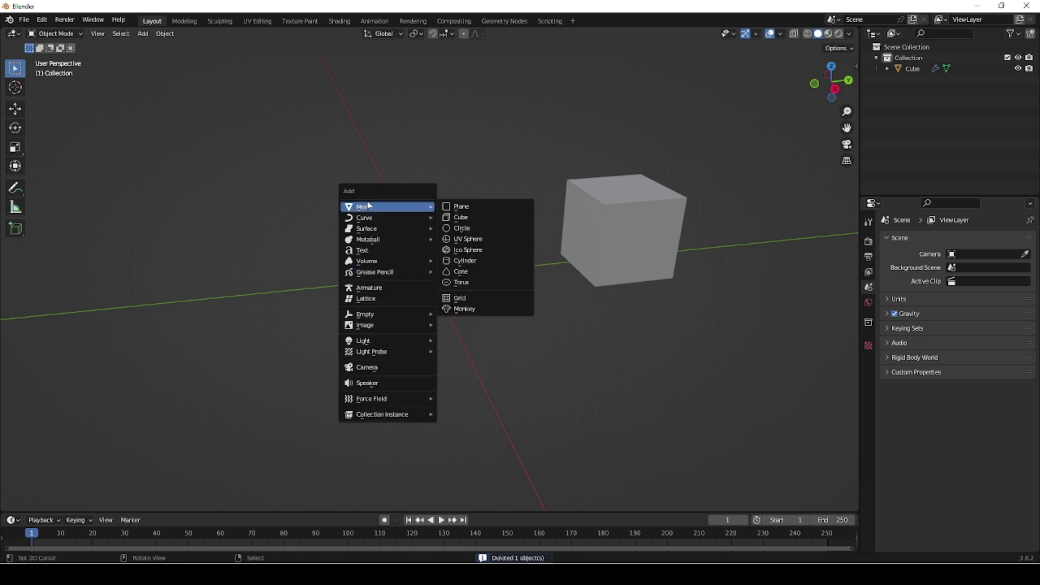
left_click(478, 242)
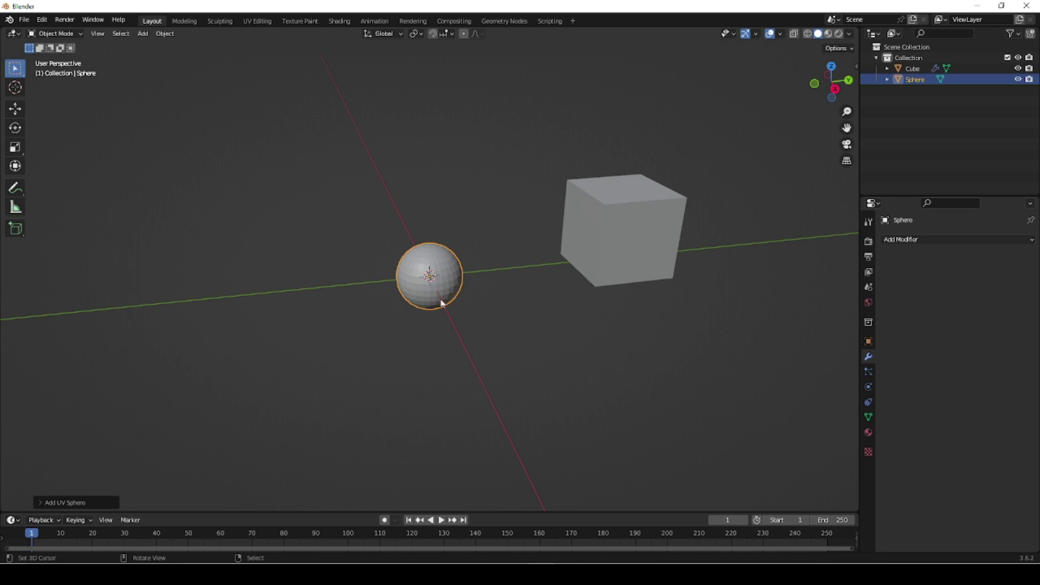
Set the UV sphere as the mirror object of the cube's modifier and inspect the mirrored copies around it.
left_click(610, 268)
left_click(1015, 315)
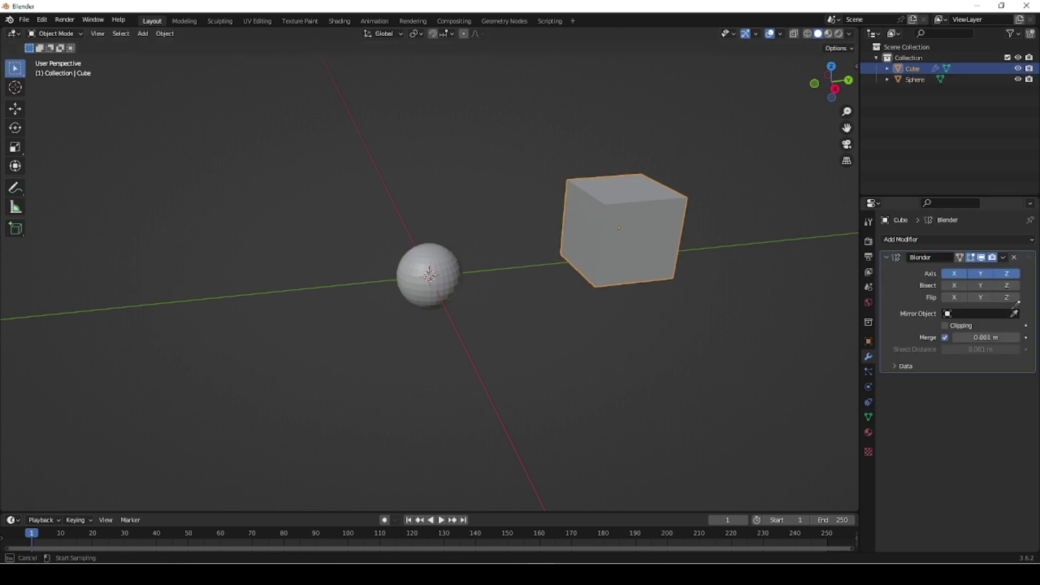
left_click(916, 79)
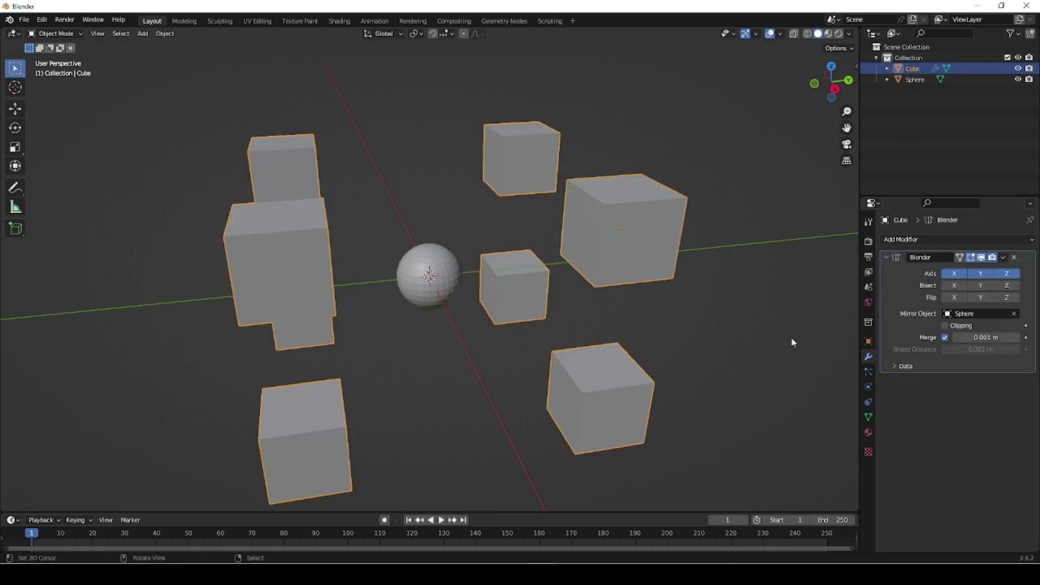
middle_click_drag(379, 388, 419, 290)
left_click(432, 287)
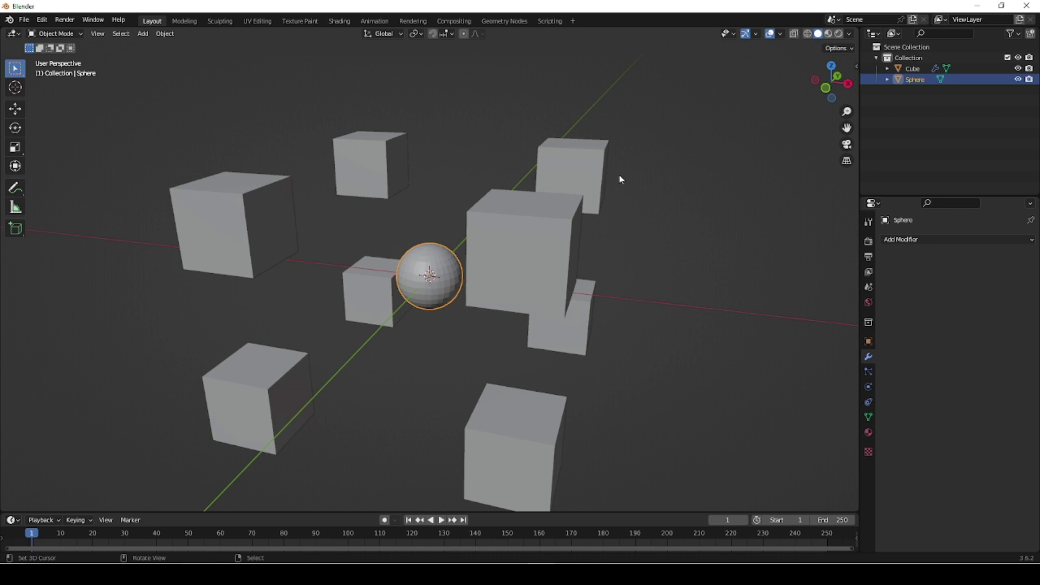
left_click(606, 186)
middle_click_drag(666, 309, 628, 267)
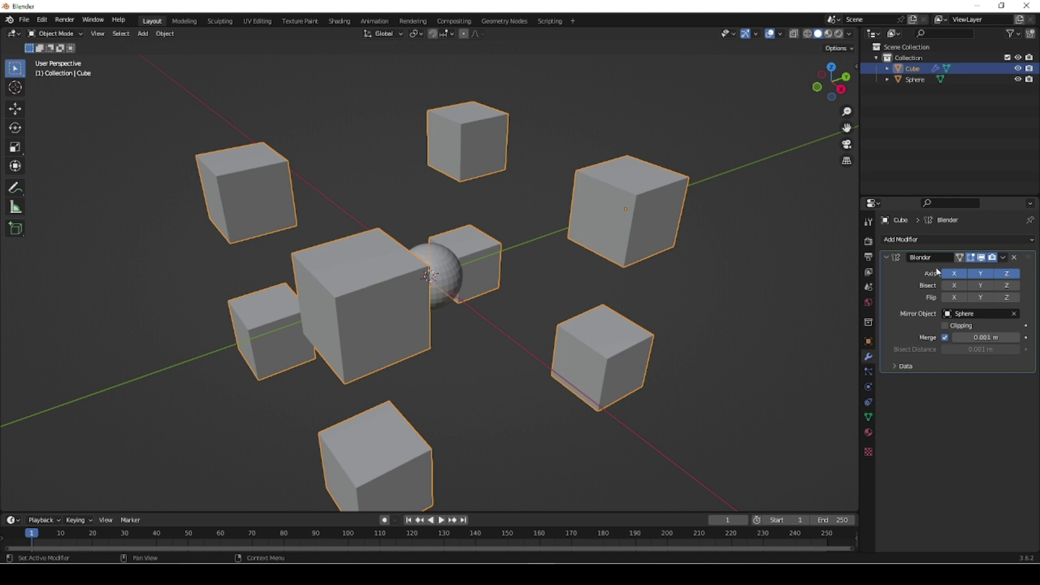
Delete the UV sphere from the center of the mirrored cubes.
left_click(447, 278)
key("Delete")
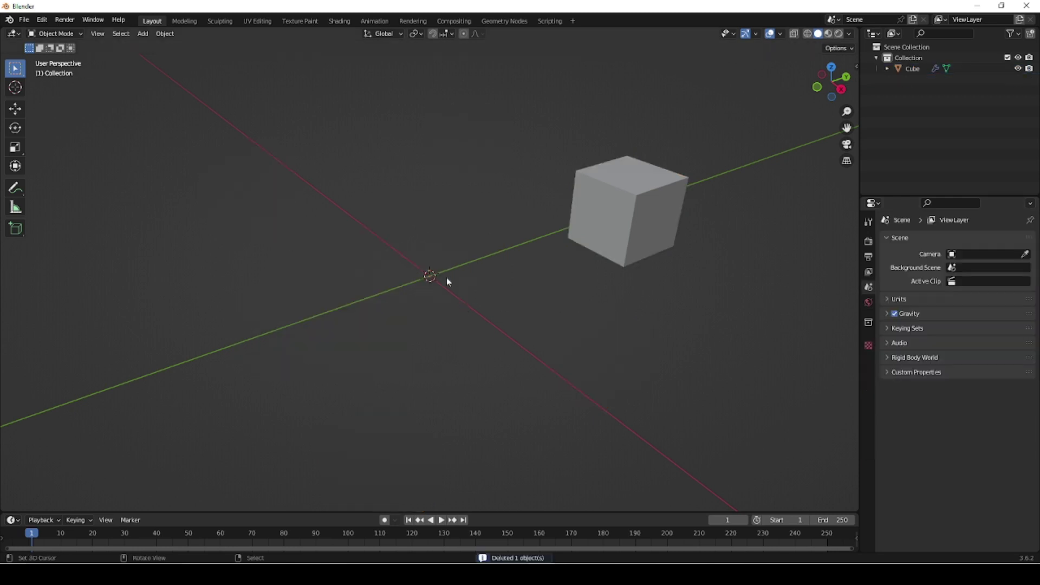
Add a plain axes empty at the world origin.
key("shift+a")
mouse_move(433, 384)
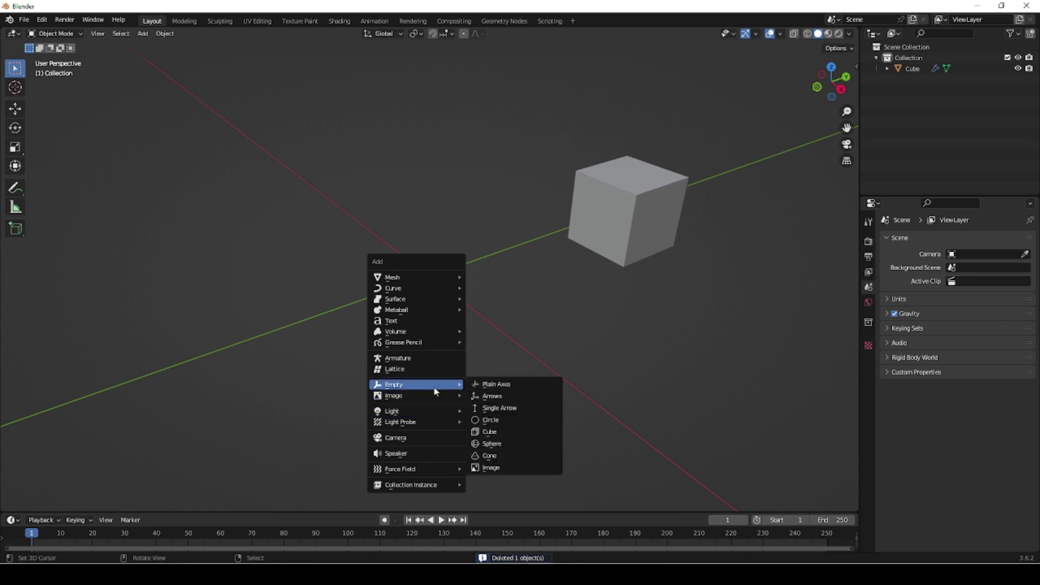
left_click(491, 385)
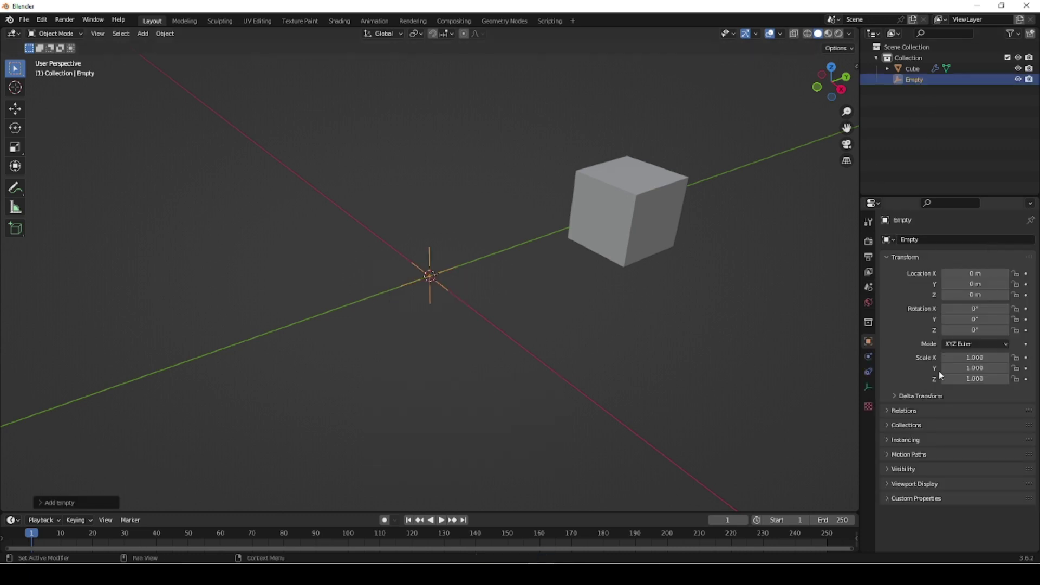
Set the empty as the mirror object of the cube's modifier and limit the mirroring to the X axis.
left_click(632, 235)
left_click(1015, 314)
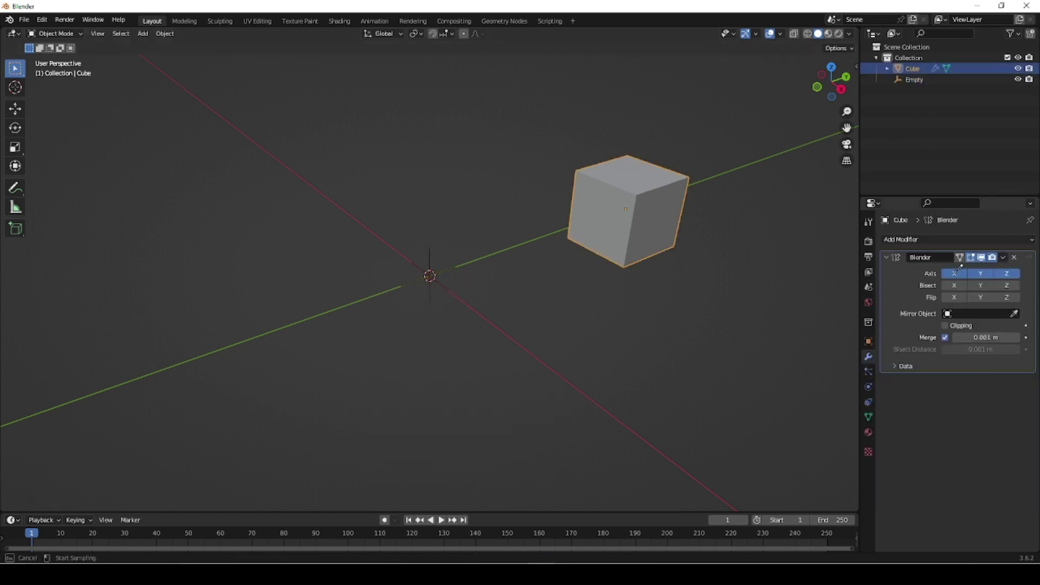
left_click(914, 79)
middle_click_drag(490, 432, 477, 414)
left_click(982, 274)
left_click(1007, 274)
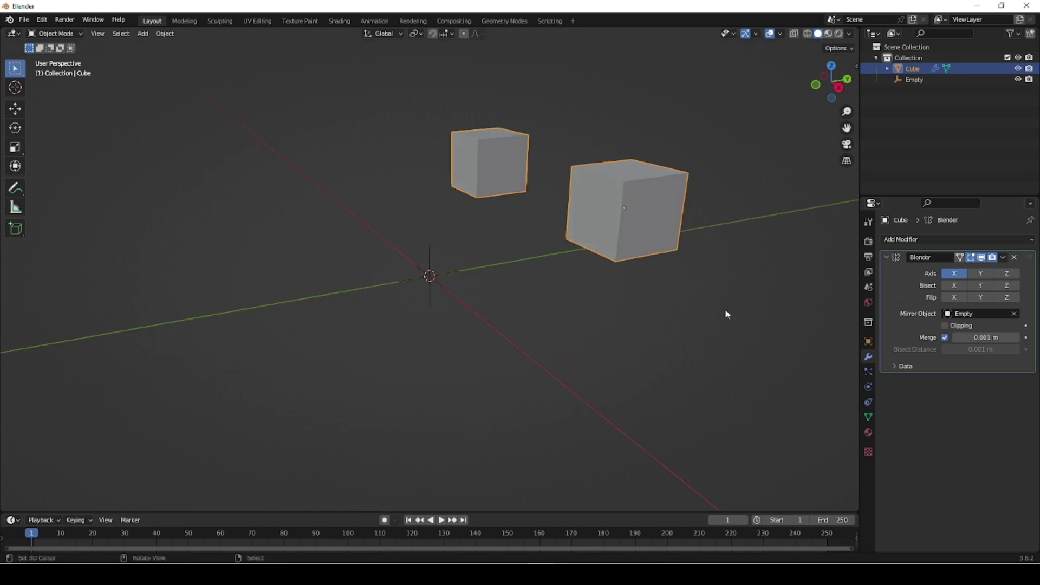
Set the cube's location to X 5 m, Y 0 m and Z 0 m.
key("n")
double_click(783, 111)
type("0")
key("Return")
double_click(783, 100)
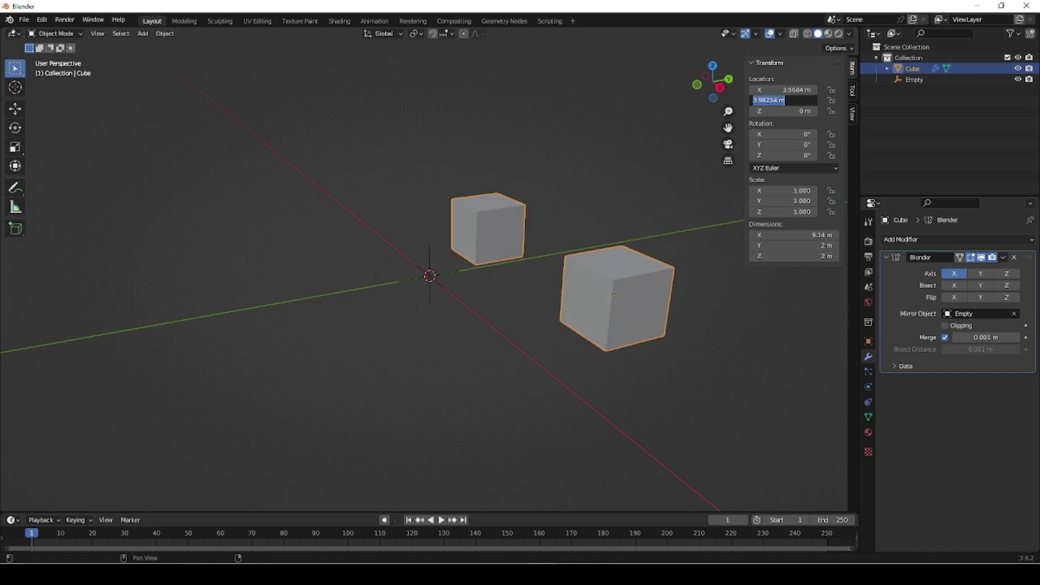
type("0")
key("Return")
double_click(783, 89)
type("5")
key("Return")
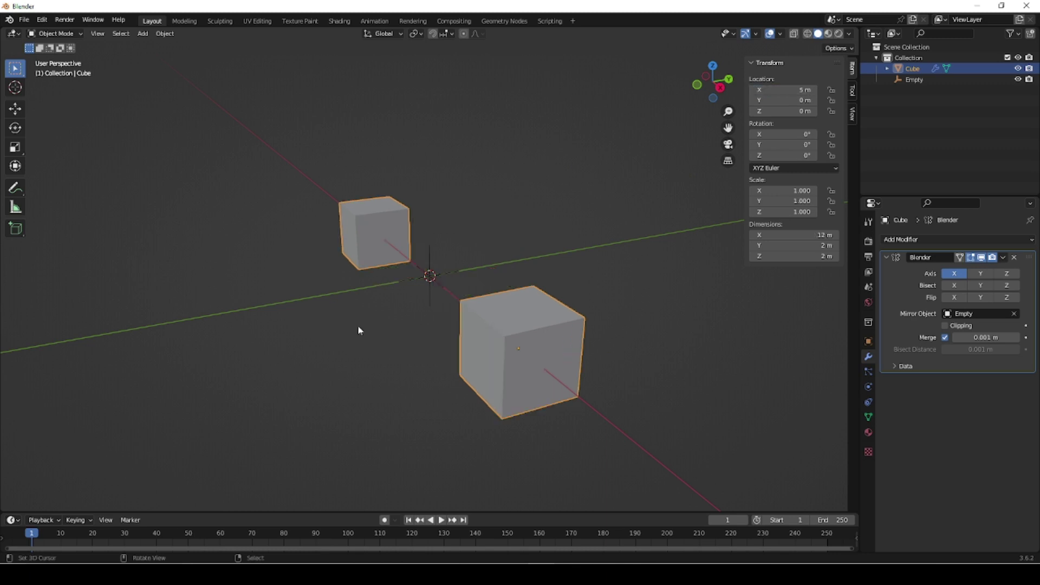
Enable the floor grid overlay and view the mirrored cubes from the front.
left_click(780, 34)
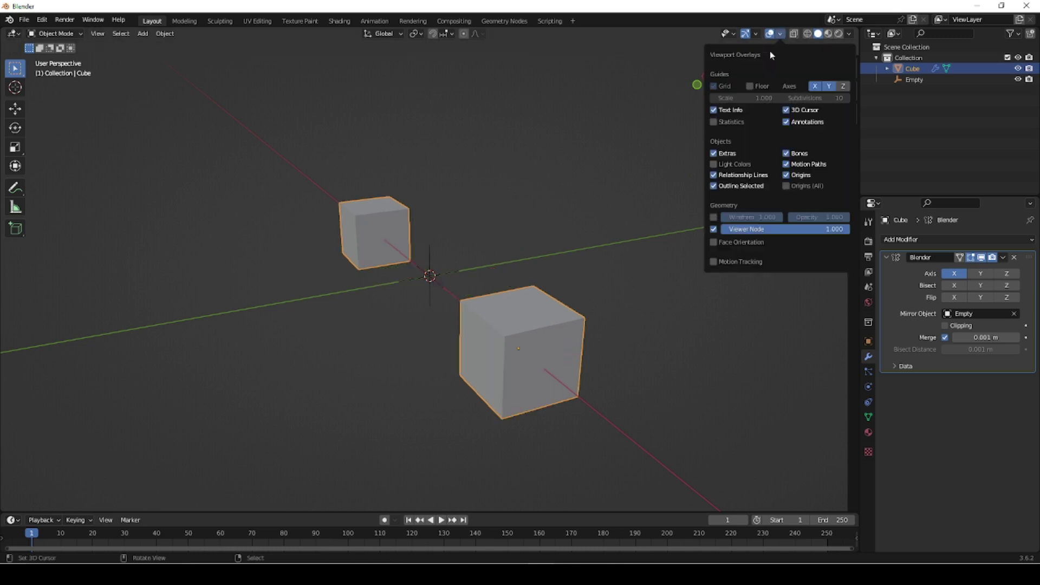
left_click(750, 86)
middle_click_drag(374, 343, 411, 340)
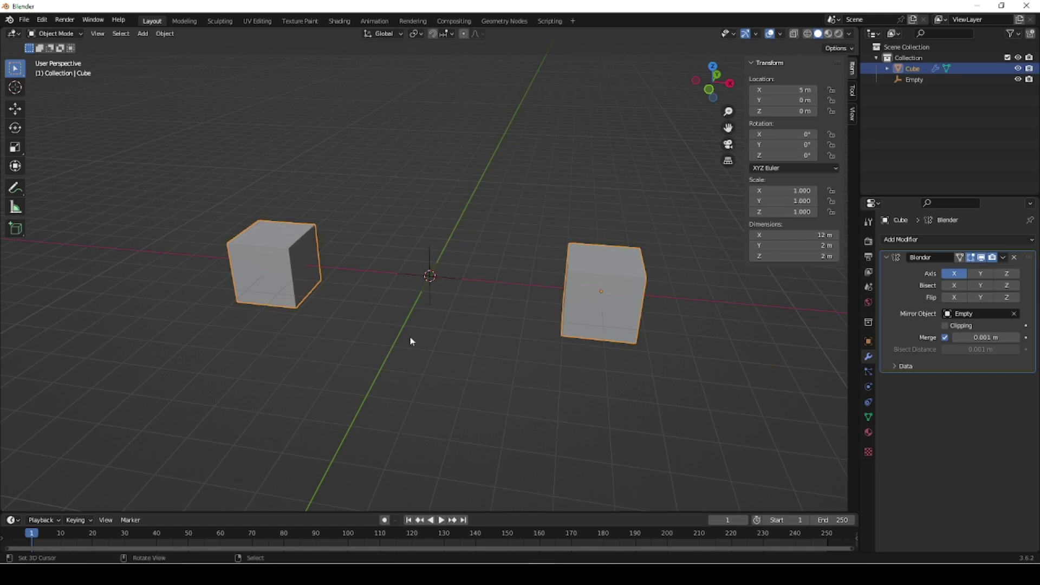
key("KP_1")
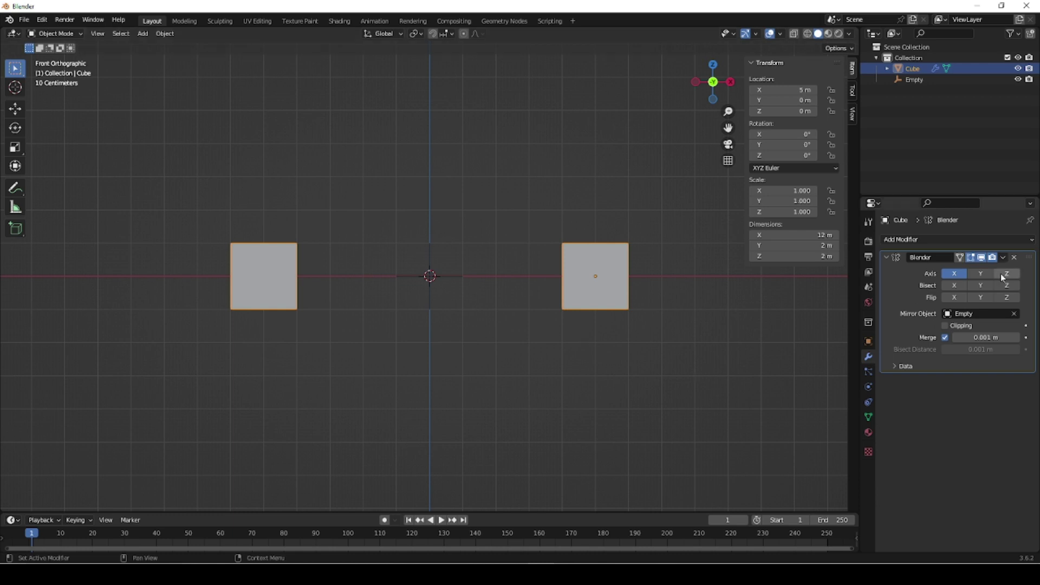
Switch the mirror modifier's X bisect on and off repeatedly to compare the result, leaving it enabled.
left_click(957, 288)
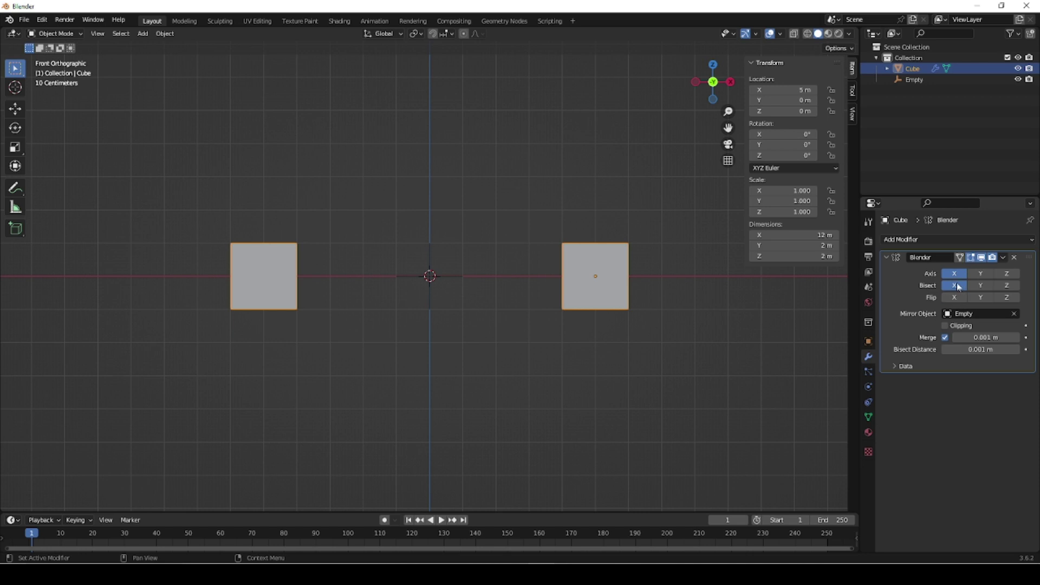
left_click(957, 285)
left_click(957, 285)
left_click(957, 285)
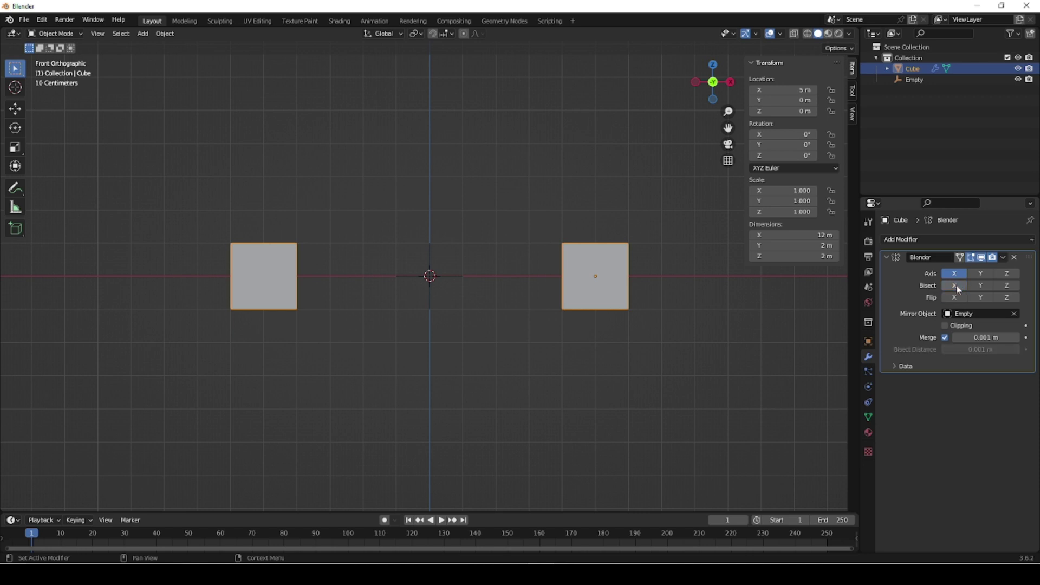
left_click(953, 288)
left_click(954, 286)
left_click(954, 286)
left_click(954, 286)
left_click(954, 286)
left_click(953, 286)
left_click(954, 286)
Disable Merge in the mirror modifier and toggle the X bisect off and back on.
left_click(946, 338)
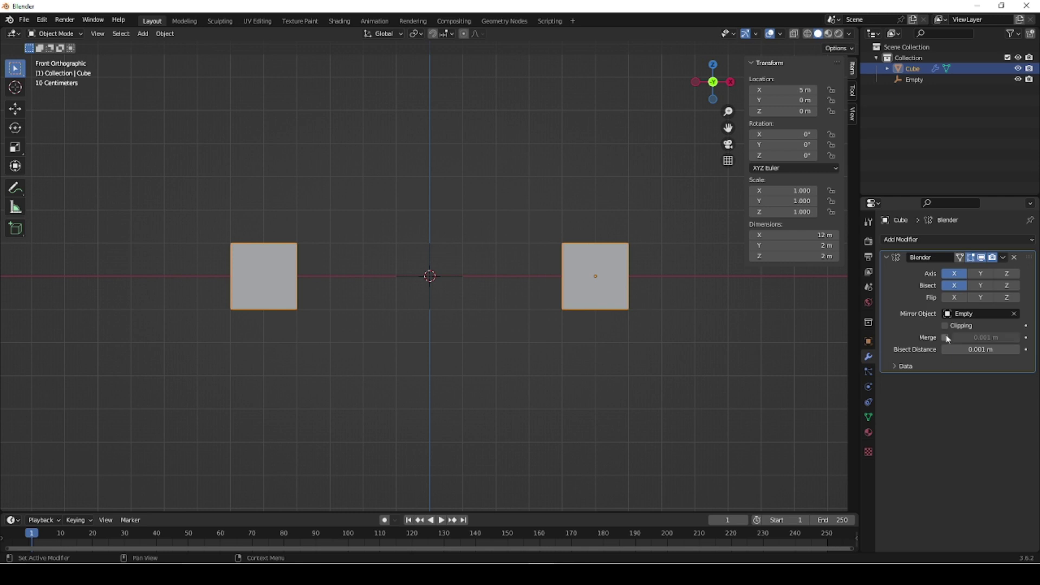
left_click(960, 289)
left_click(959, 288)
Move the cube along the X axis through the empty to about -1.16 m, so the bisect cuts it away.
key("g")
key("x")
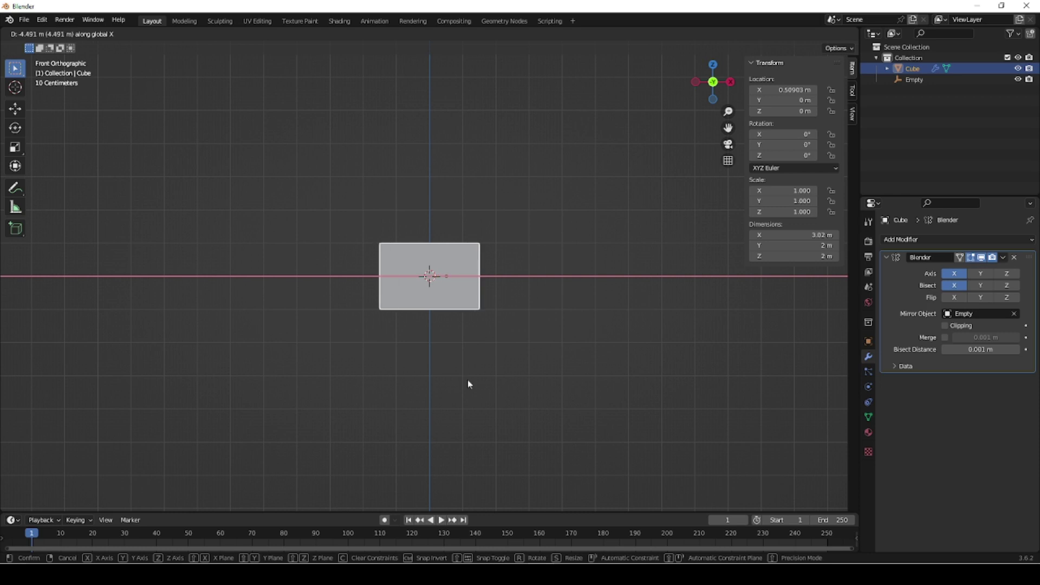
left_click(468, 381)
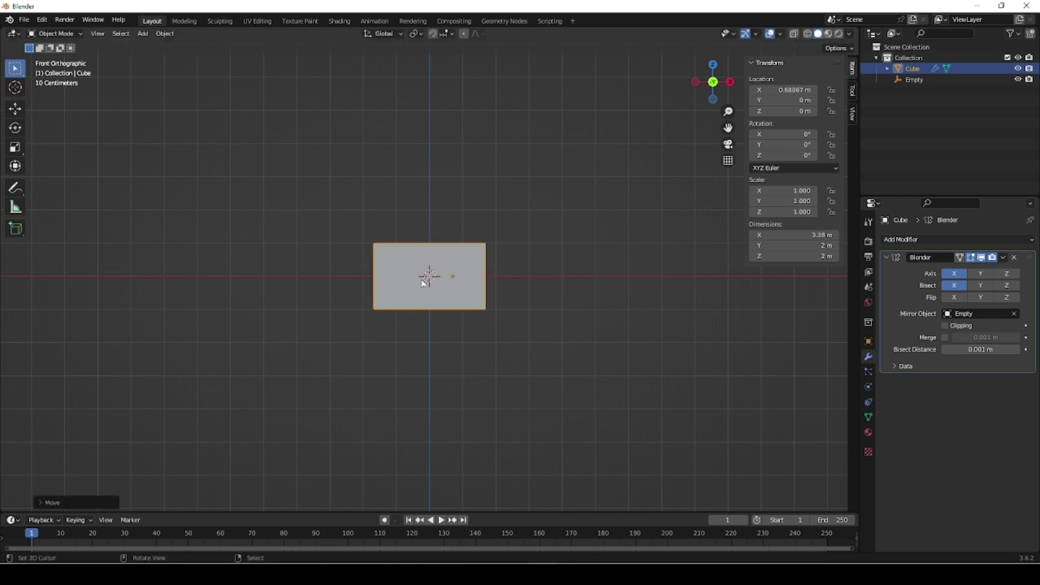
key("g")
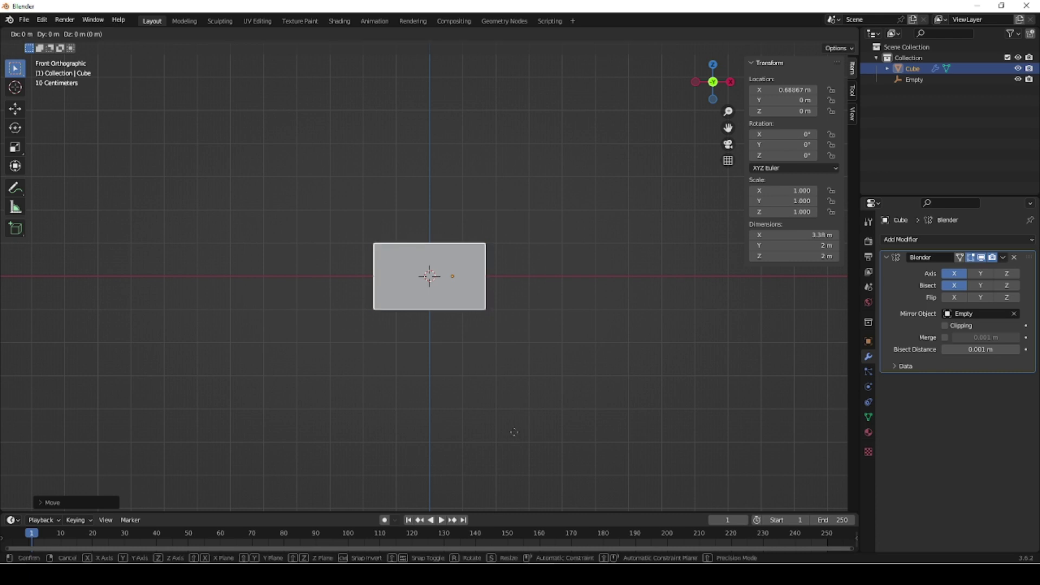
key("x")
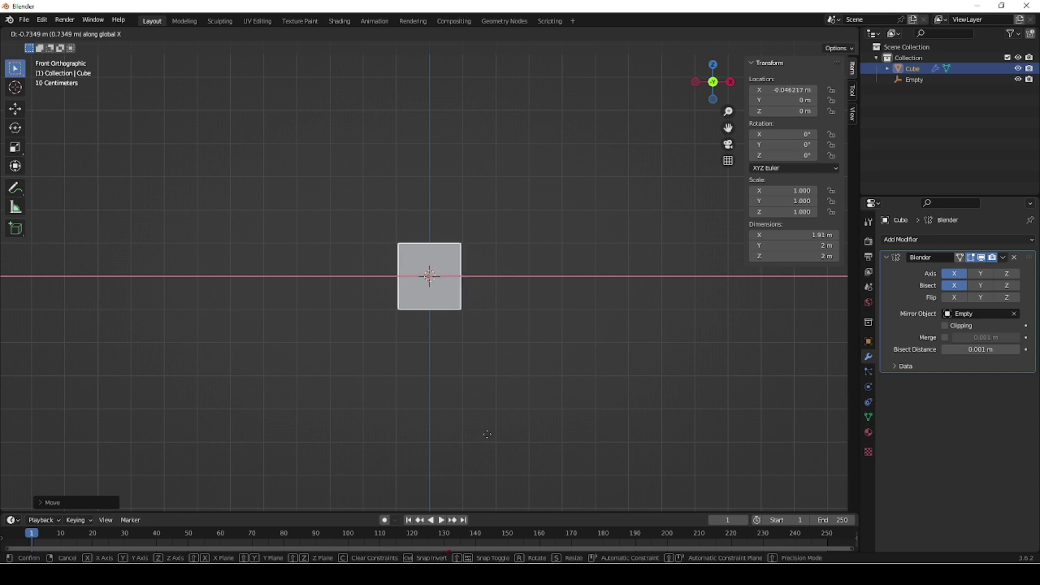
left_click(453, 438)
middle_click_drag(457, 439, 474, 459)
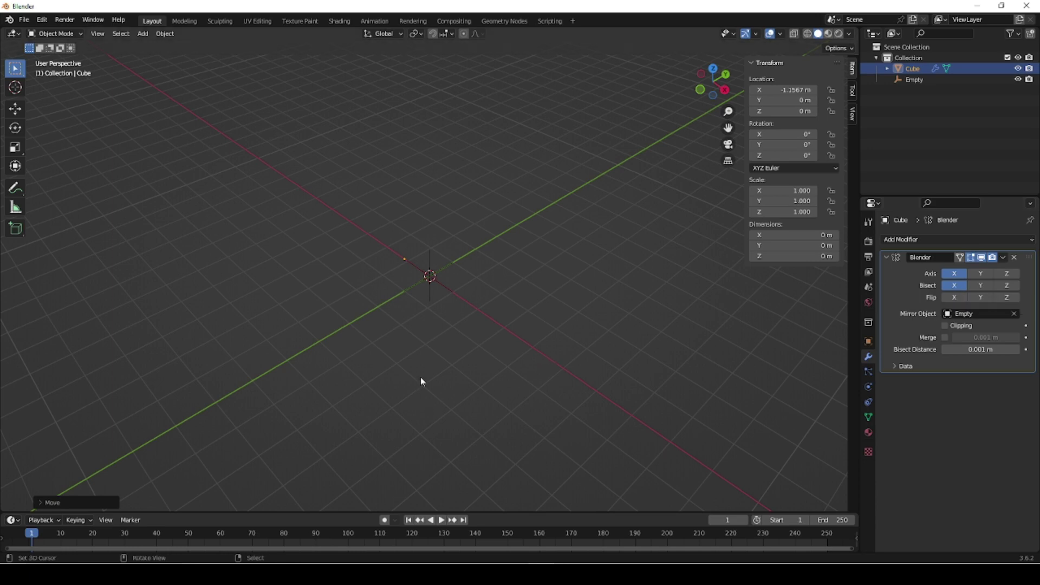
Move the cube back along the X axis to about 3.21 m on the positive side of the empty.
key("g")
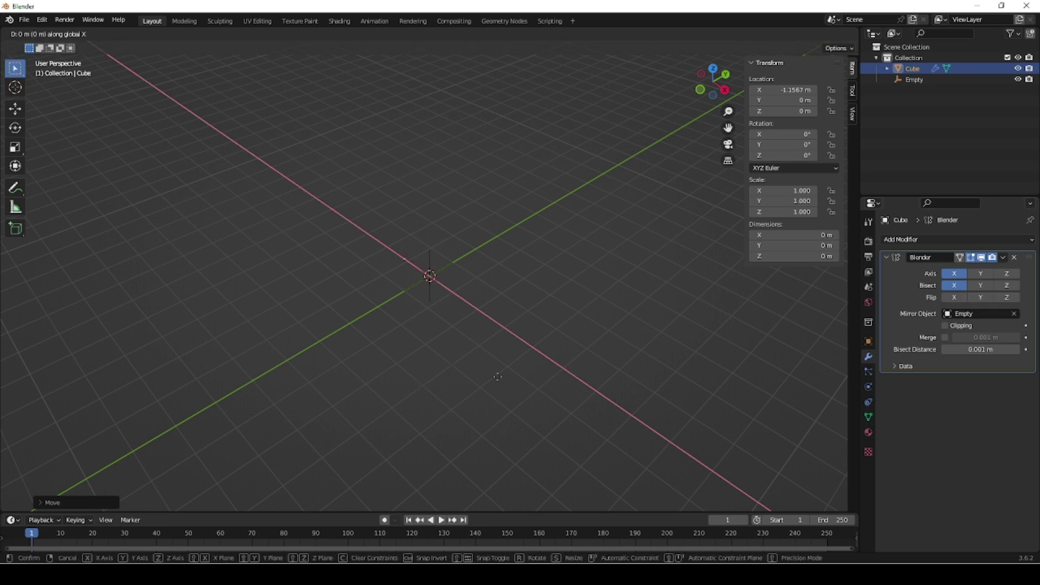
left_click(583, 437)
middle_click_drag(429, 420, 525, 309)
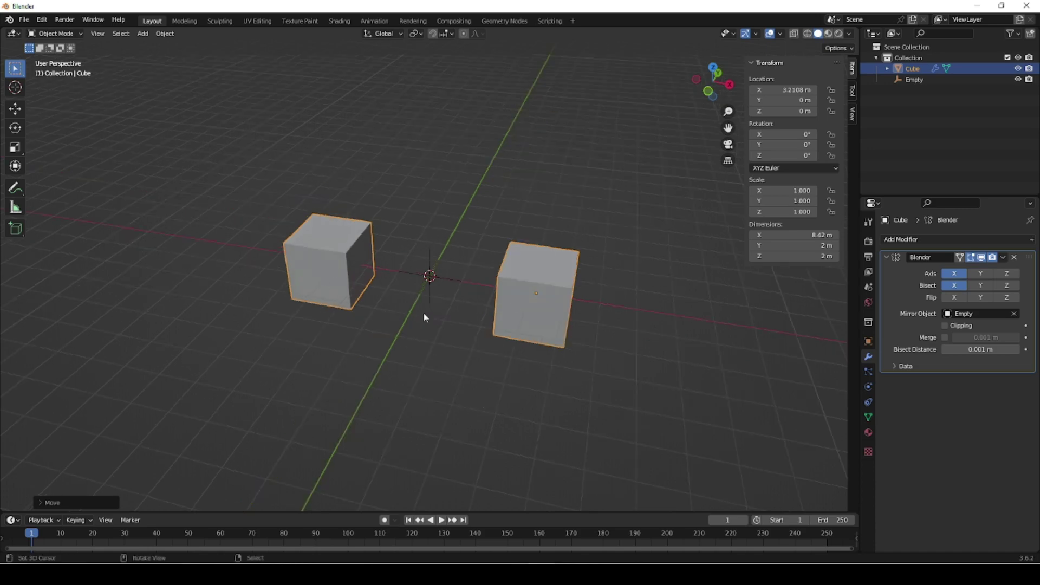
In front view, annotate a check mark on the empty's positive X side and a cross on its negative X side.
scroll(424, 313, "up", 4)
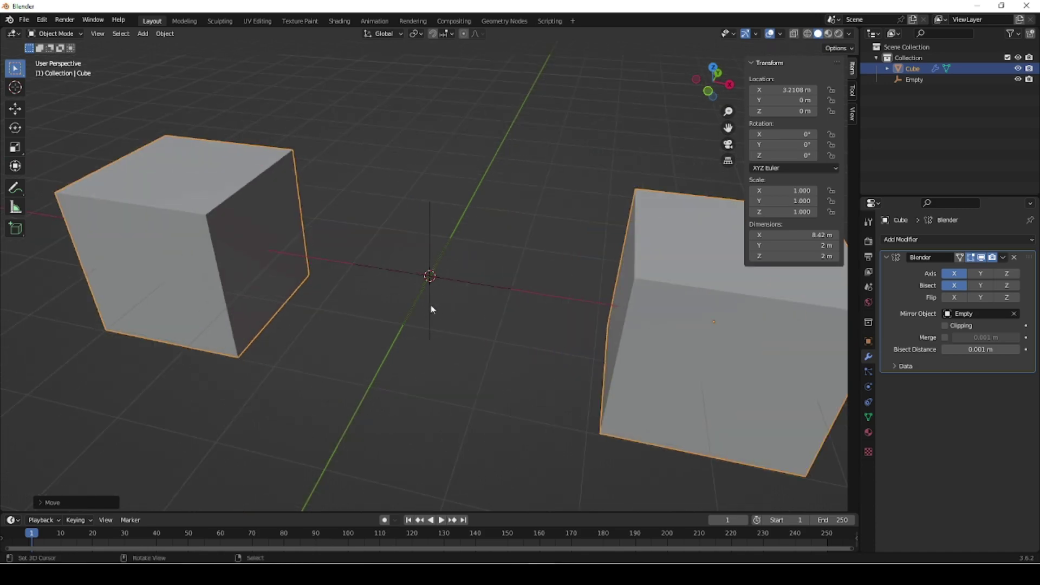
left_click(435, 308)
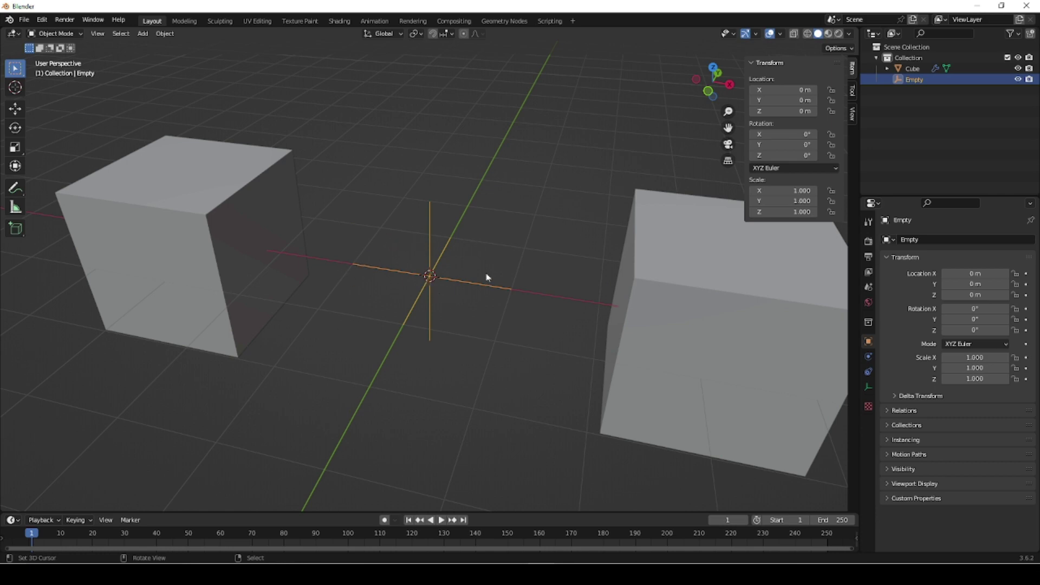
left_click(15, 187)
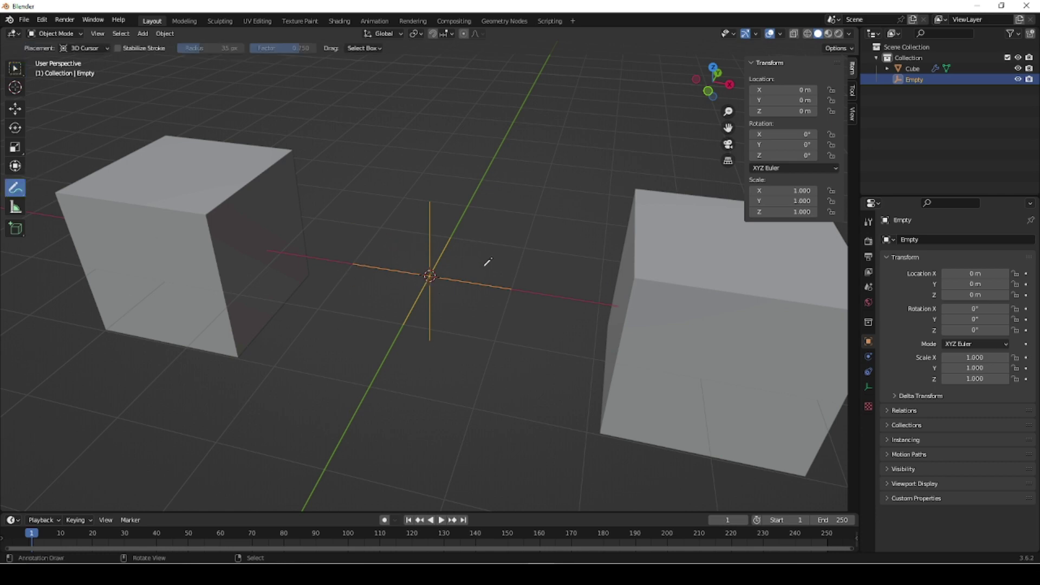
key("KP_1")
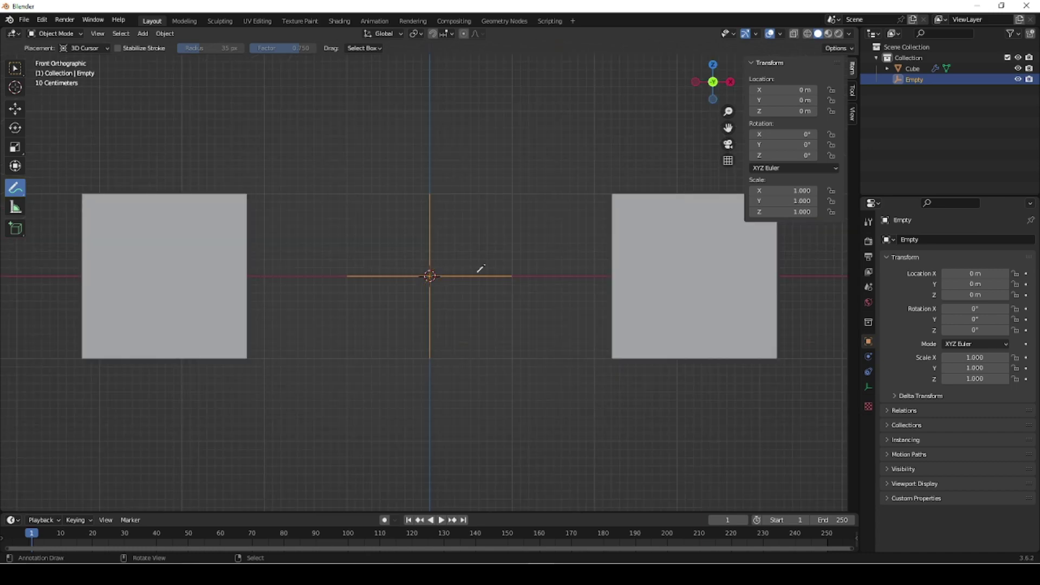
left_click_drag(458, 239, 516, 200)
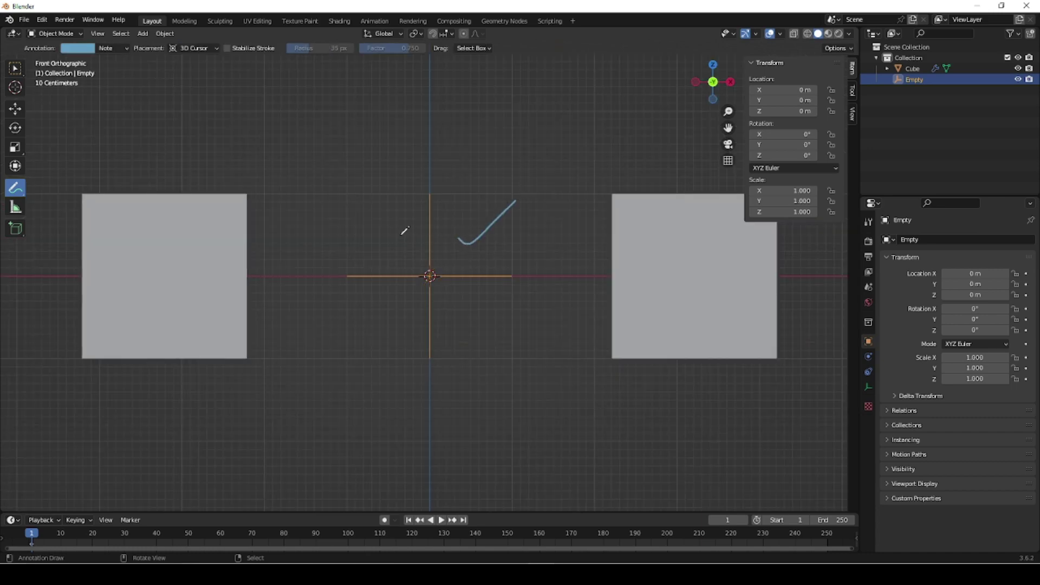
mouse_move(364, 225)
left_mouse_down()
mouse_move(392, 238)
mouse_move(379, 225)
mouse_move(360, 250)
left_mouse_up()
left_click(15, 68)
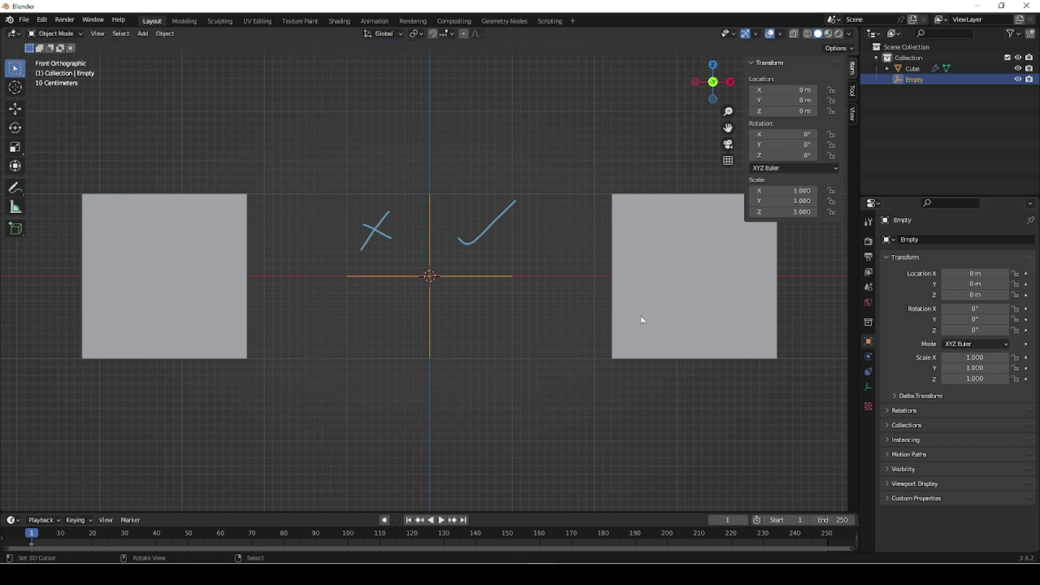
Select the cube and annotate a second row above with the check mark on negative X and the cross on positive X.
left_click(641, 321)
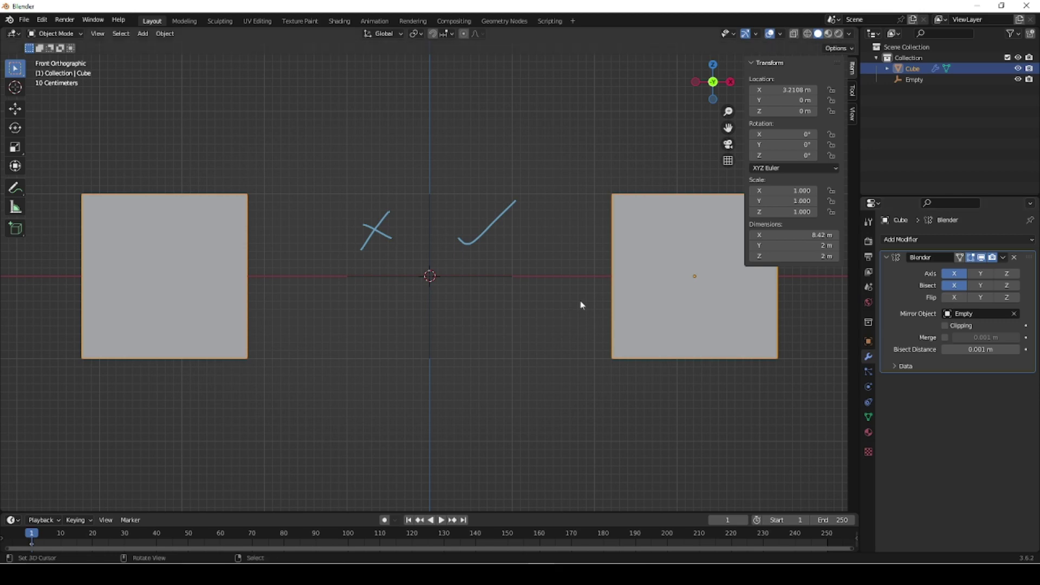
left_click(15, 188)
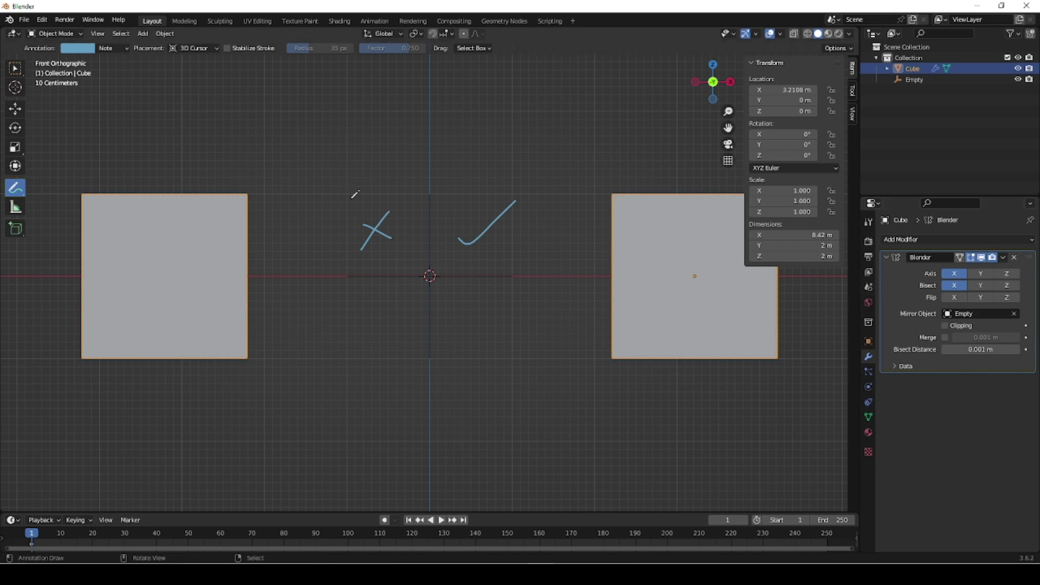
left_click_drag(353, 173, 398, 150)
mouse_move(467, 153)
left_mouse_down()
mouse_move(500, 172)
mouse_move(470, 175)
left_mouse_up()
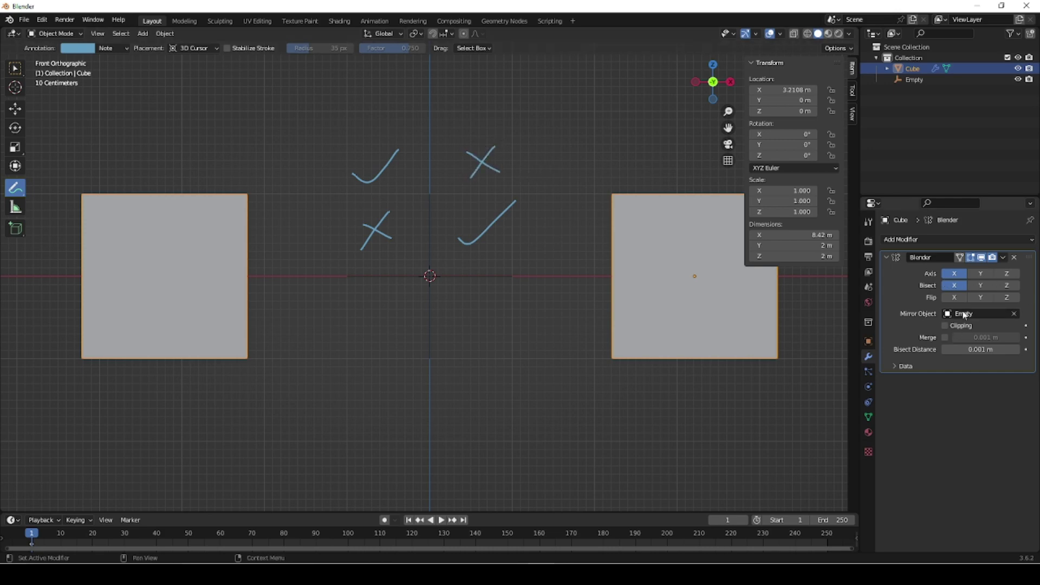
Remove all the annotations and enable the X flip in the mirror modifier.
left_click(127, 49)
left_click(183, 96)
left_click(954, 298)
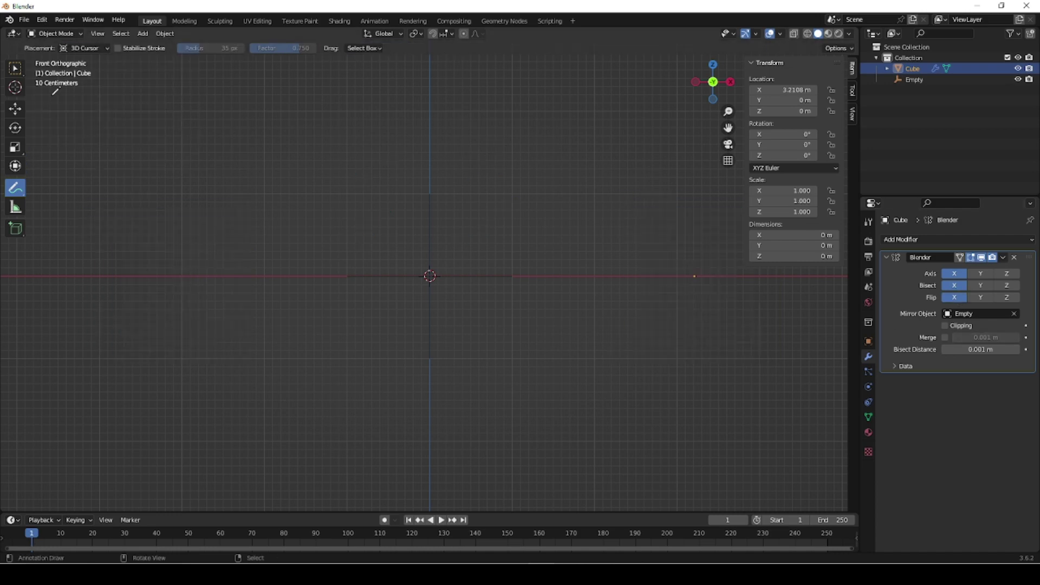
Return to the selection tool and a perspective view, and move the cube along the X axis to about -3.09 m.
key("w")
key("KP_5")
mouse_move(612, 343)
middle_mouse_down()
mouse_move(533, 358)
mouse_move(565, 369)
middle_mouse_up()
middle_click_drag(486, 368, 507, 386)
key("g")
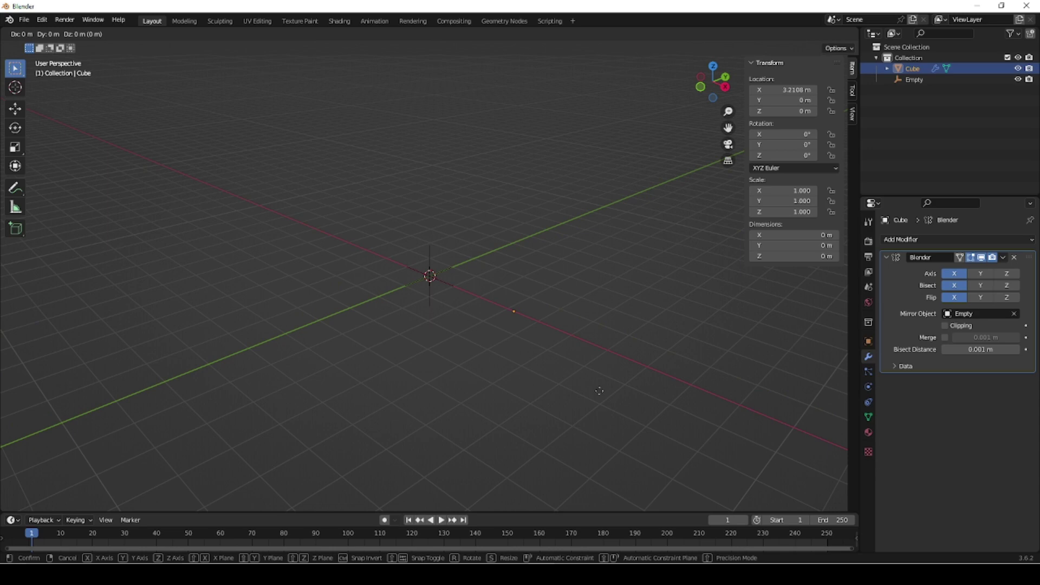
key("x")
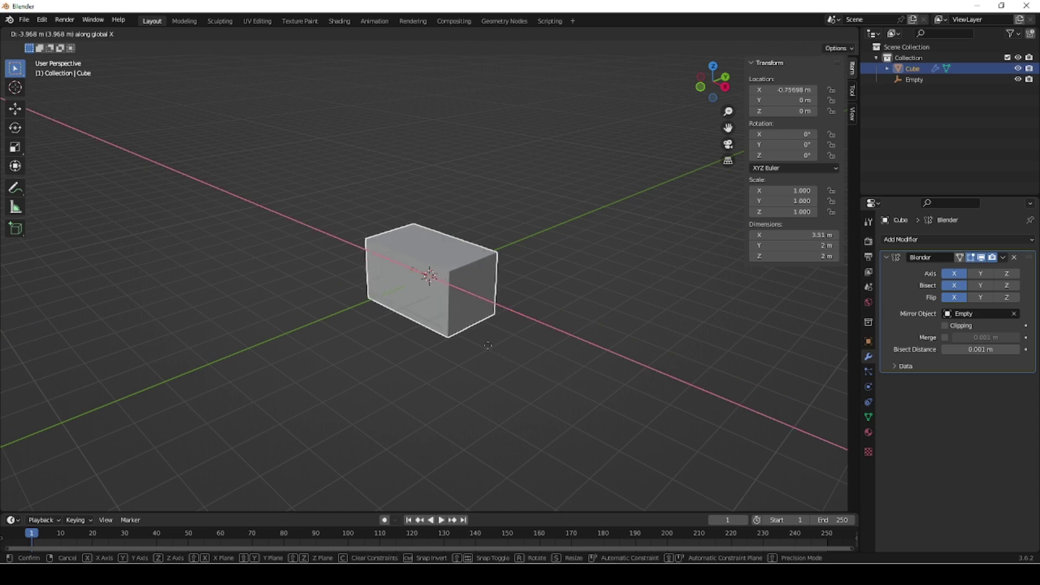
left_click(368, 373)
middle_click_drag(368, 373, 692, 325)
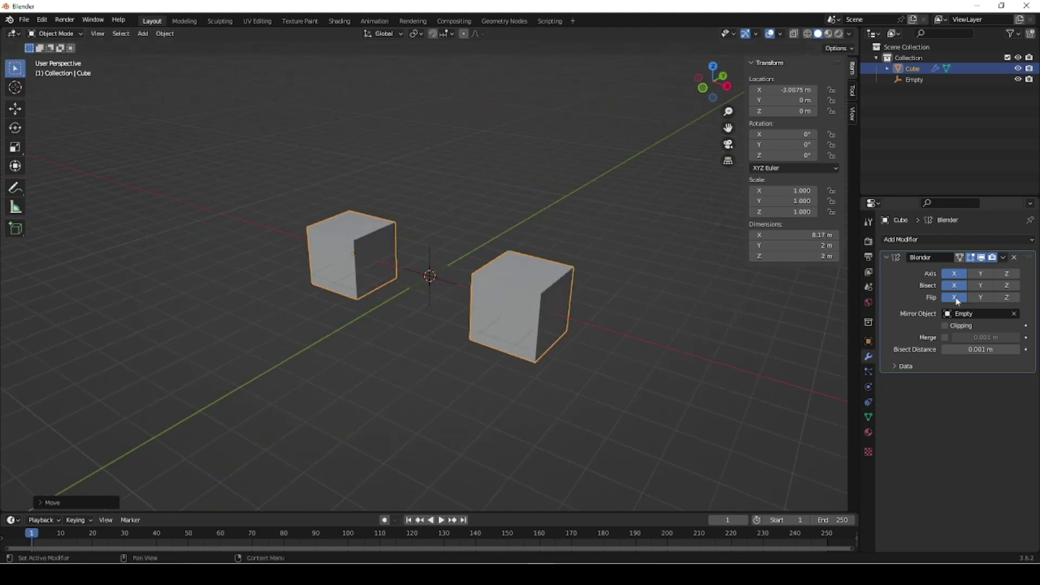
Move the cube along the X axis toward the empty and back to about -2.92 m to test the flipped bisect.
key("g")
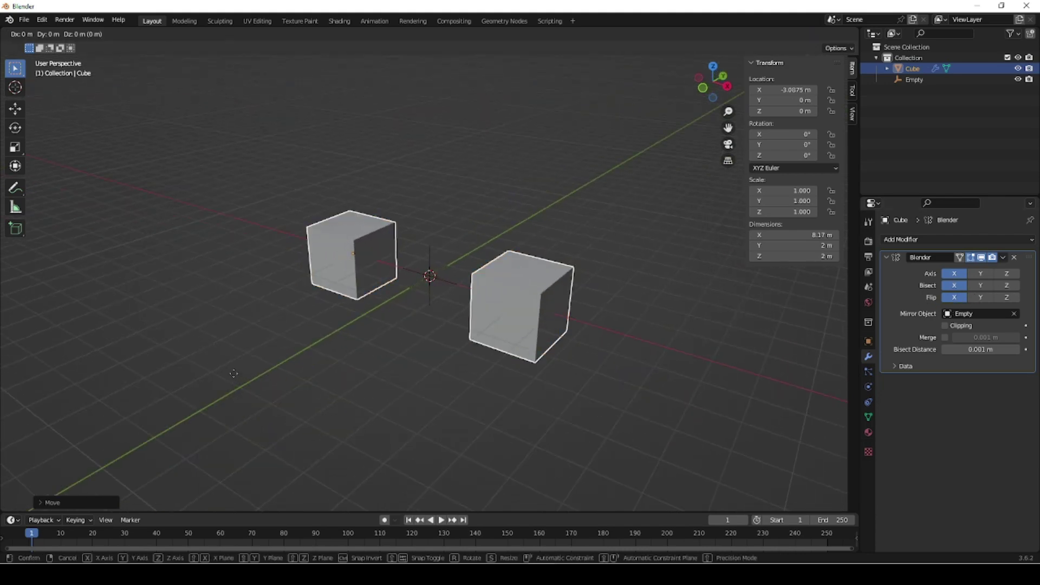
key("x")
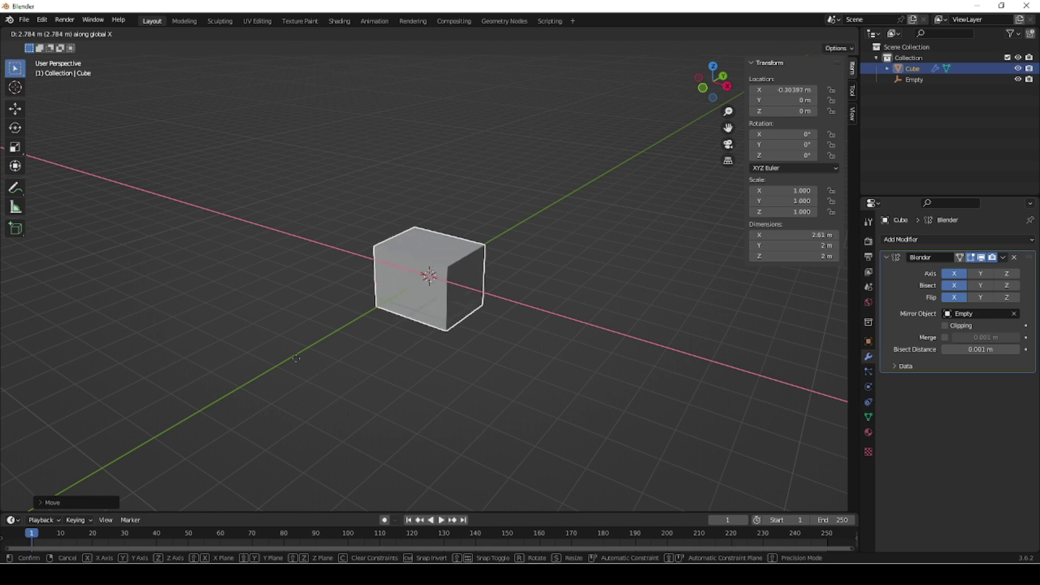
left_click(705, 324)
Disable the X bisect in the mirror modifier and move the cube along the X axis to about 4.18 m.
left_click(954, 286)
key("x")
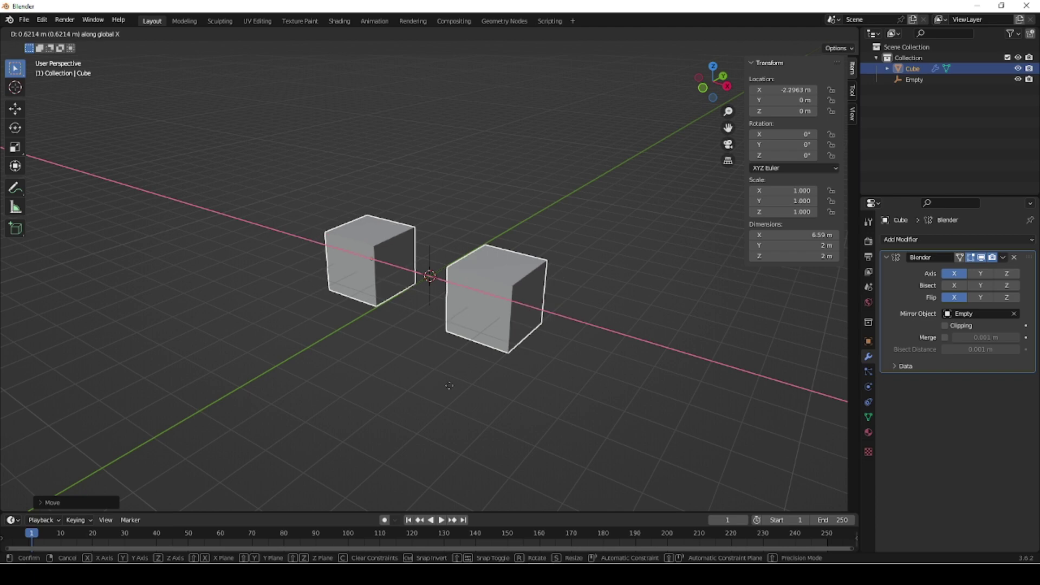
left_click(626, 401)
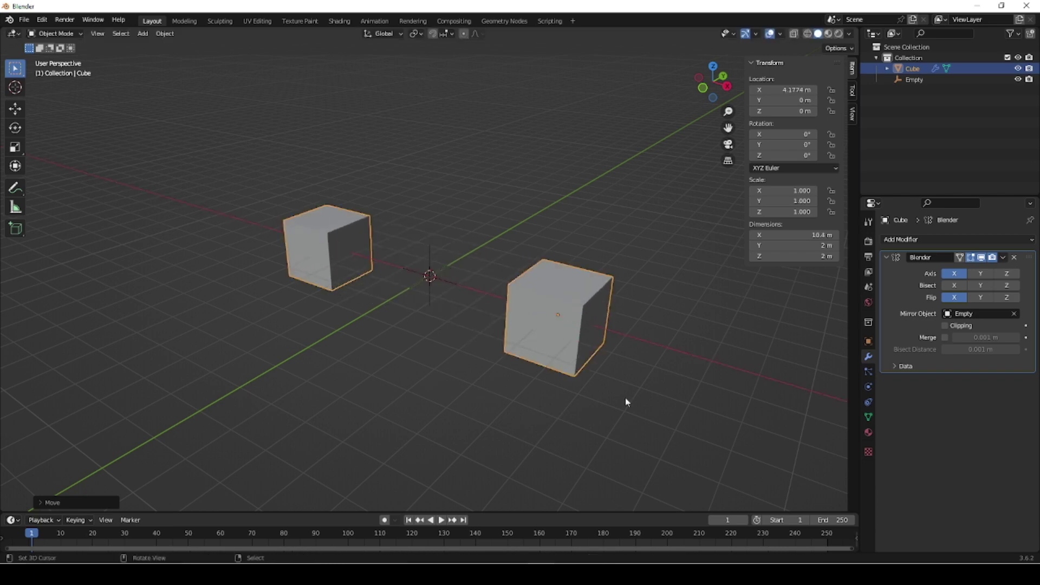
Enable the X bisect again and move the cube along the X axis across the empty to about -3.77 m.
left_click(960, 286)
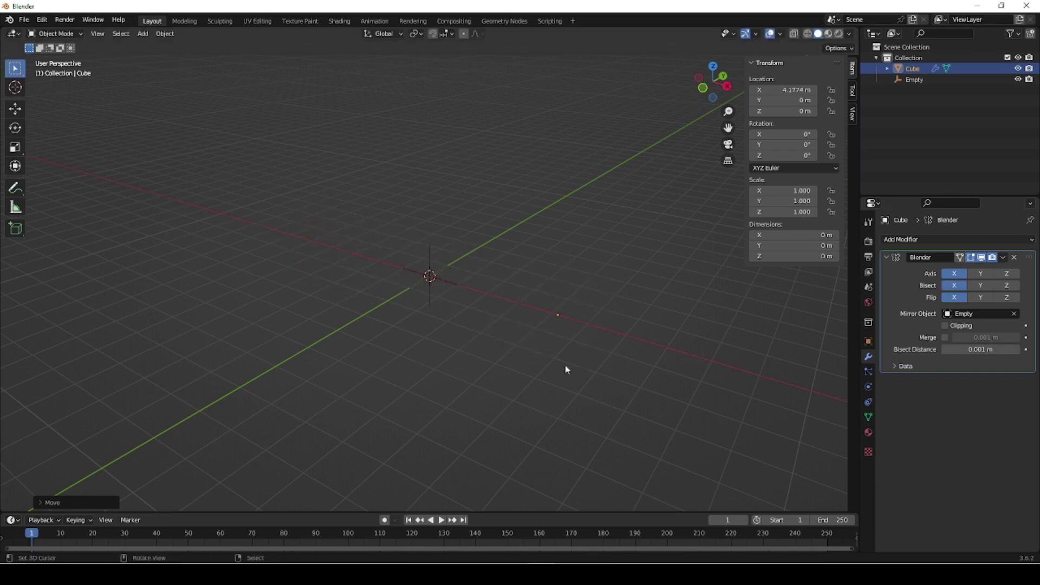
key("g")
key("x")
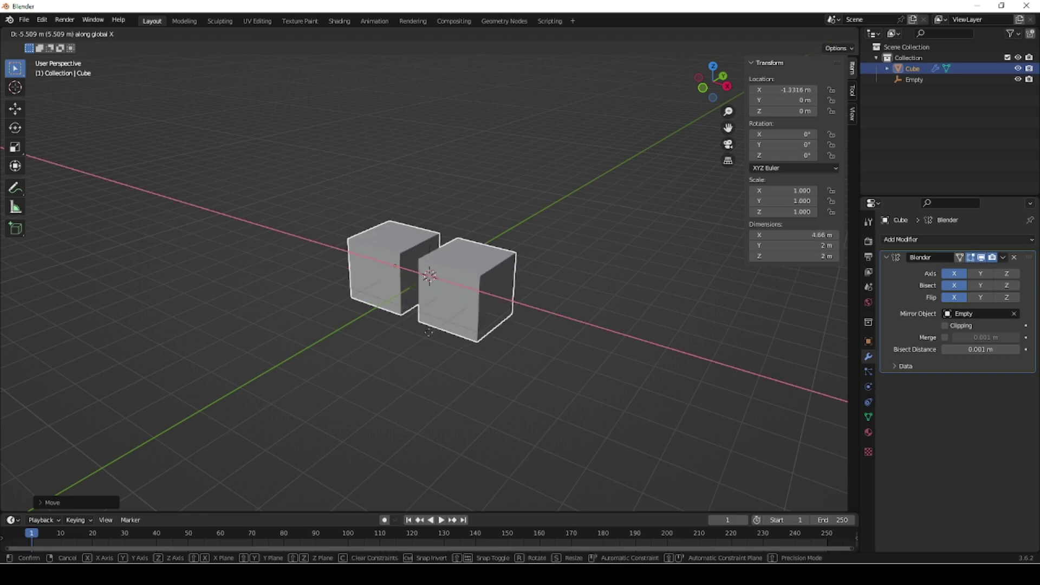
left_click(399, 320)
Disable the X flip in the mirror modifier and move the cube along the X axis to about 3.46 m.
left_click(955, 297)
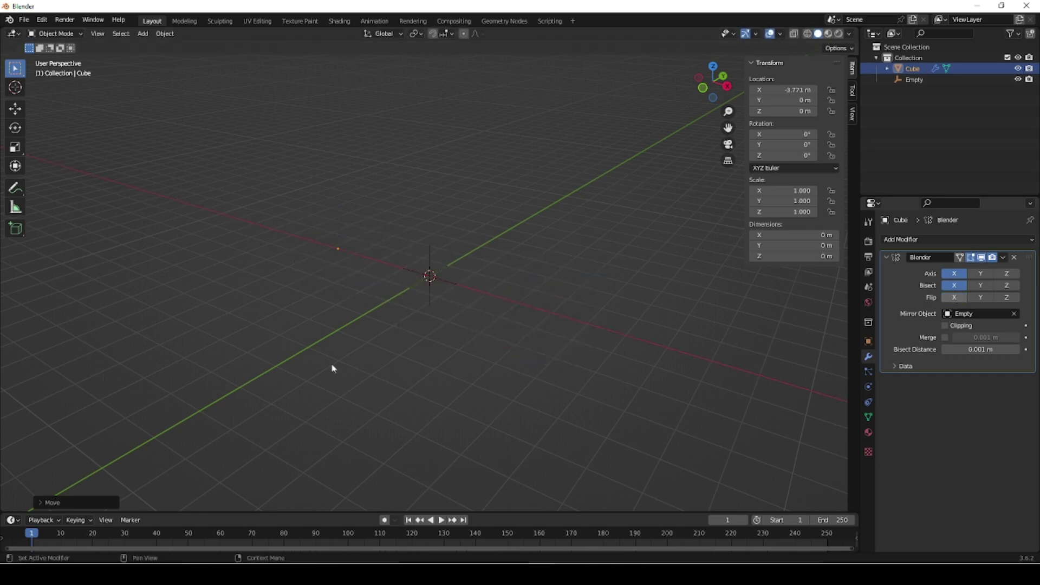
key("g")
key("x")
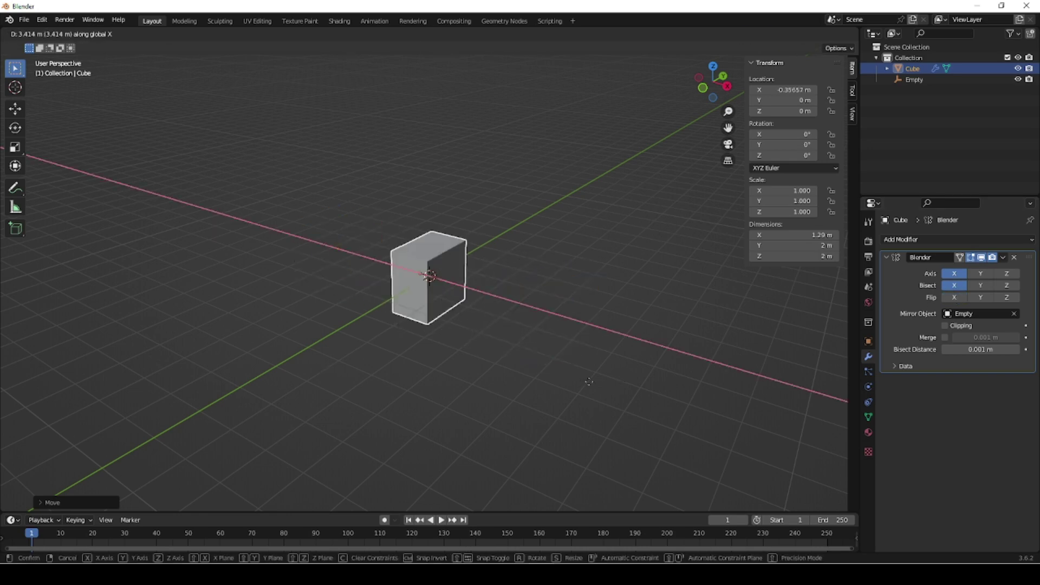
left_click(617, 392)
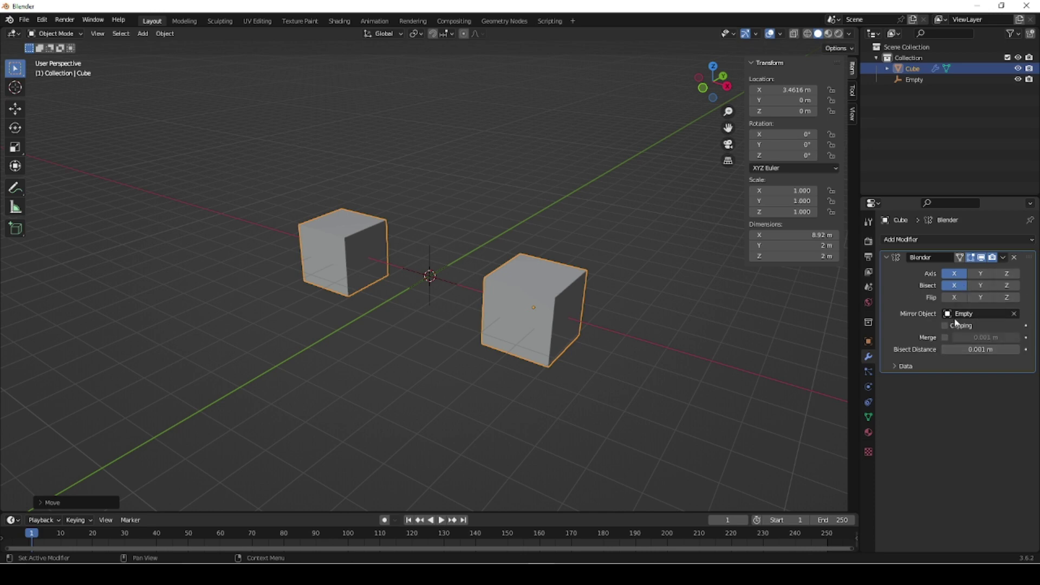
Toggle the X bisect off and on, and set the mirror modifier's bisect distance to 0 m.
left_click(949, 288)
left_click(948, 286)
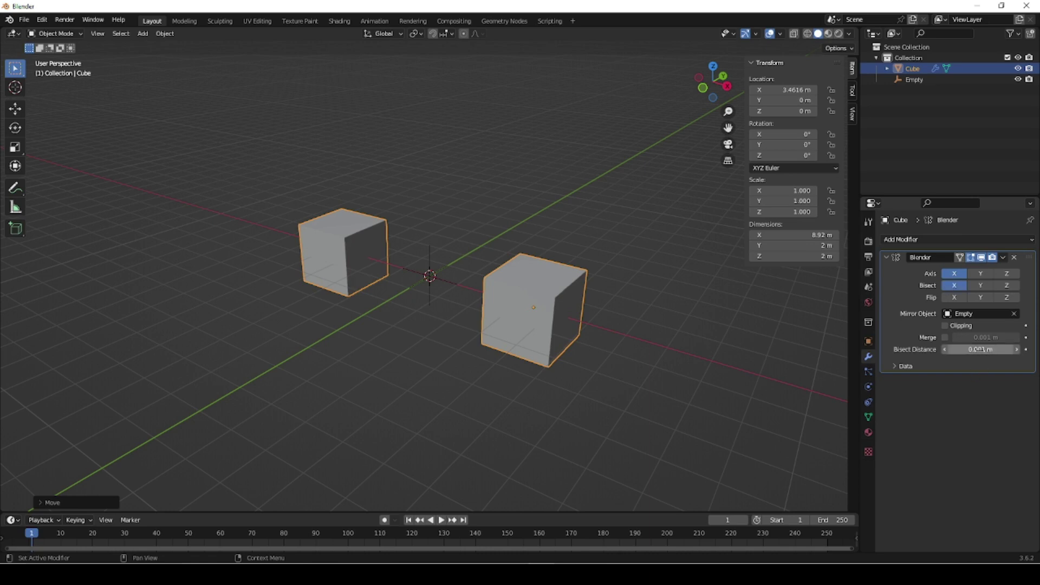
left_click_drag(988, 350, 991, 351)
left_click(987, 349)
type("0")
key("Return")
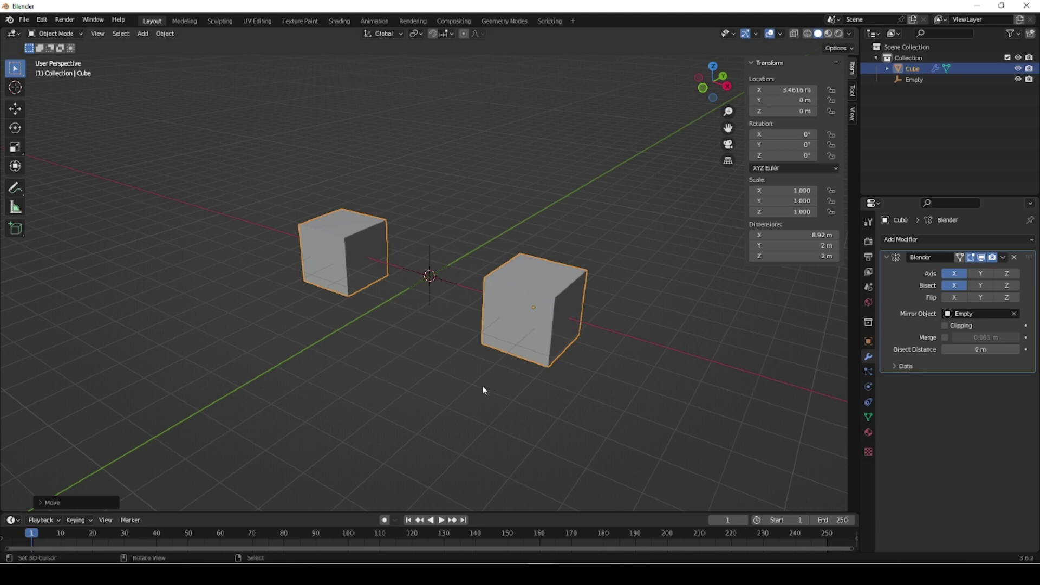
Switch to the front view and set the cube's X location to 5 m.
key("KP_1")
double_click(791, 90)
type("5")
key("Return")
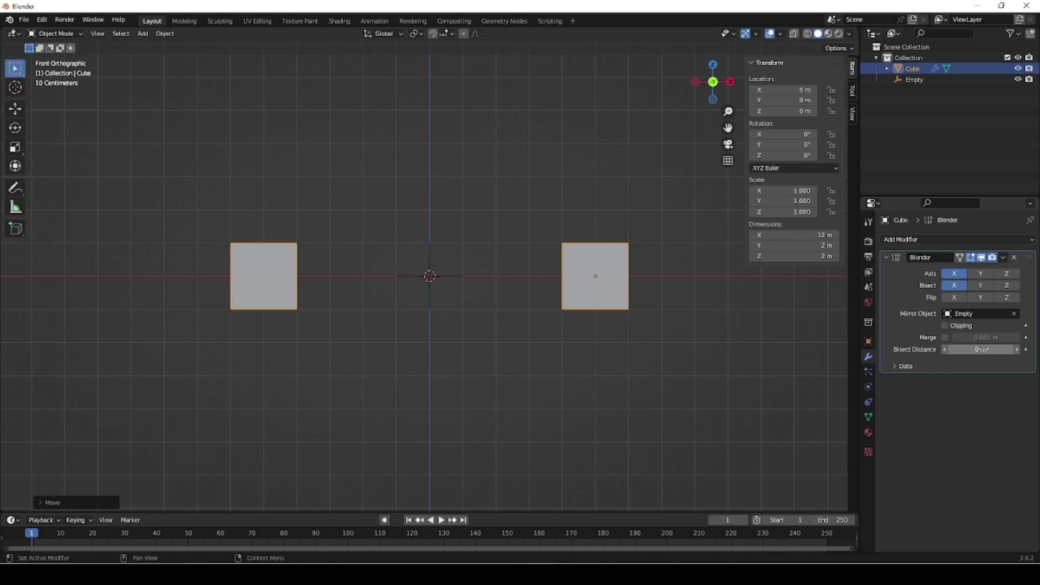
Set the mirror modifier's bisect distance to 2 m.
double_click(984, 351)
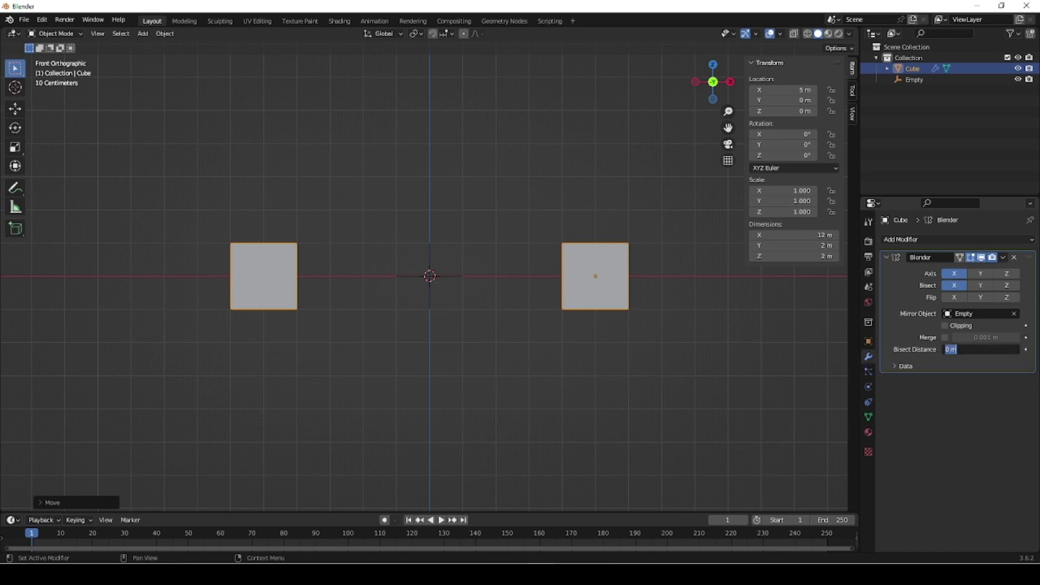
type("2")
key("Return")
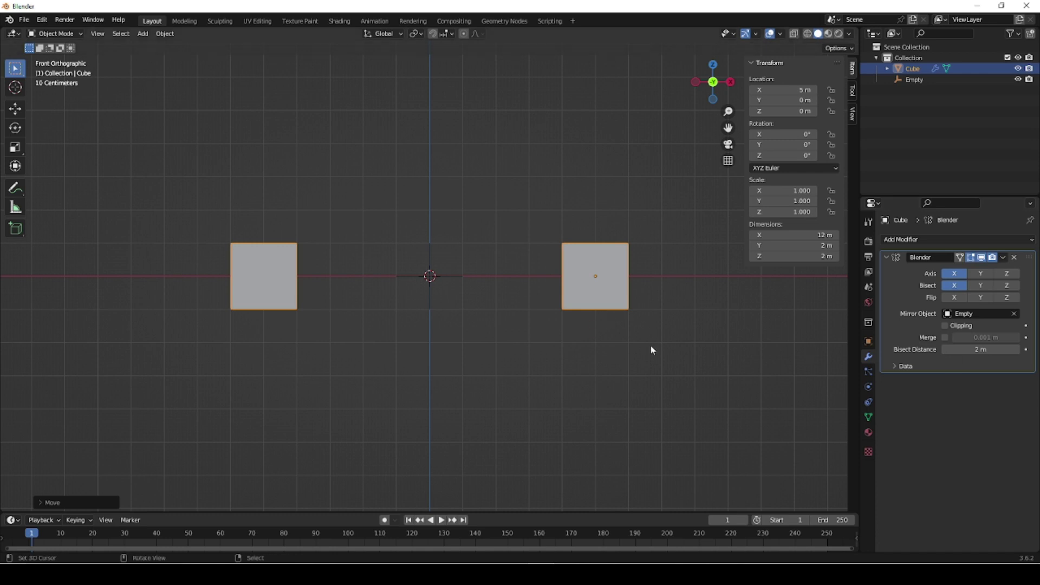
key("g")
key("x")
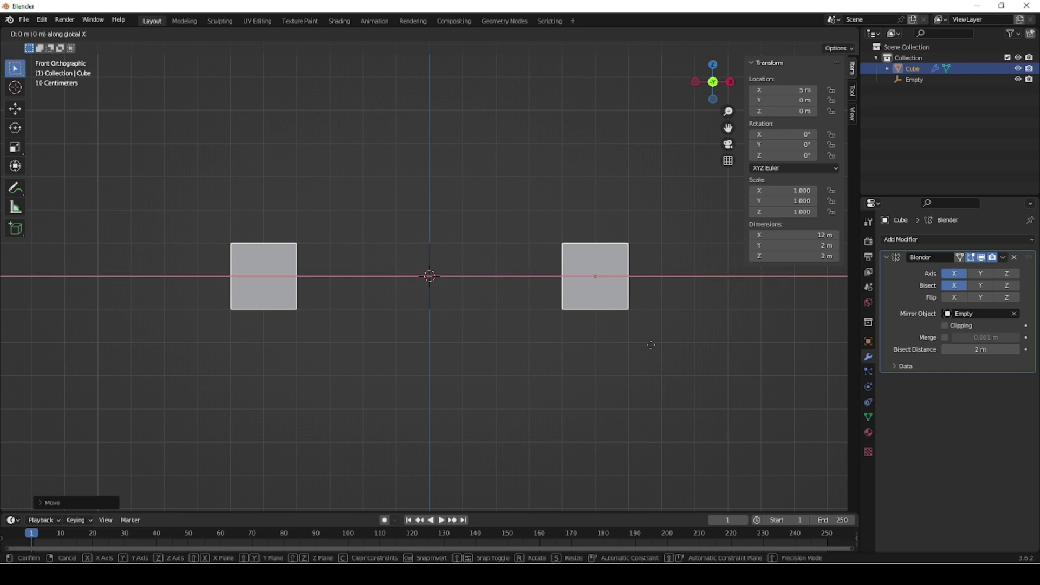
right_click(651, 344)
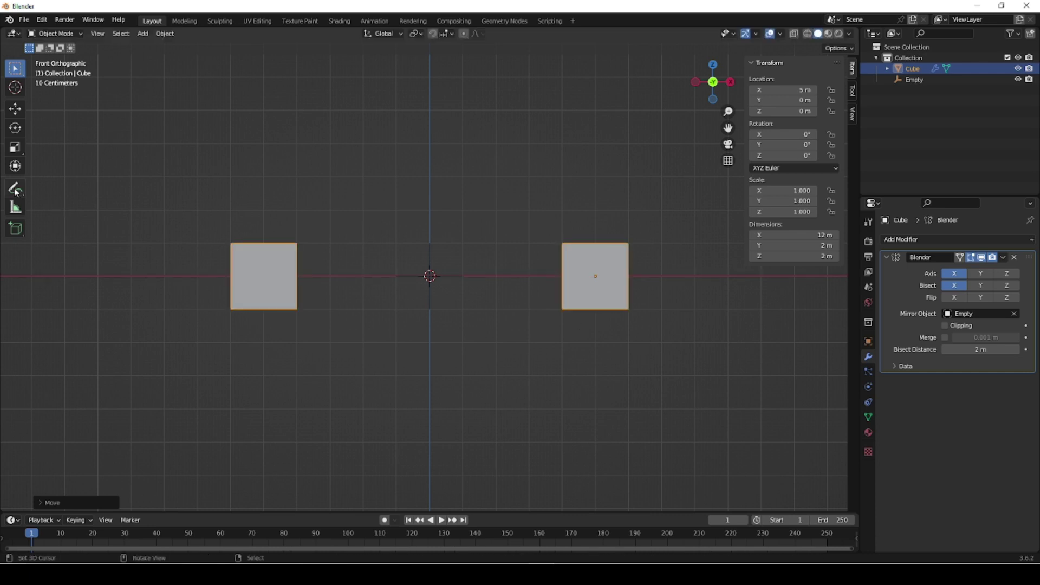
Annotate the numbers 1 to 5 at one-metre intervals above the positive X axis and return to the selection tool.
left_click(15, 188)
mouse_move(460, 221)
left_mouse_down()
mouse_move(464, 235)
mouse_move(536, 230)
mouse_move(526, 240)
mouse_move(599, 227)
mouse_move(596, 237)
mouse_move(601, 219)
left_mouse_up()
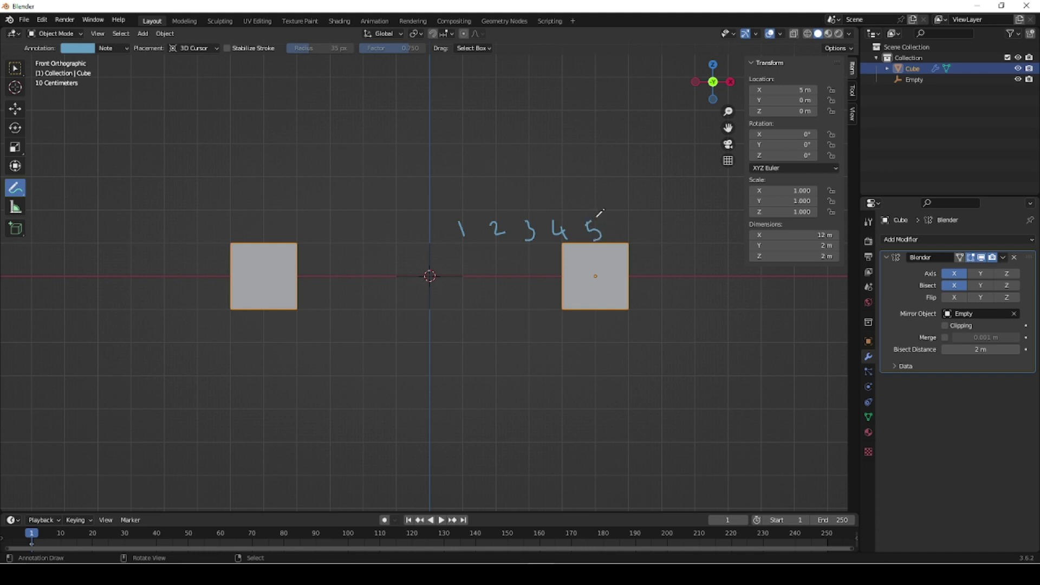
left_click(15, 69)
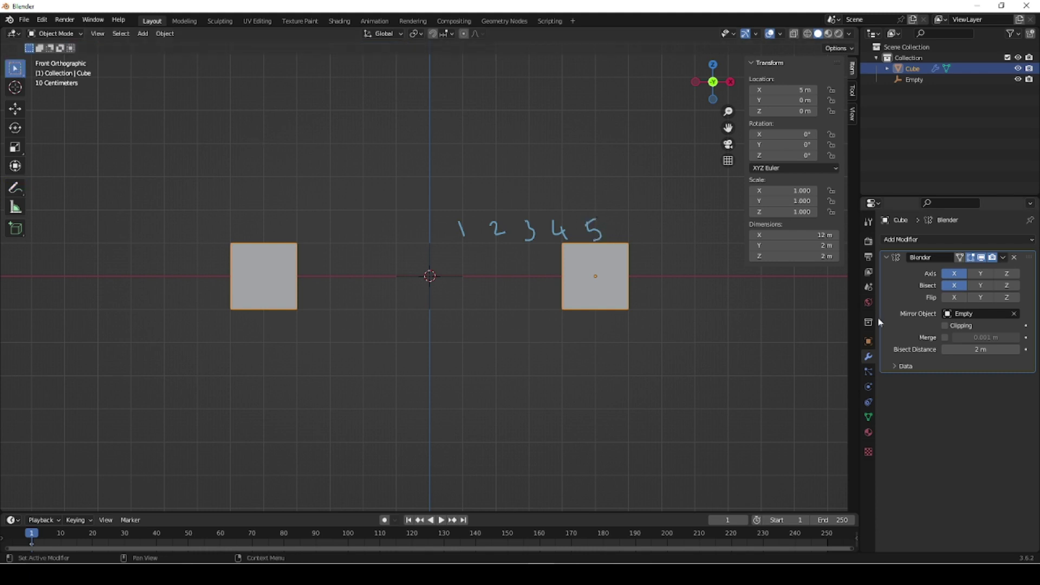
Move the cube along the X axis toward the empty to about 3.25 m.
key("g")
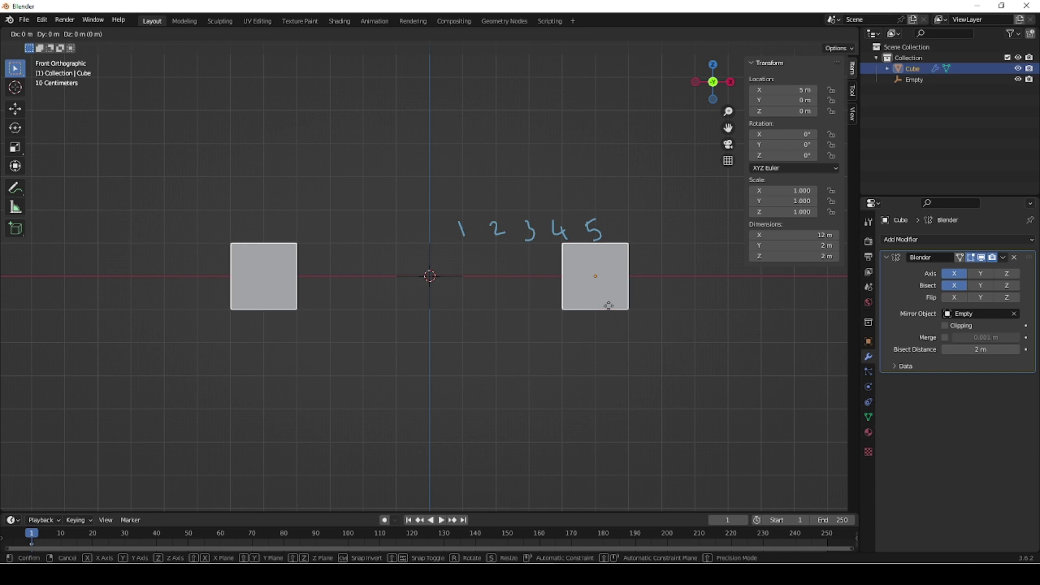
key("x")
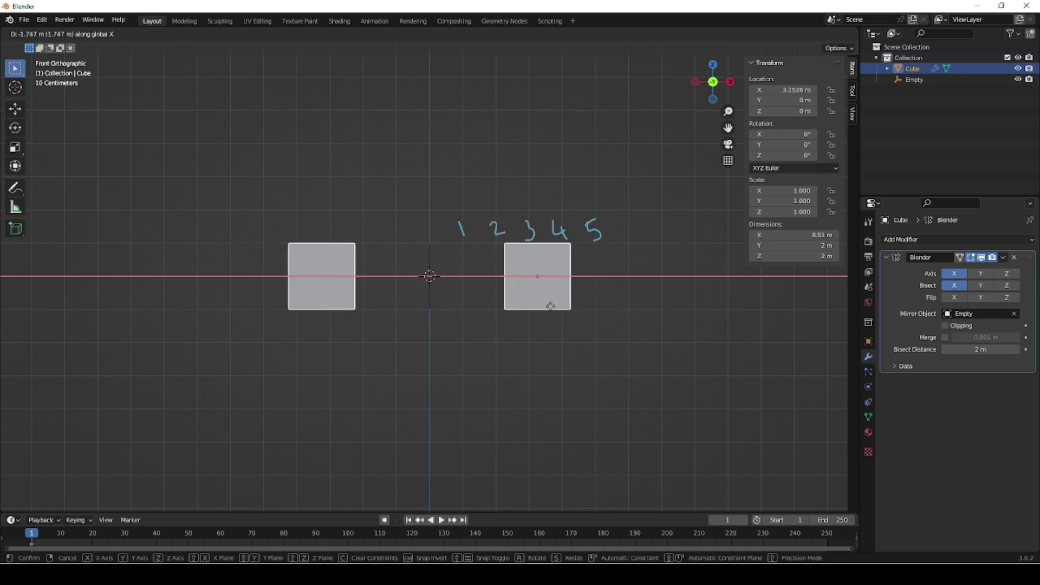
left_click(551, 306)
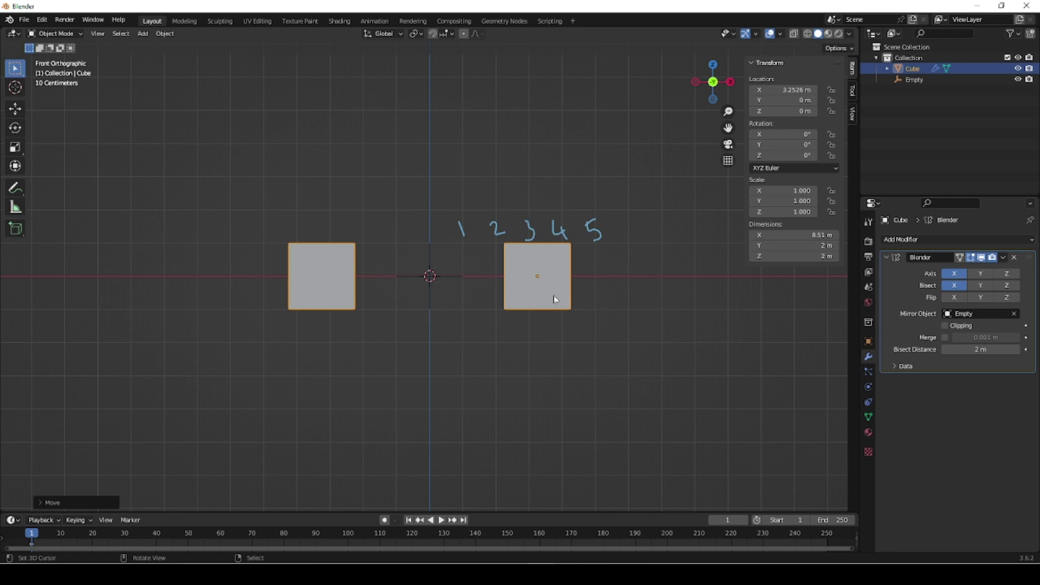
Move the cube along the X axis to about 2.94 m, and check the mirrored shape in wireframe before restoring solid shading.
key("g")
key("x")
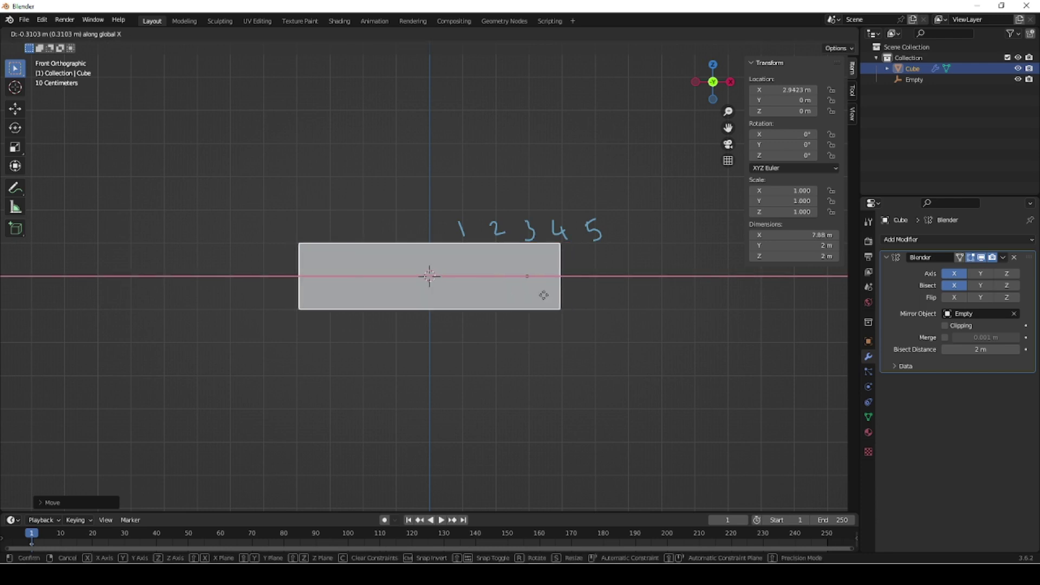
left_click(544, 296)
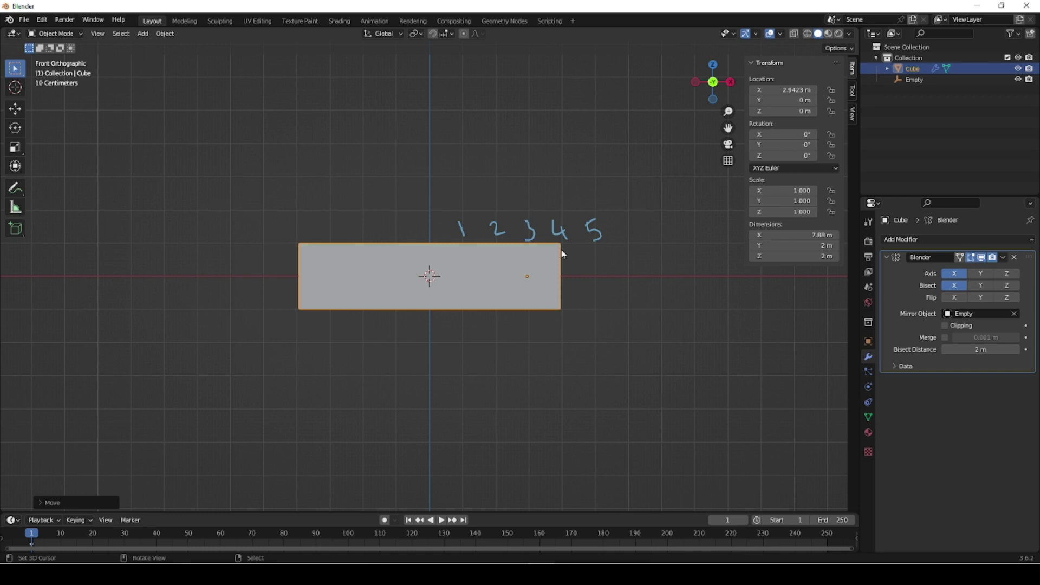
left_click(810, 34)
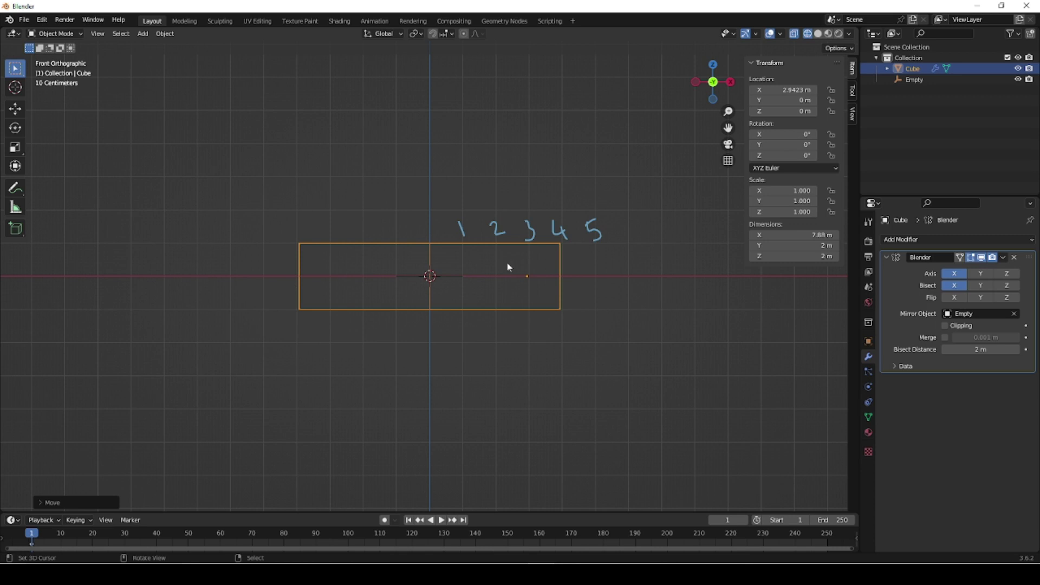
left_click(818, 34)
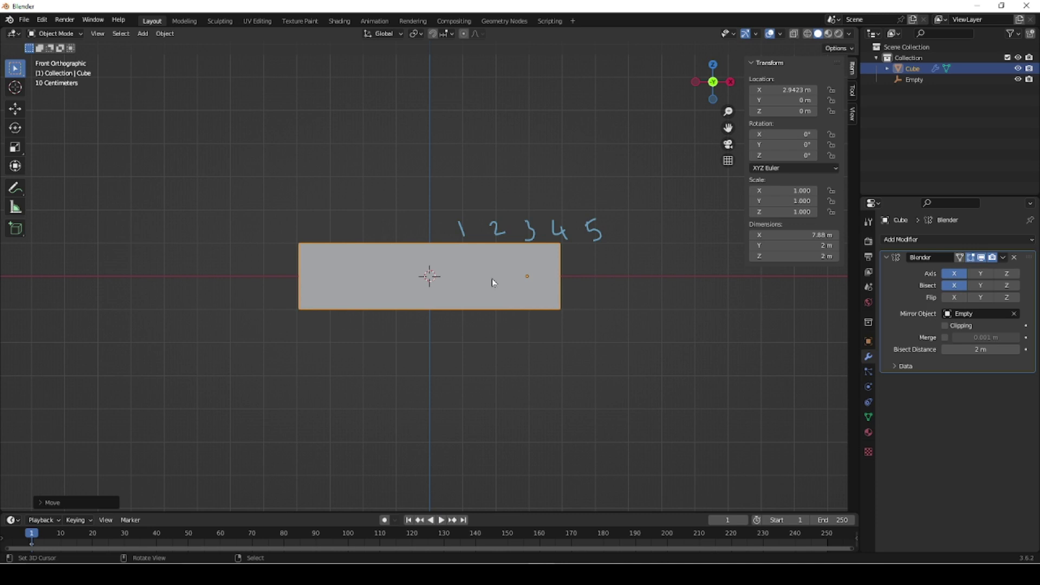
Move the cube along the X axis to about 0.92 m, and inspect the result in perspective before returning to the front view.
key("g")
key("x")
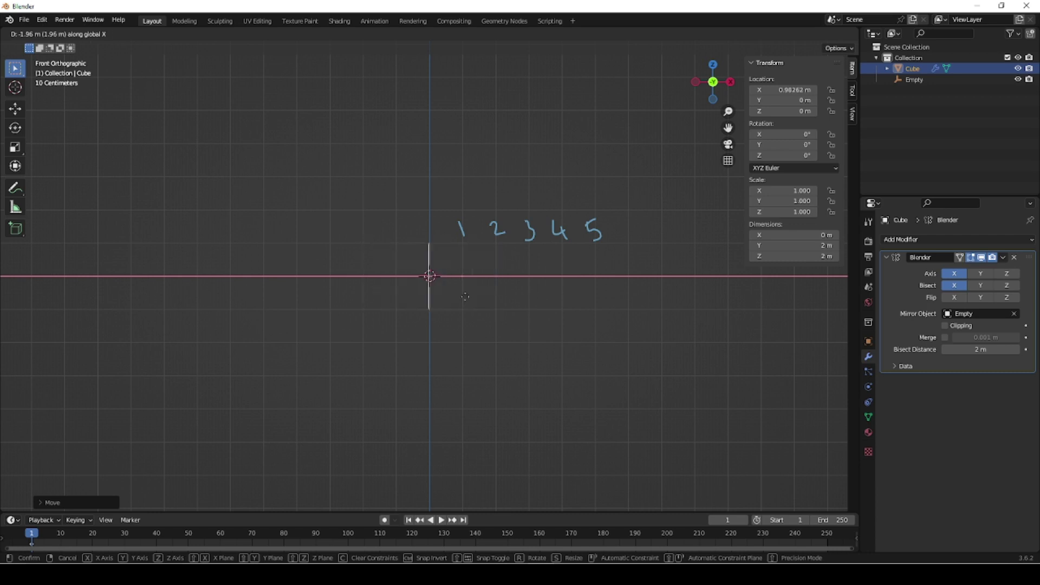
left_click(466, 302)
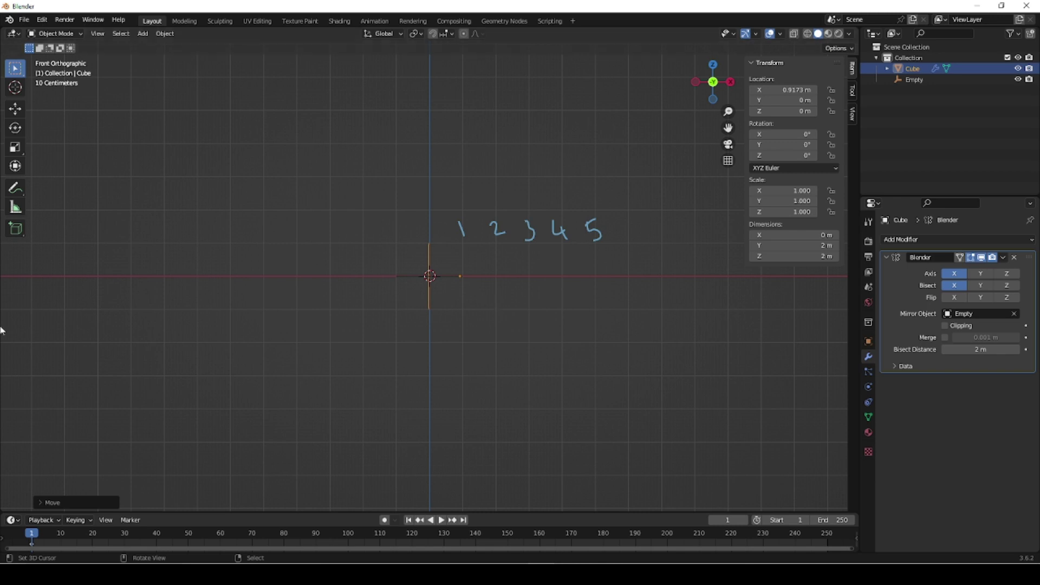
middle_click_drag(541, 318, 490, 320)
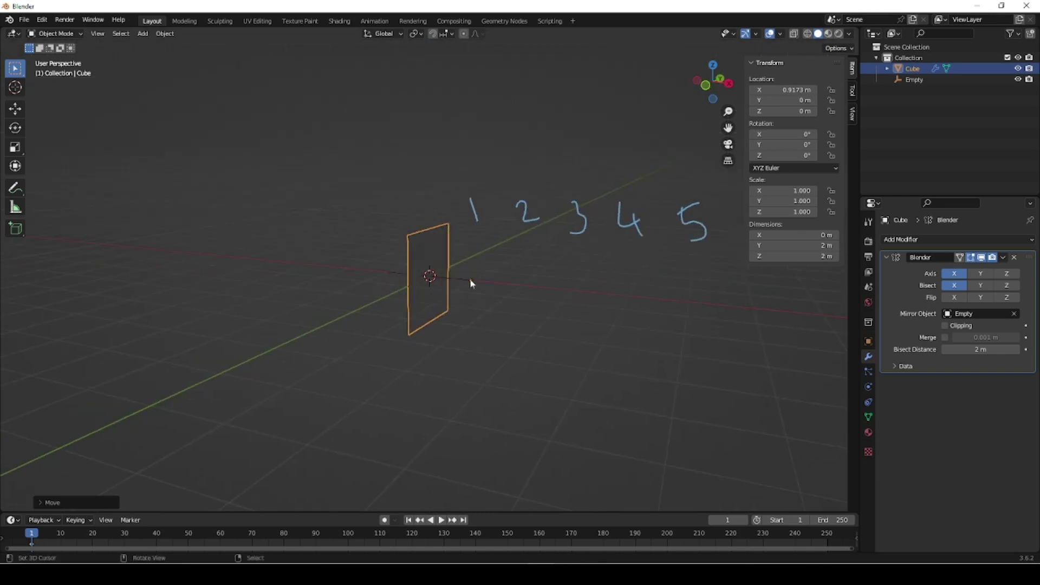
key("KP_1")
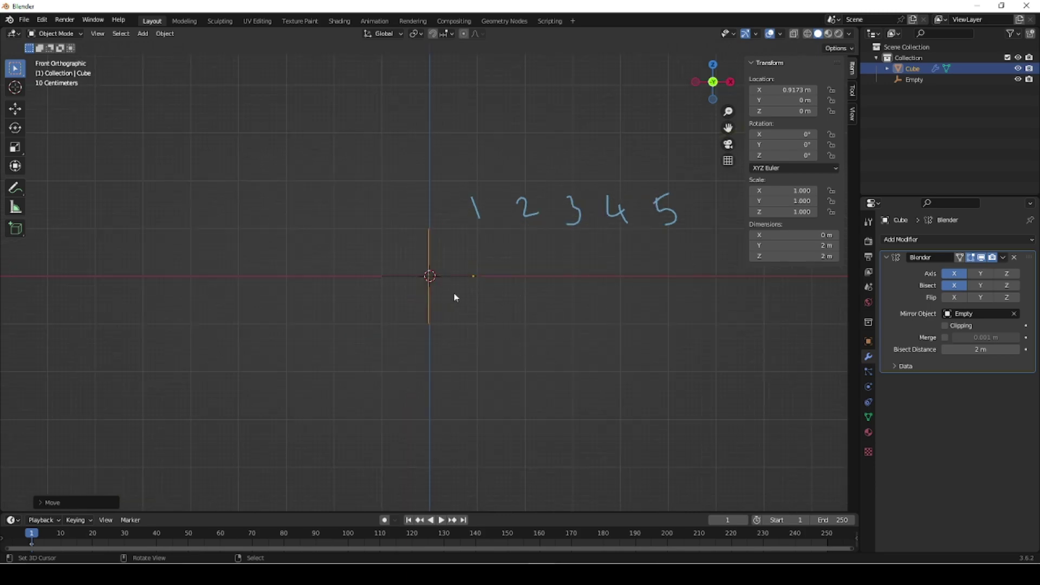
Move the cube along the X axis away from the empty to about 3.64 m.
key("g")
key("x")
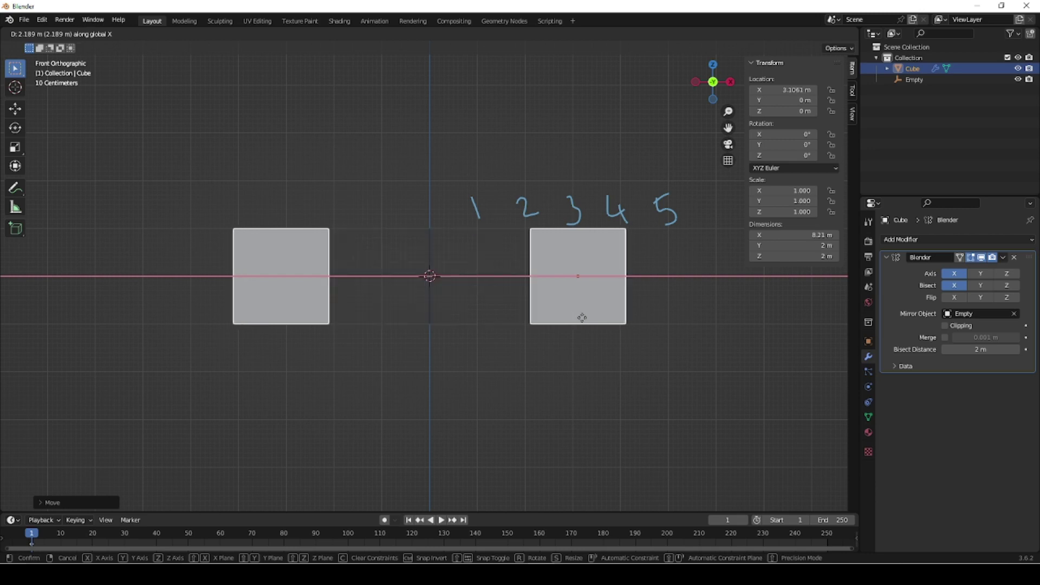
left_click(606, 330)
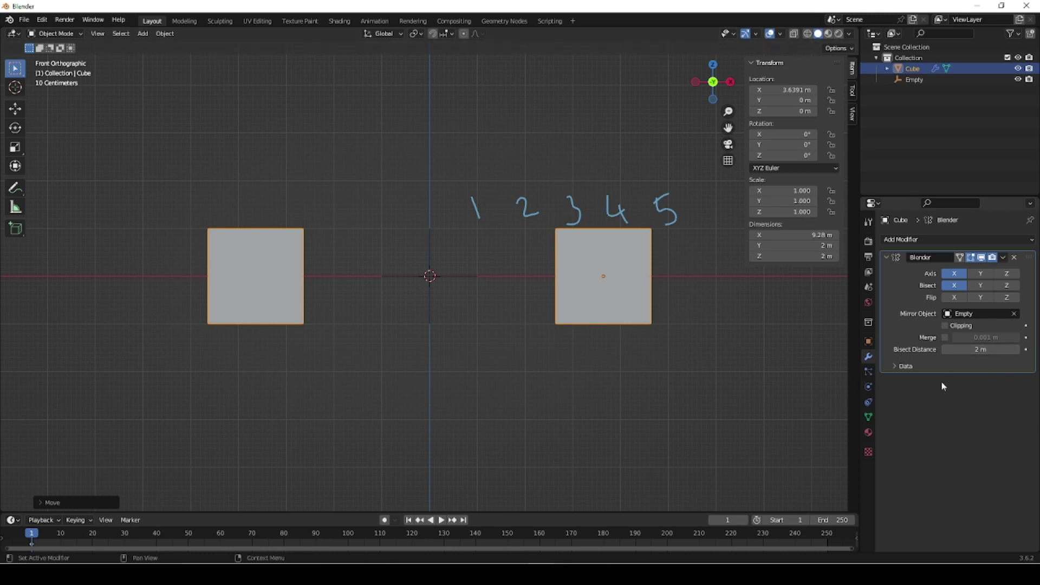
Remove the number annotations by deleting their note layer, and return to the selection tool.
left_click(15, 188)
left_click(125, 48)
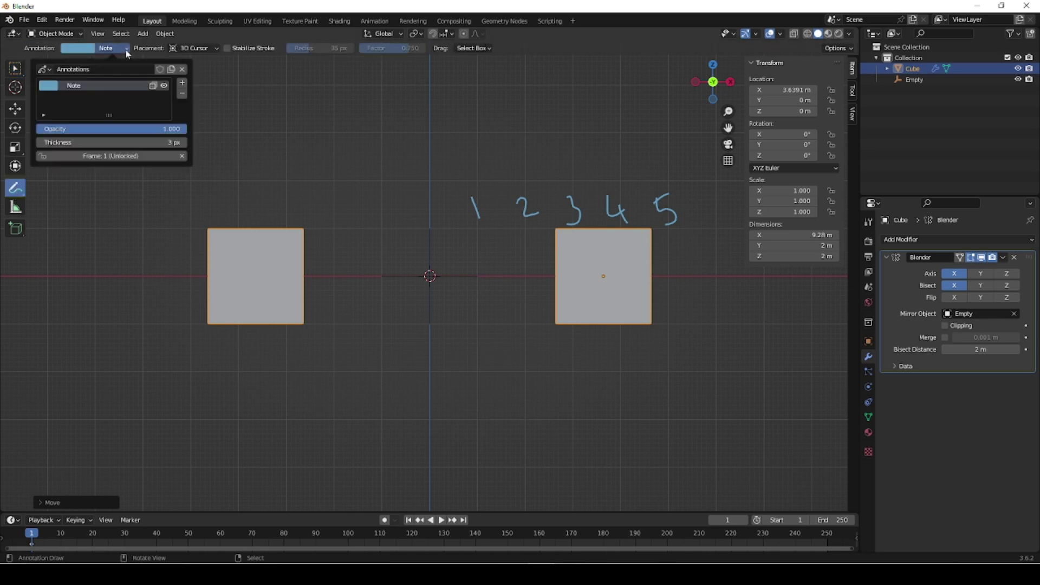
left_click(182, 93)
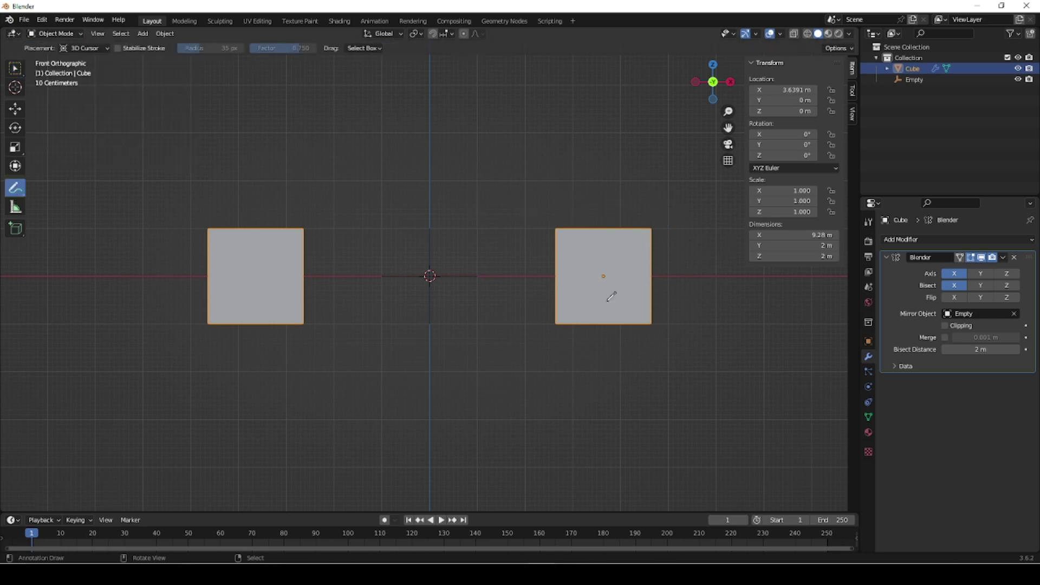
left_click(15, 68)
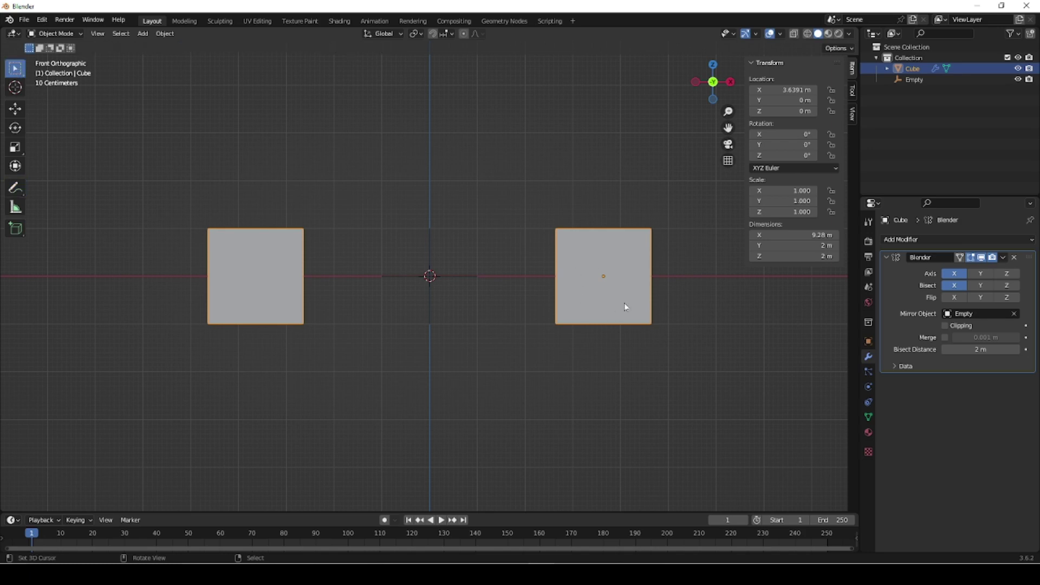
Delete the cube and add a UV sphere at the origin.
key("Delete")
key("shift+a")
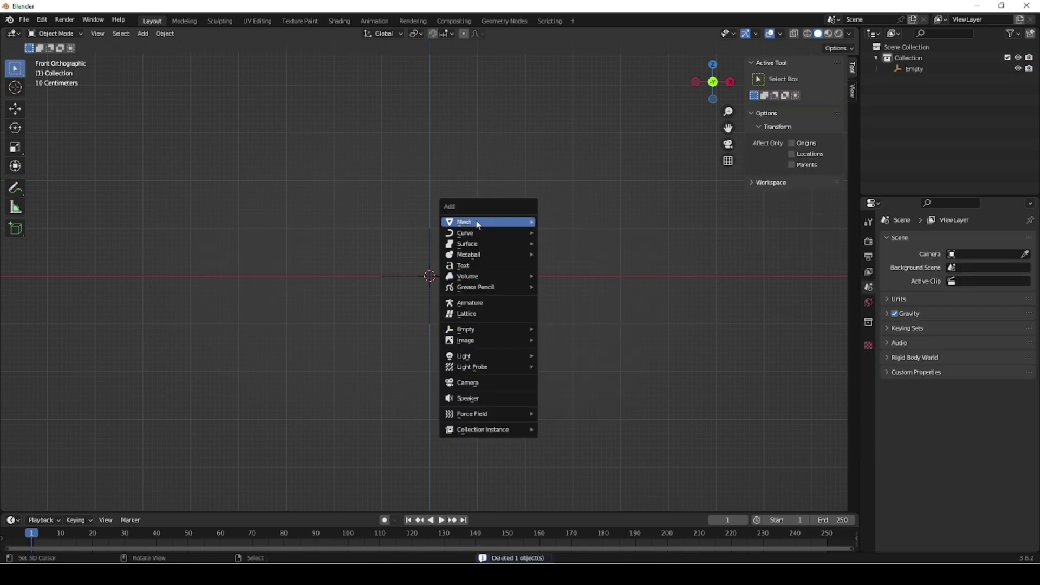
mouse_move(496, 223)
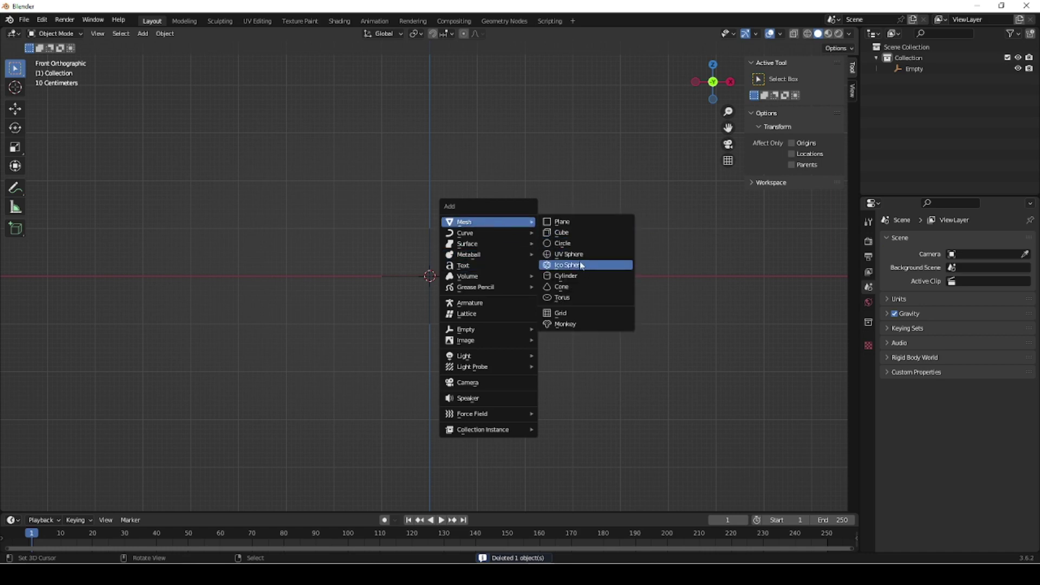
left_click(580, 264)
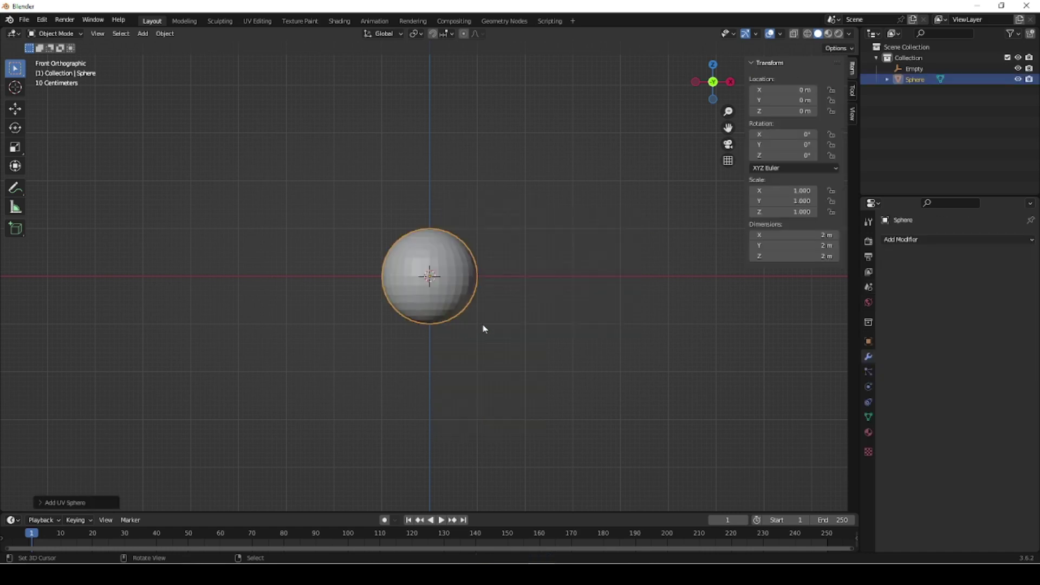
Move the UV sphere exactly 5 m along the X axis.
key("g")
key("x")
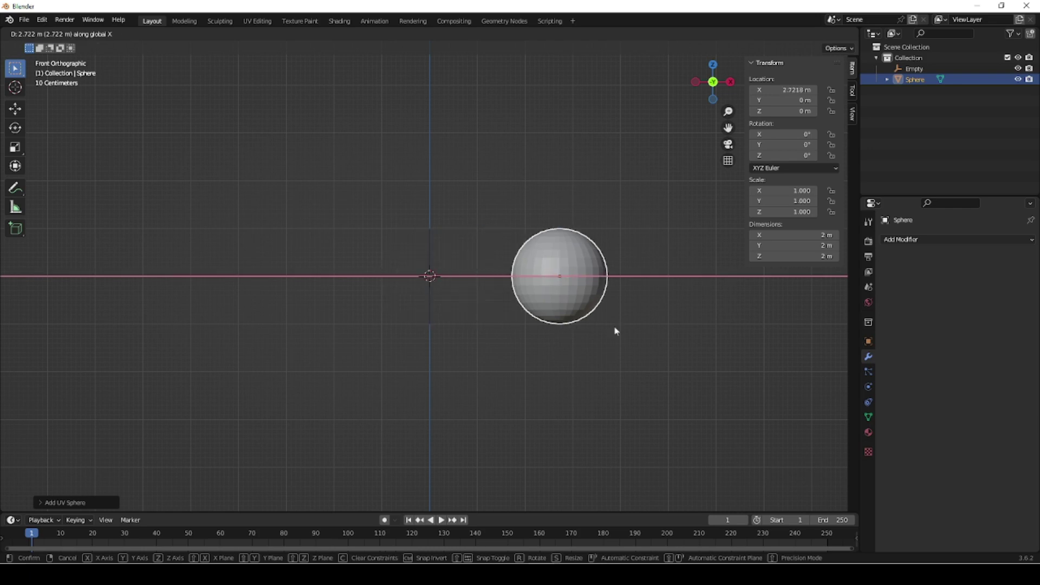
left_click(616, 329)
left_click(70, 503)
double_click(141, 442)
type("5")
key("Return")
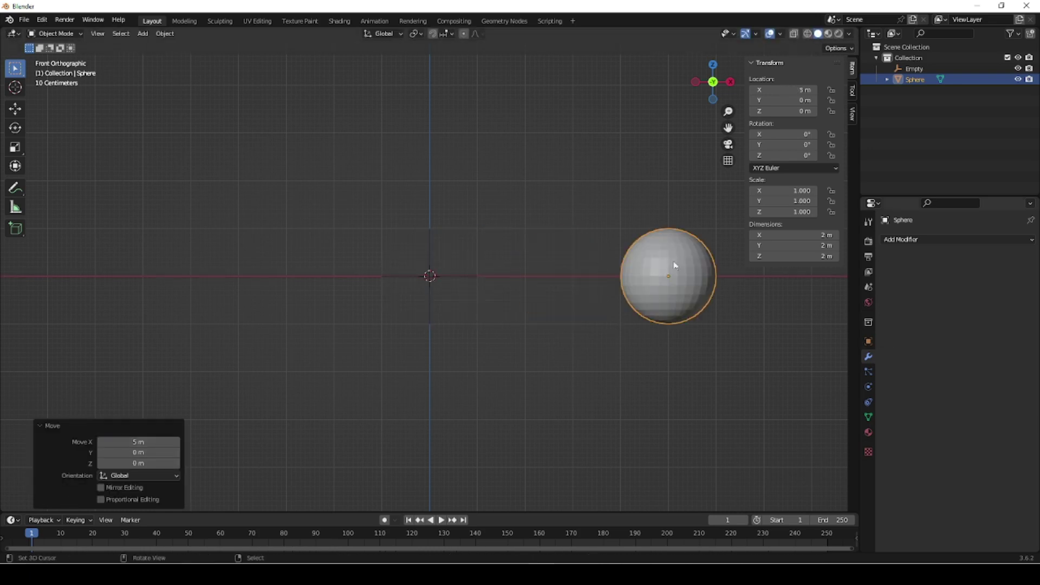
Add a Mirror modifier to the sphere and set the Empty as its mirror object.
left_click(958, 239)
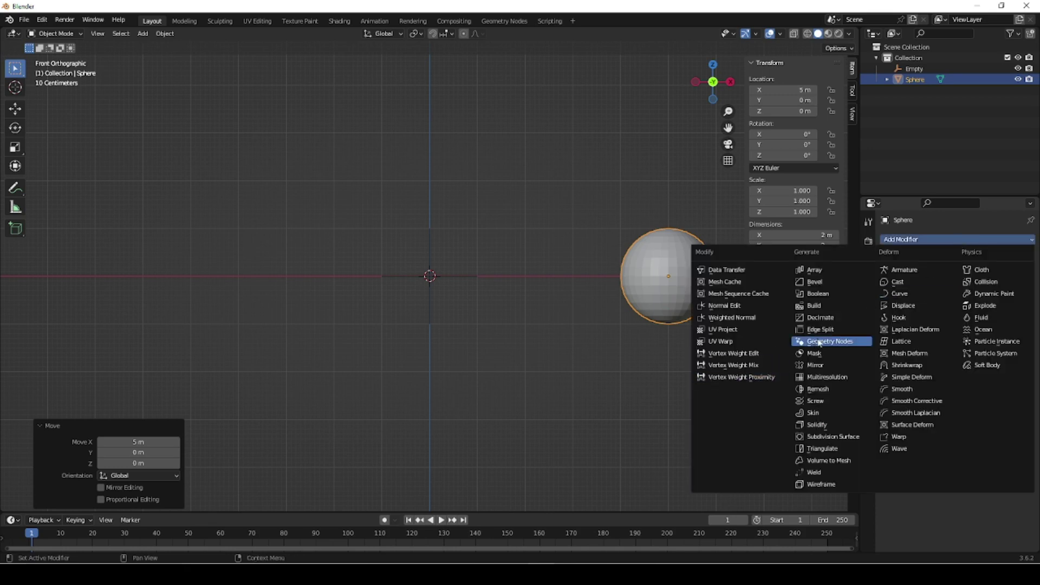
left_click(815, 366)
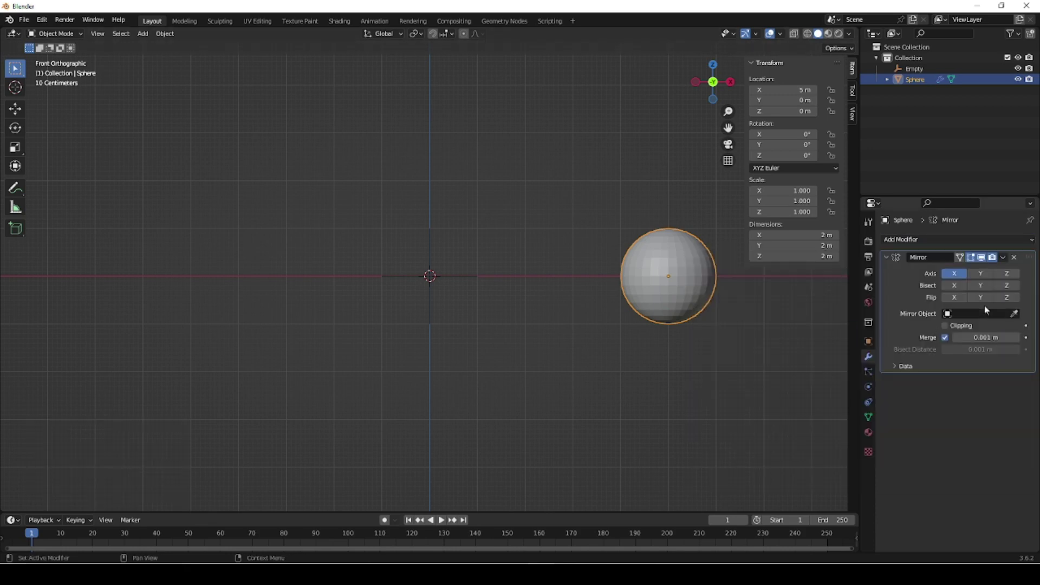
left_click(1015, 314)
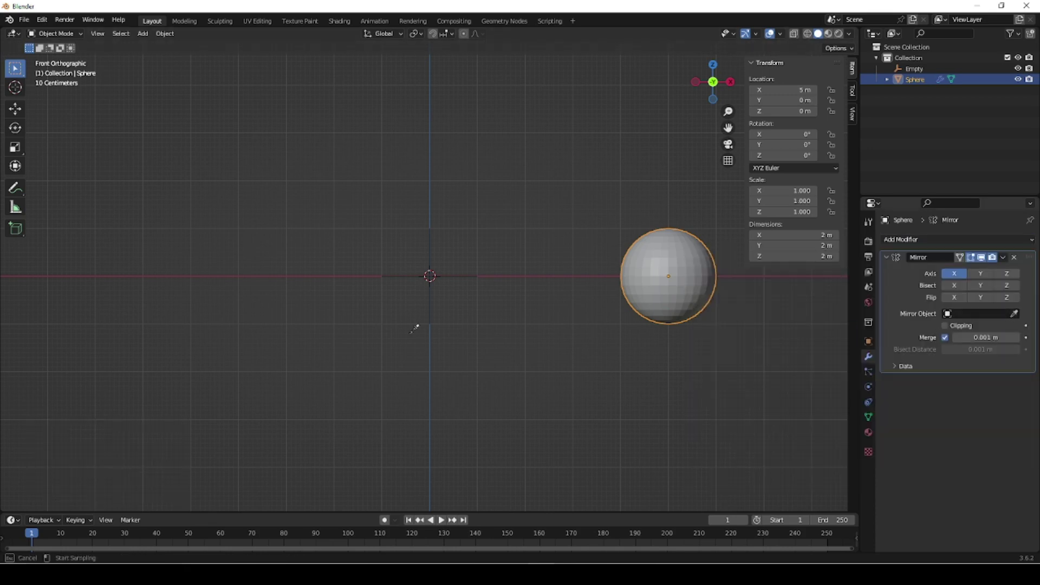
left_click(919, 69)
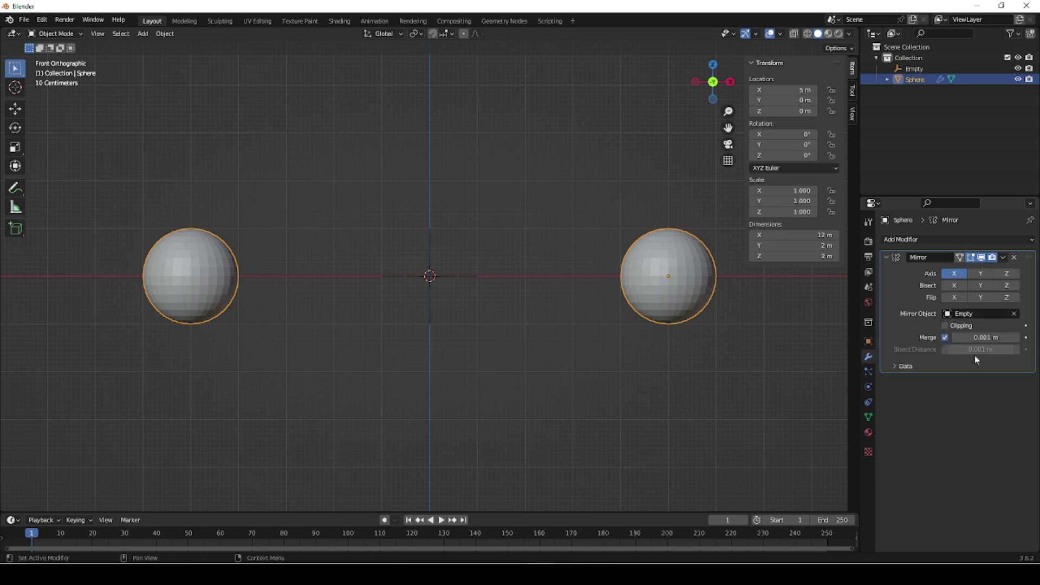
Turn off Merge and Clipping in the Mirror modifier, and switch the viewport to wireframe shading.
left_click(946, 338)
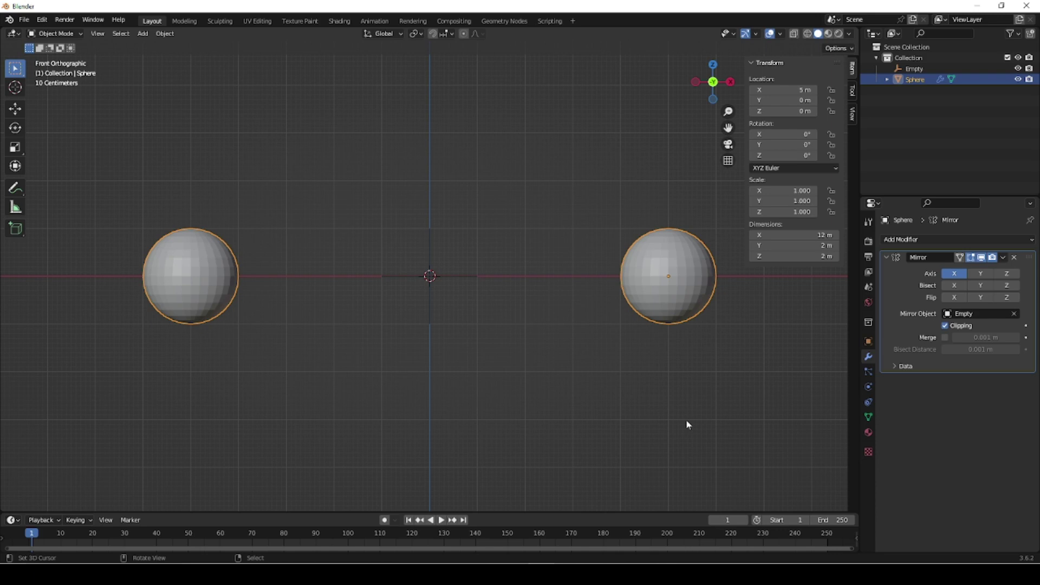
left_click(946, 325)
left_click(808, 34)
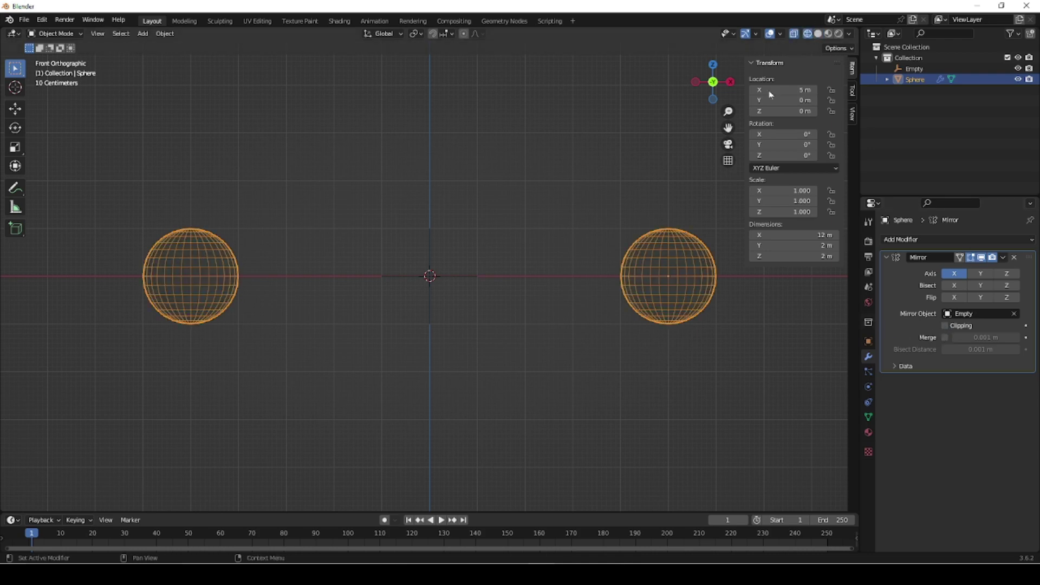
Hide the transform sidebar and move the sphere about 4.24 m along X toward the empty so it overlaps its mirrored copy.
scroll(580, 305, "up", 1)
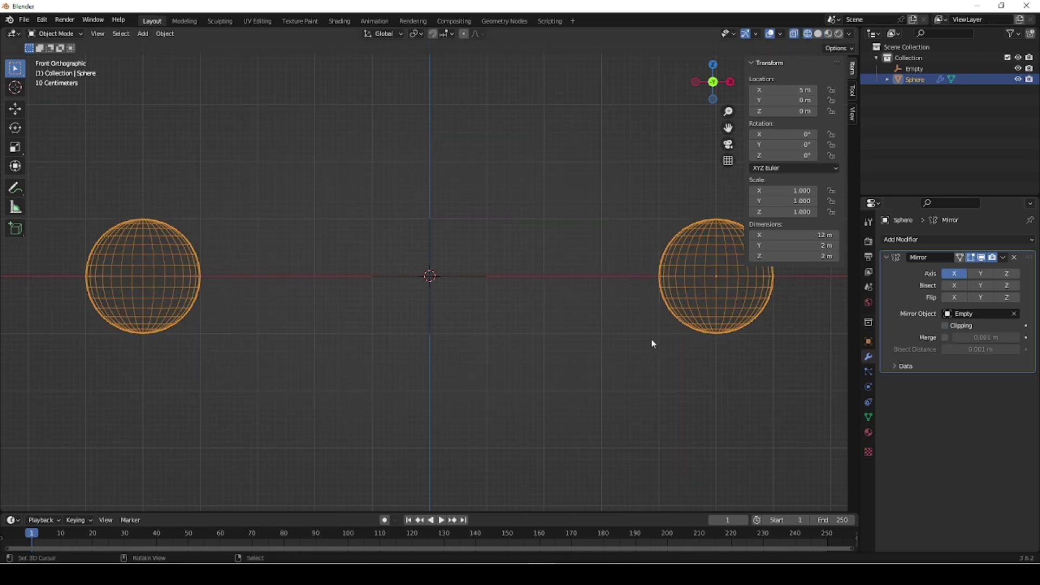
key("n")
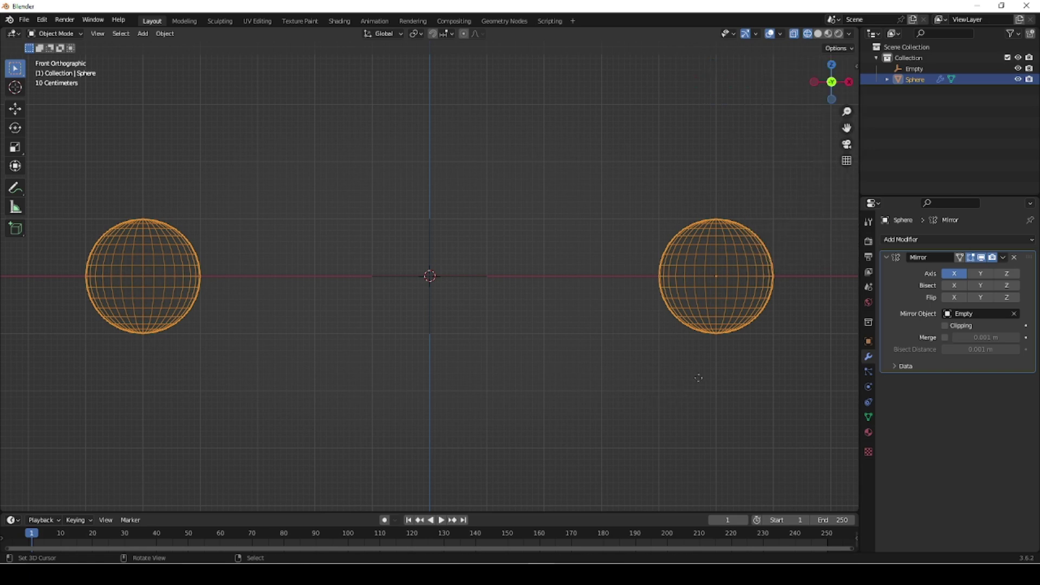
key("g")
key("x")
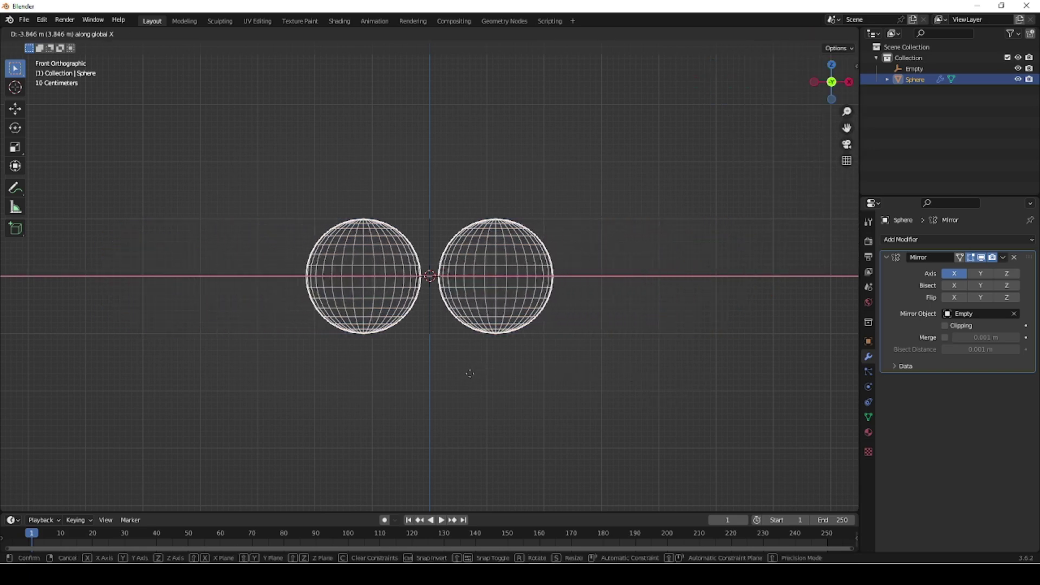
left_click(399, 227)
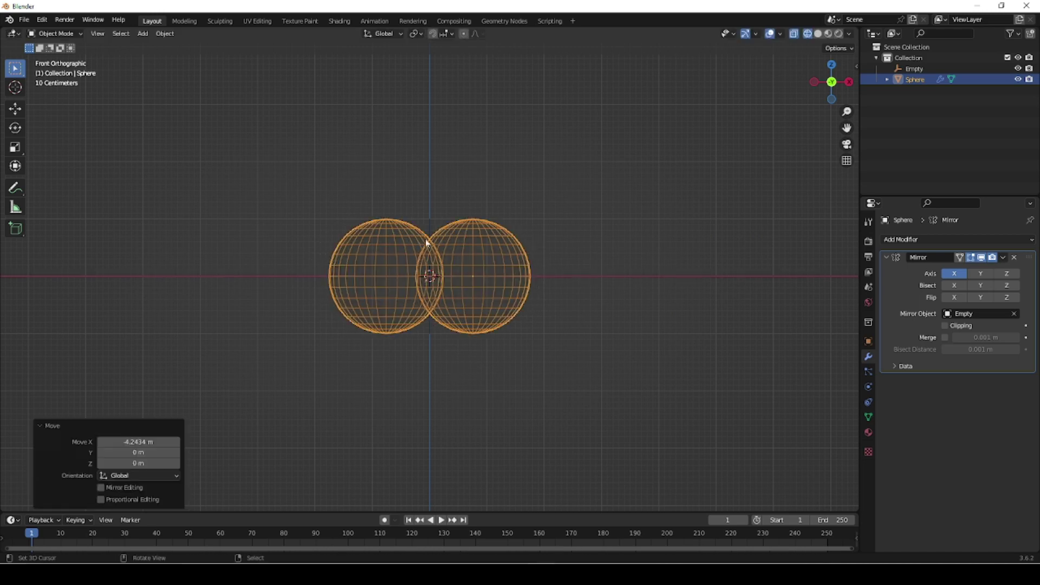
scroll(456, 291, "up", 3)
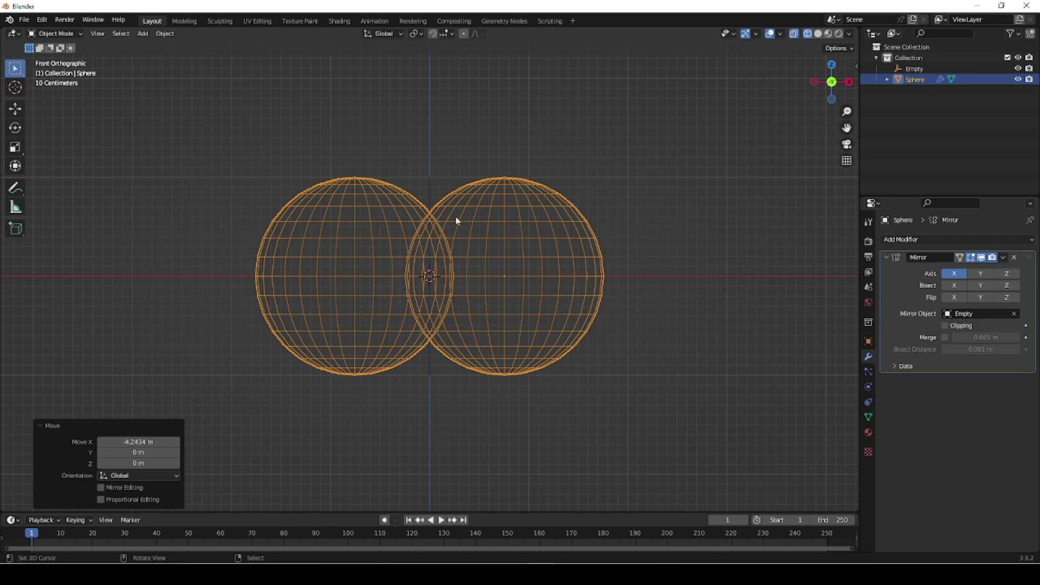
Enable Clipping and Merge in the Mirror modifier, and set the Merge distance to 1 m.
left_click(945, 337)
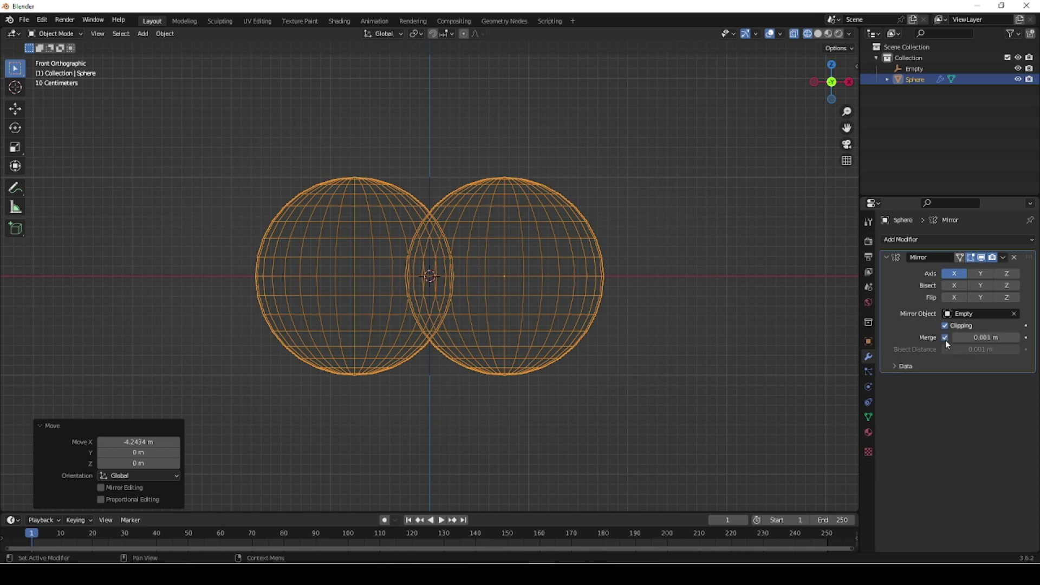
left_click(975, 337)
type("1")
key("Return")
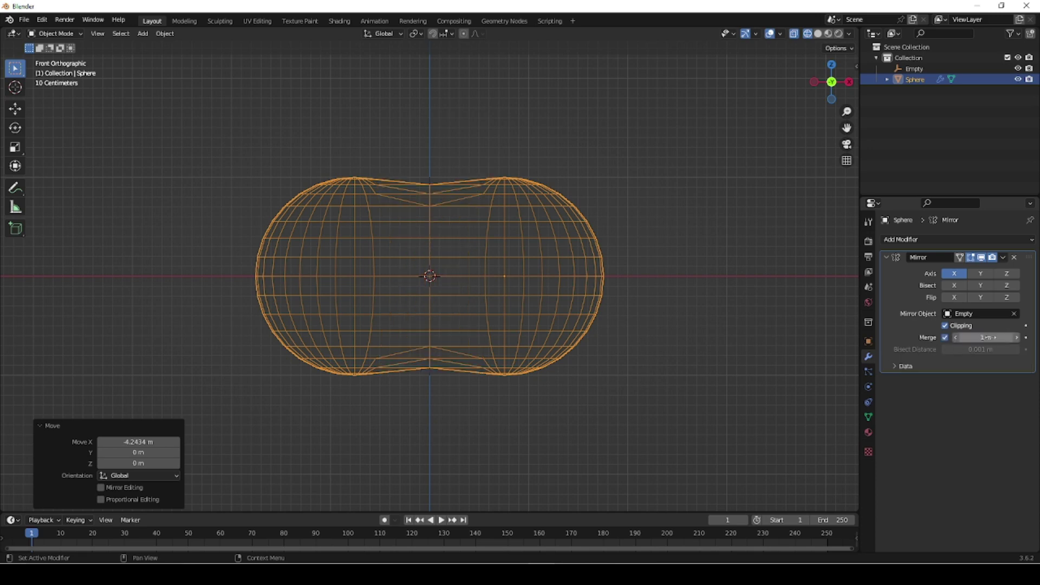
Set the Merge distance to 0.001 m and raise it to 0.1 m to compare the merging where the spheres overlap.
left_click(970, 338)
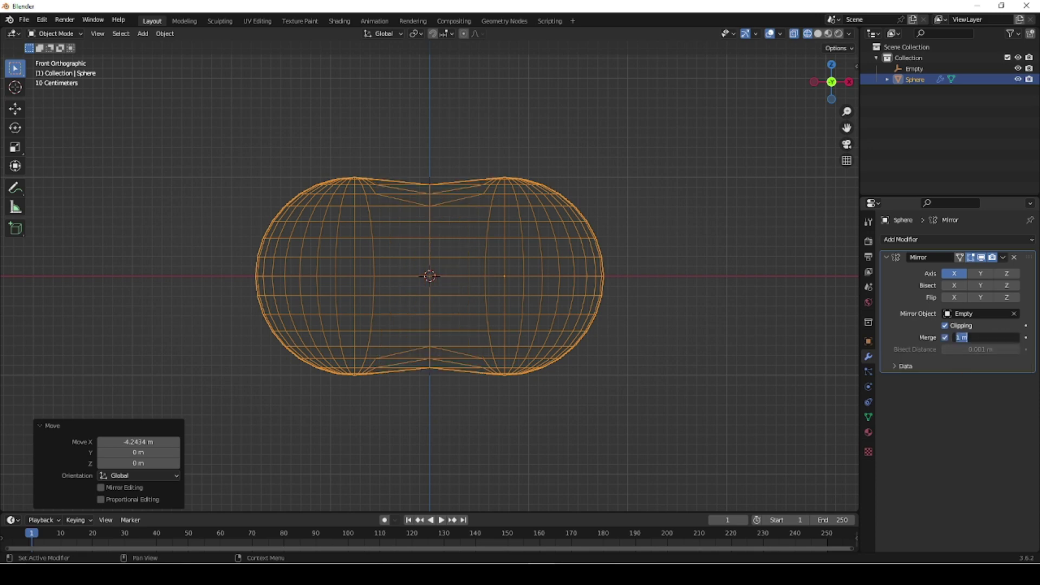
type("0.001")
key("Return")
left_click(989, 337)
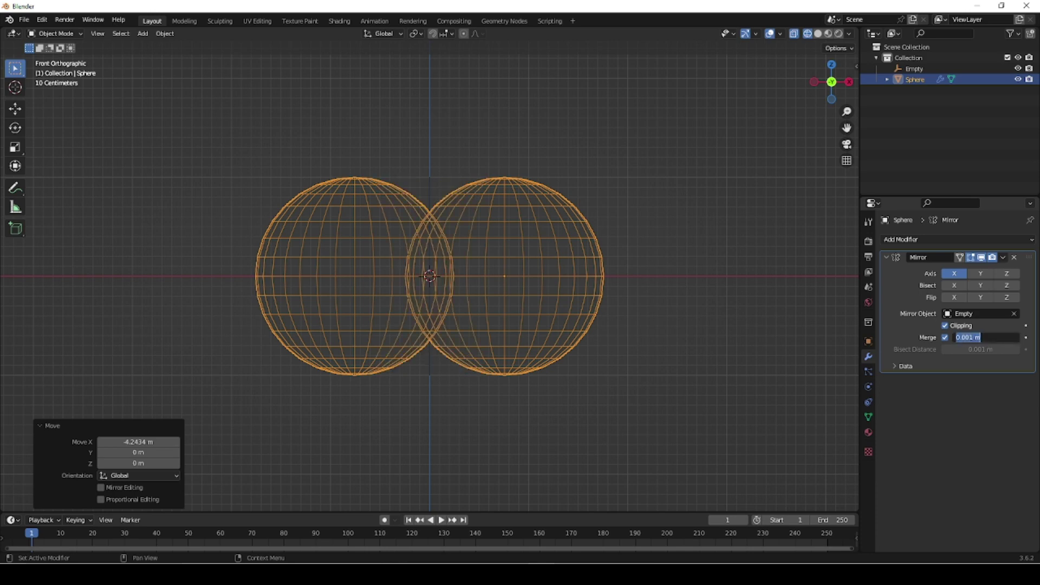
type("0.1")
key("Return")
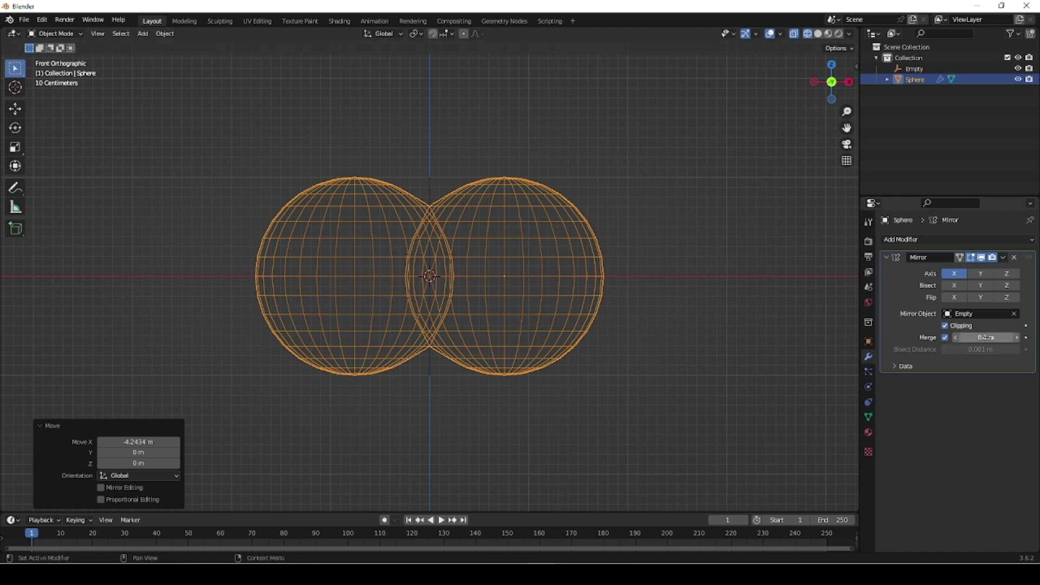
scroll(411, 174, "up", 3)
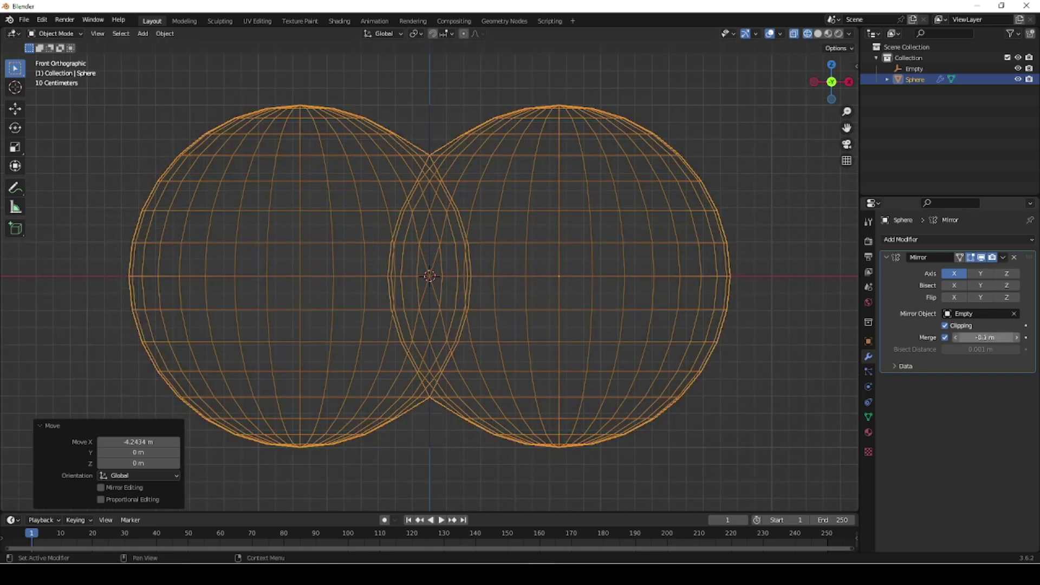
Set the Merge distance to 1 m and move the sphere about 1.46 m along X away from the empty.
mouse_move(984, 337)
left_mouse_down()
mouse_move(1036, 337)
mouse_move(982, 339)
left_mouse_up()
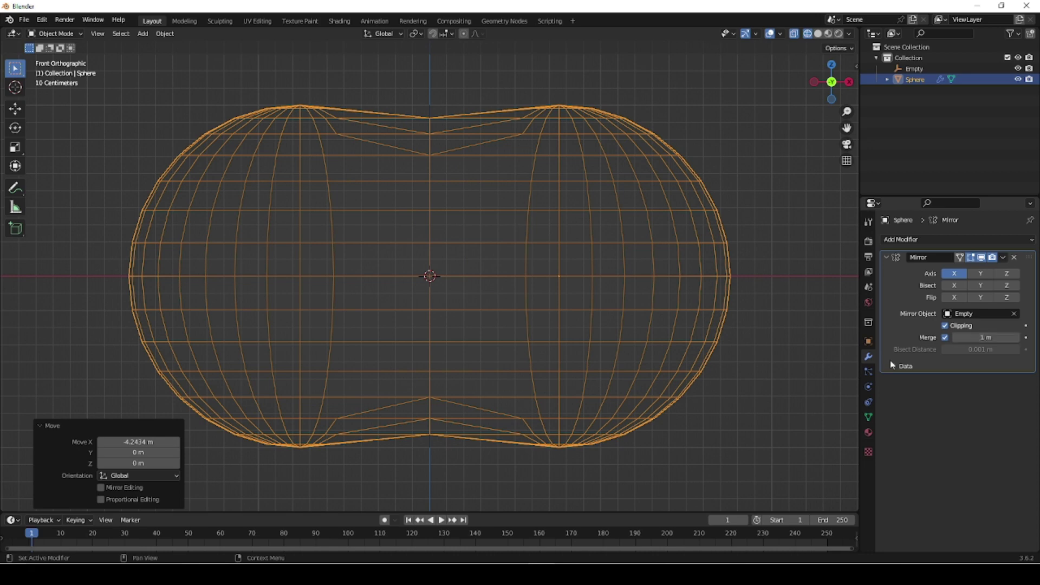
scroll(378, 326, "down", 5)
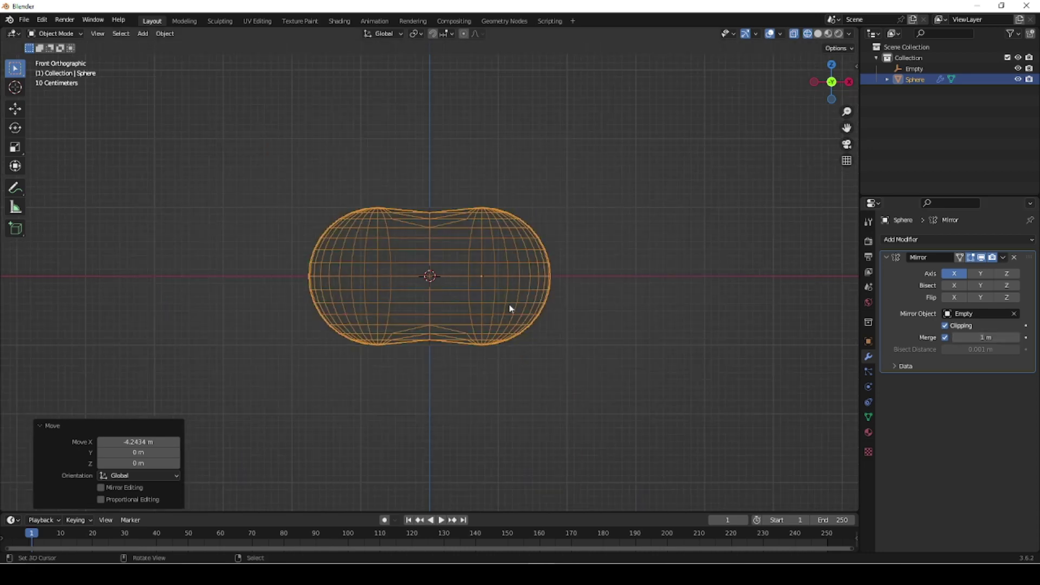
key("g")
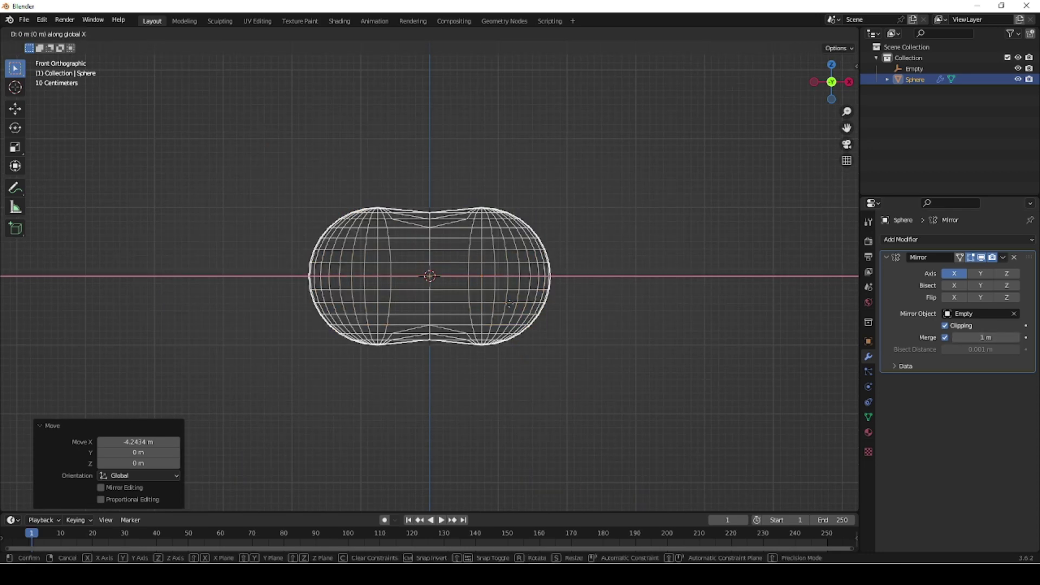
left_click(610, 303)
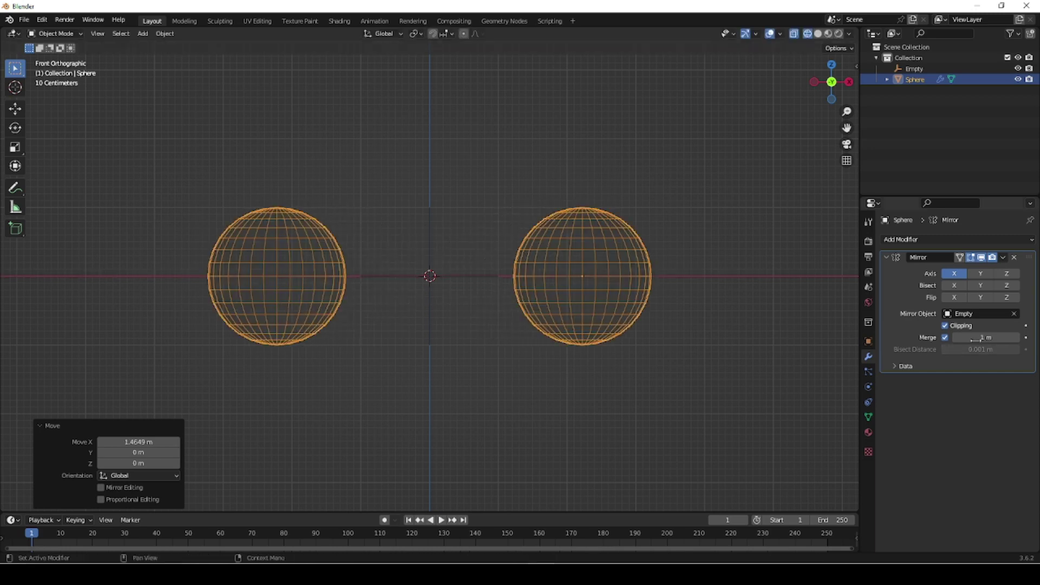
Set the Merge distance to 10 m and move the sphere about 3.53 m farther from the empty along X.
left_click(980, 337)
type("10")
key("Return")
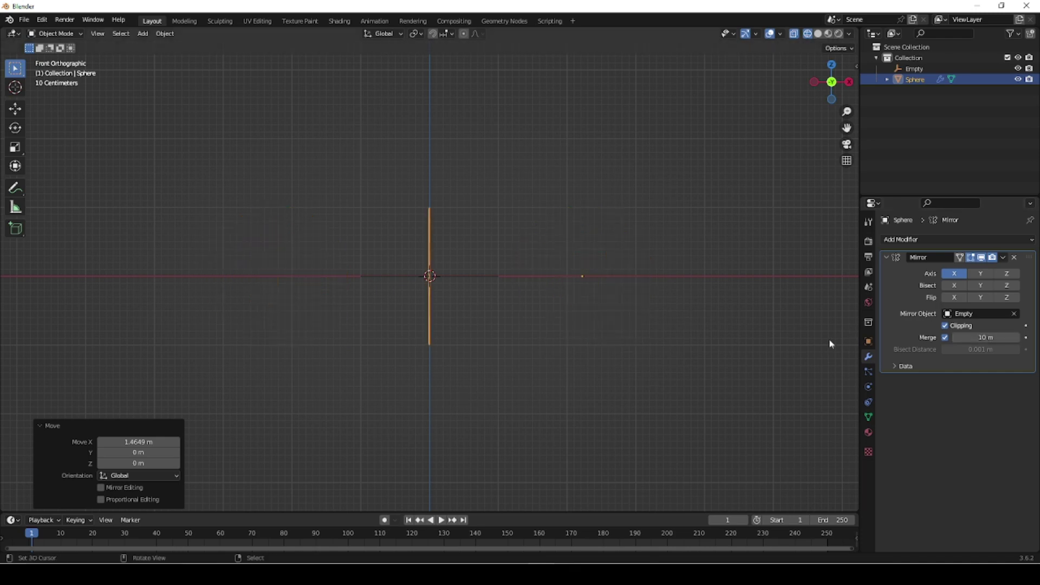
scroll(488, 327, "down", 6)
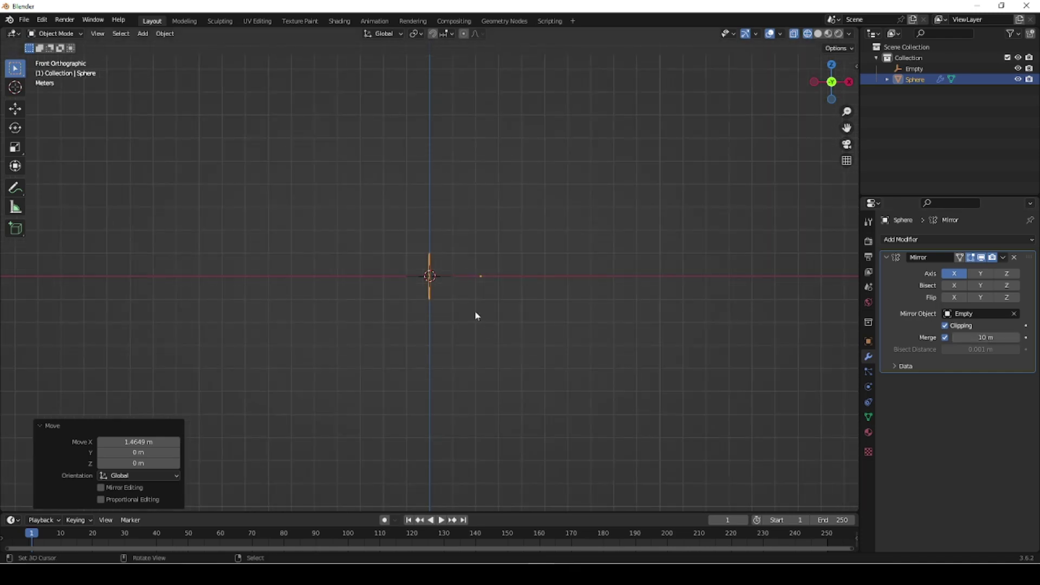
key("g")
key("x")
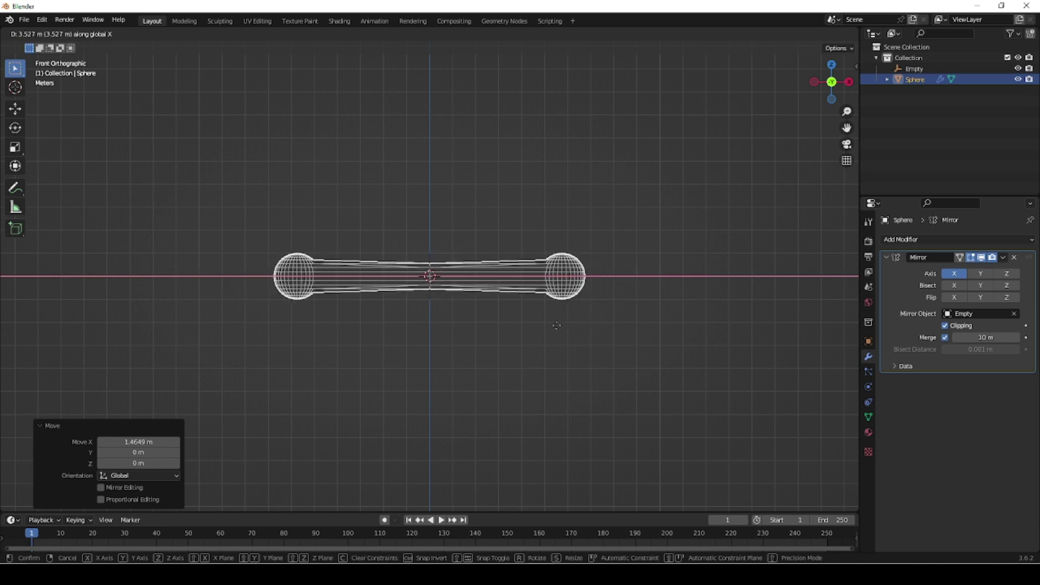
left_click(556, 325)
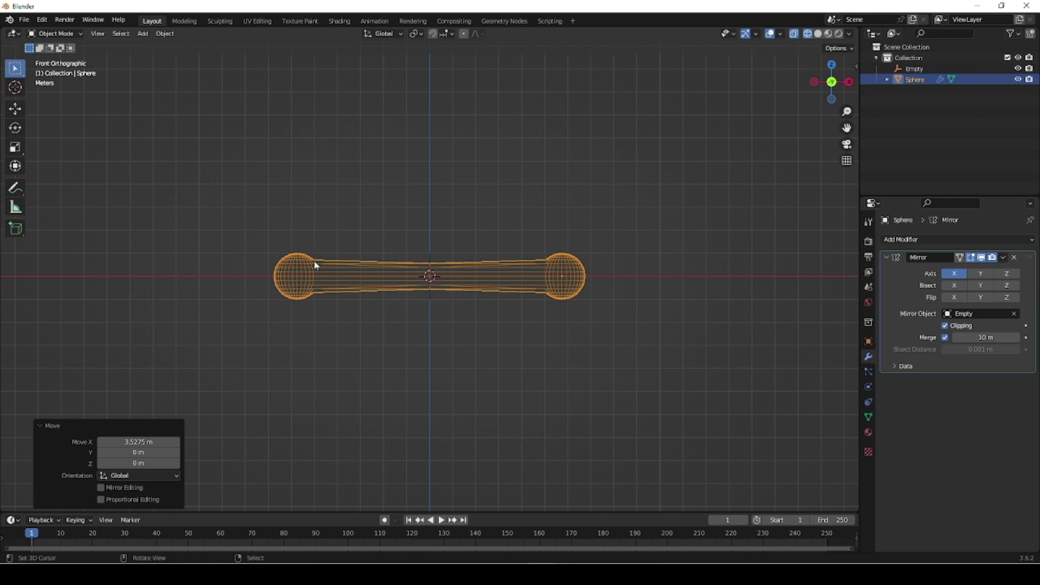
Move the sphere about 0.31 m farther out along X, and bring it about 0.09 m back toward the empty.
scroll(453, 263, "up", 4)
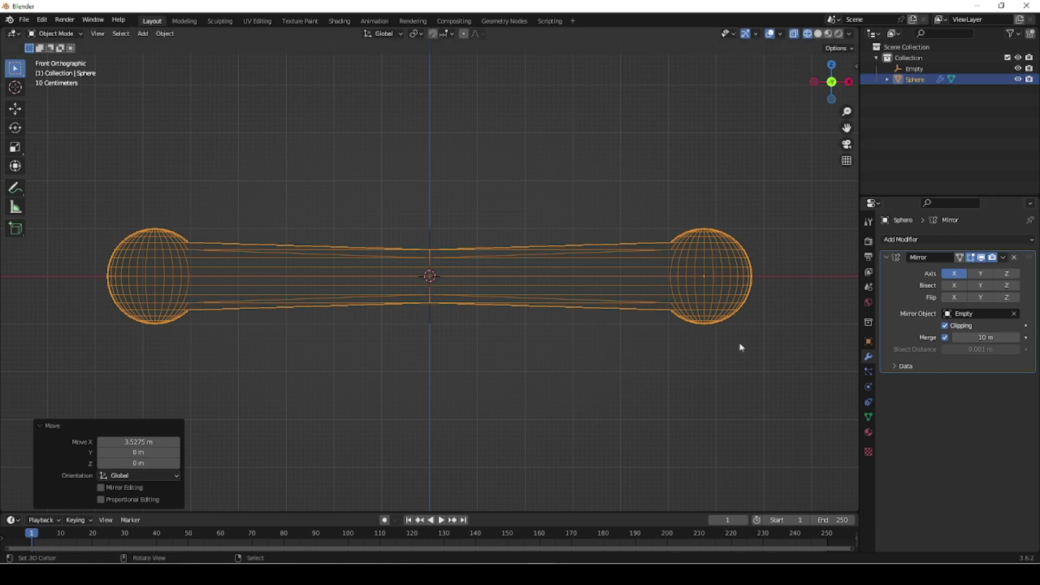
key("g")
key("x")
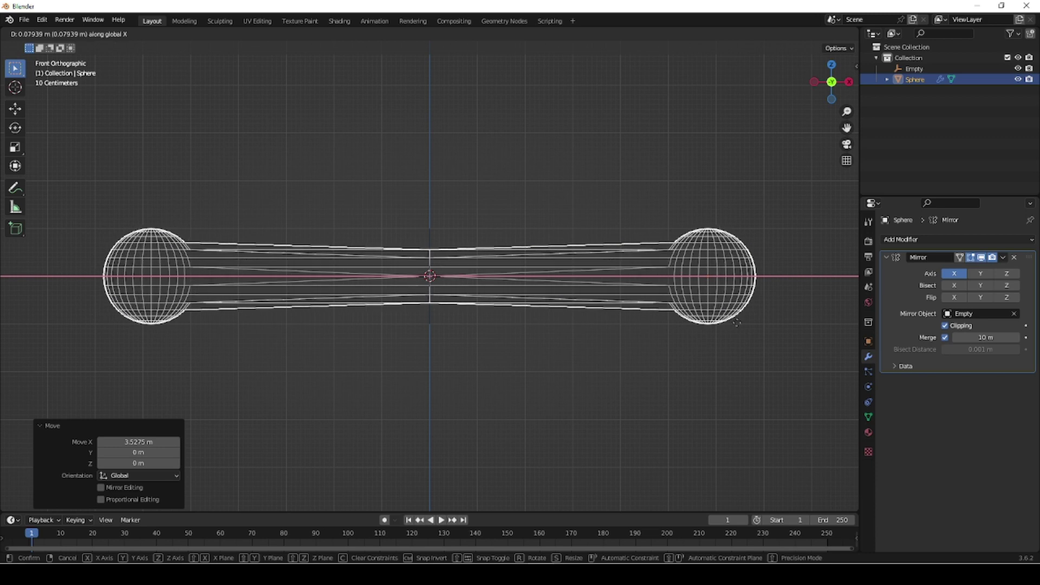
left_click(739, 323)
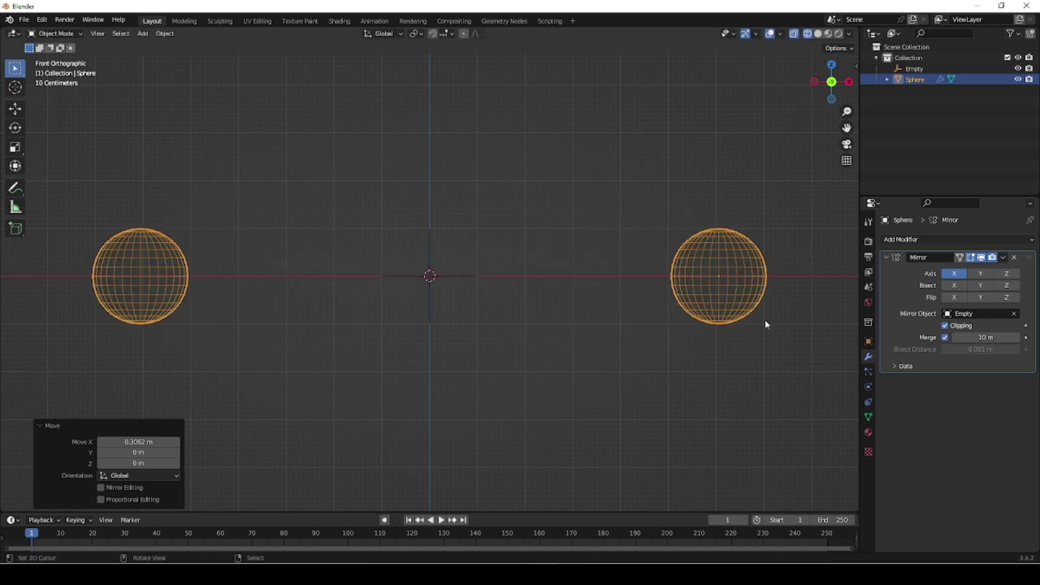
key("g")
key("x")
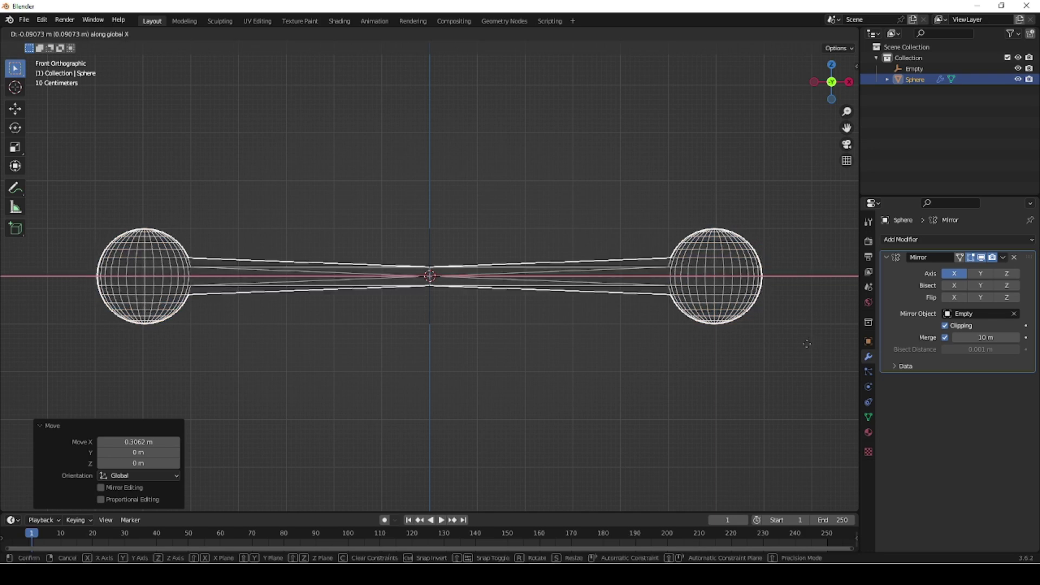
left_click(790, 353)
Set the Merge distance to 5 m and move the sphere about 2.43 m along X toward the empty.
left_click(987, 337)
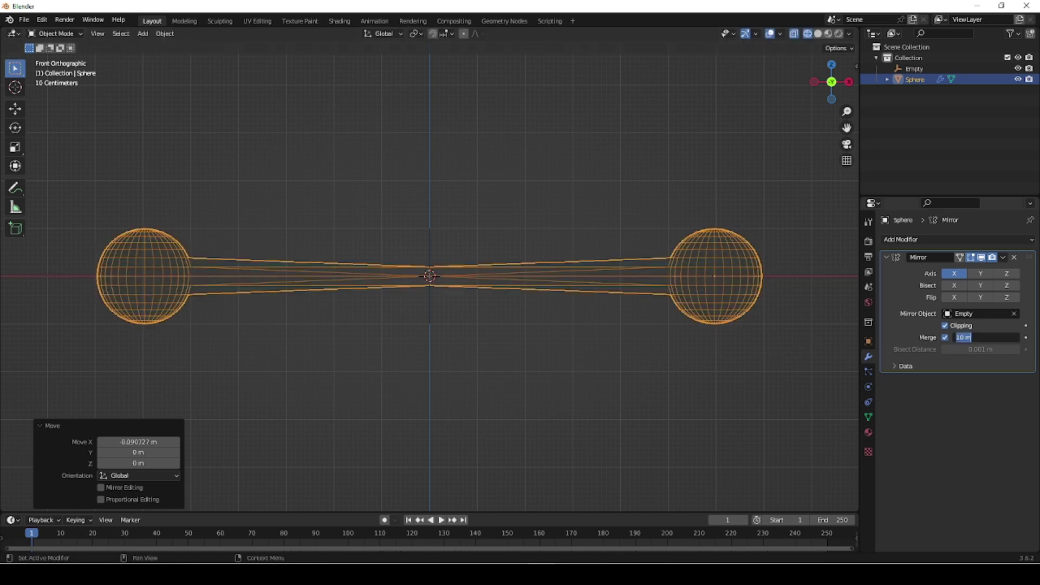
type("5")
key("Return")
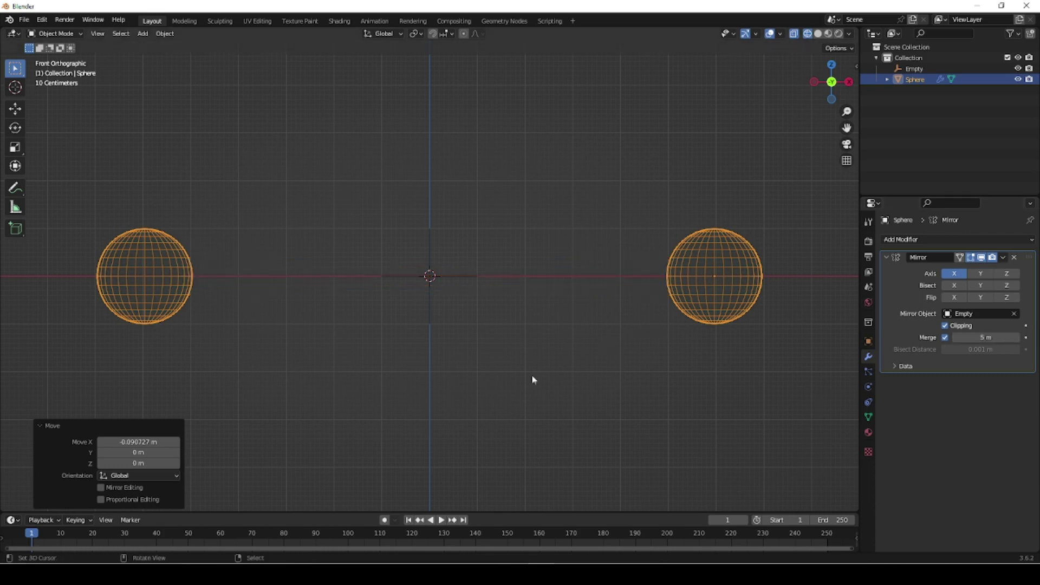
key("g")
key("x")
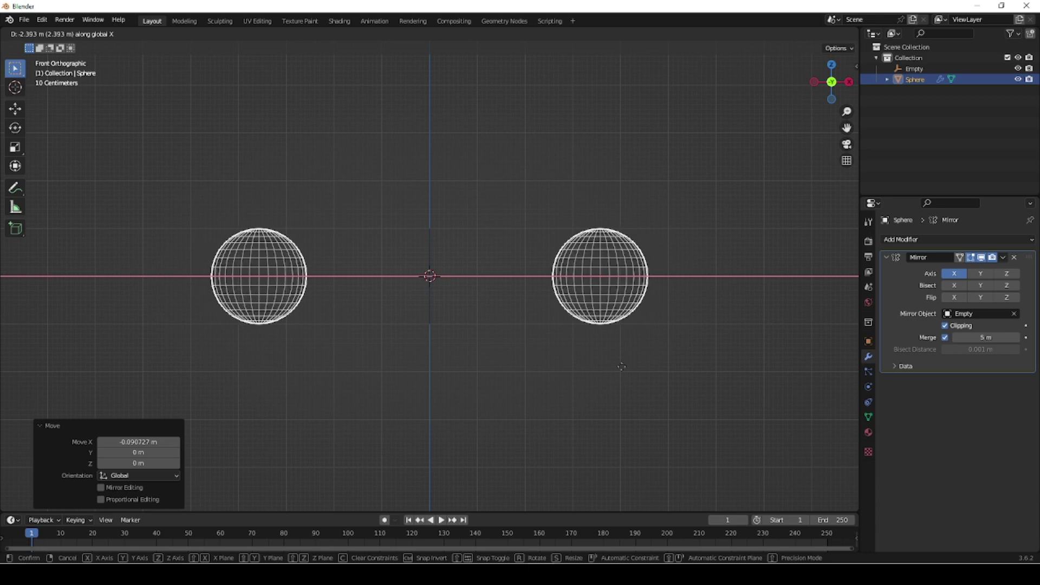
left_click(600, 373)
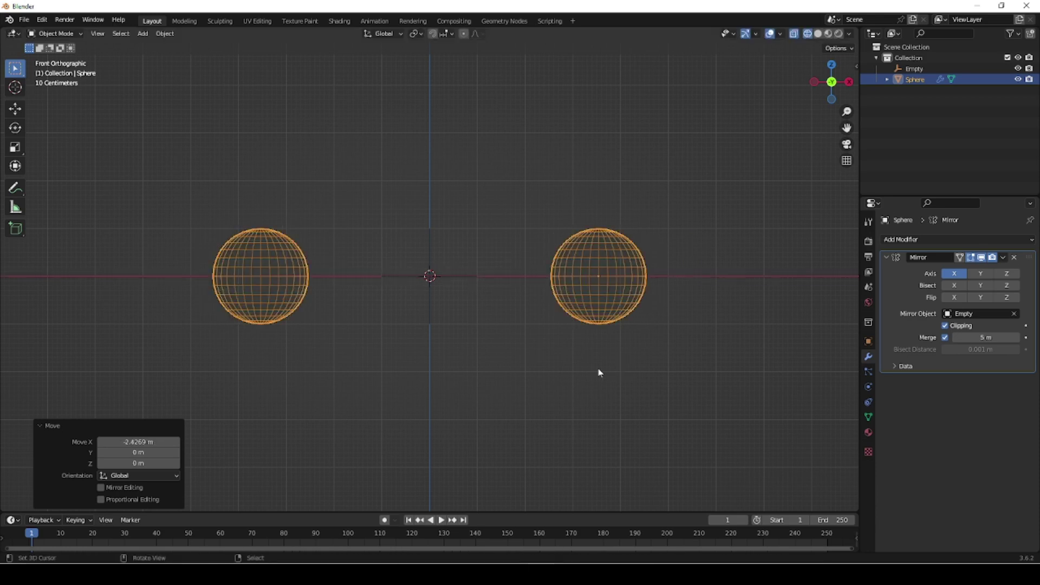
Move the sphere about 1.06 m along X toward the empty, and switch the viewport to solid shading.
scroll(541, 344, "up", 2)
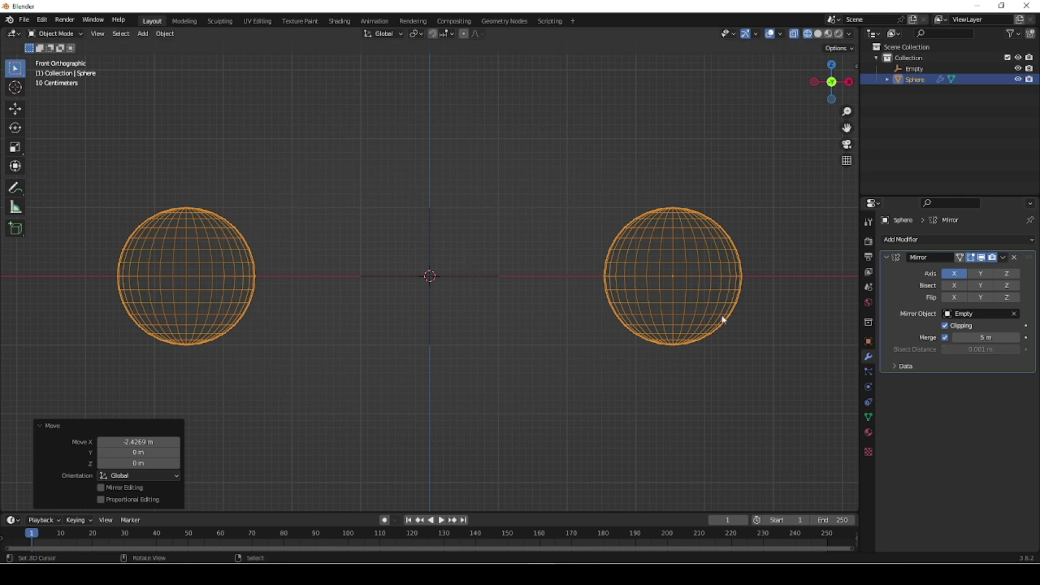
key("Tab")
key("g")
key("x")
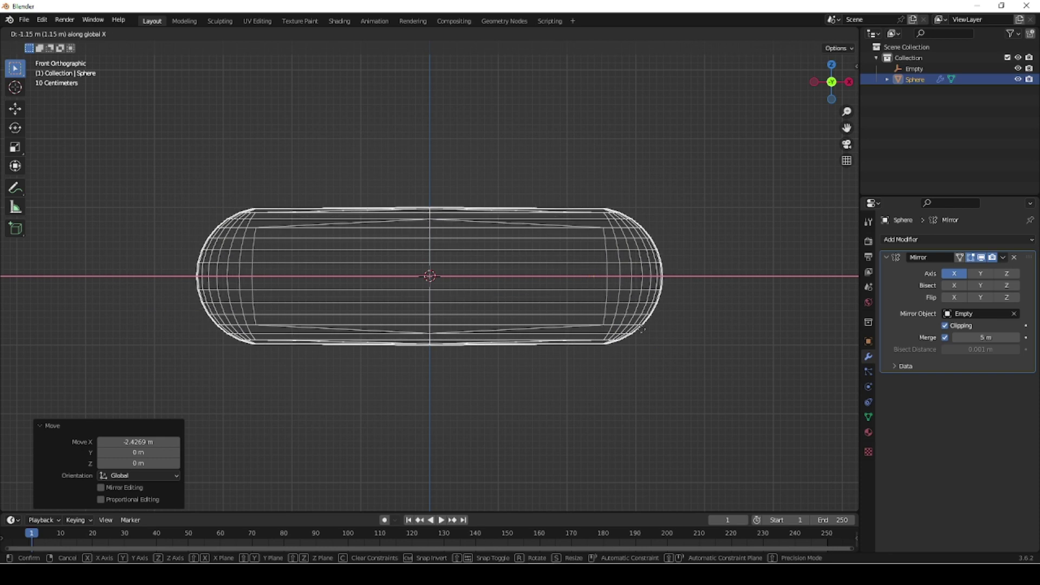
left_click(648, 333)
key("Tab")
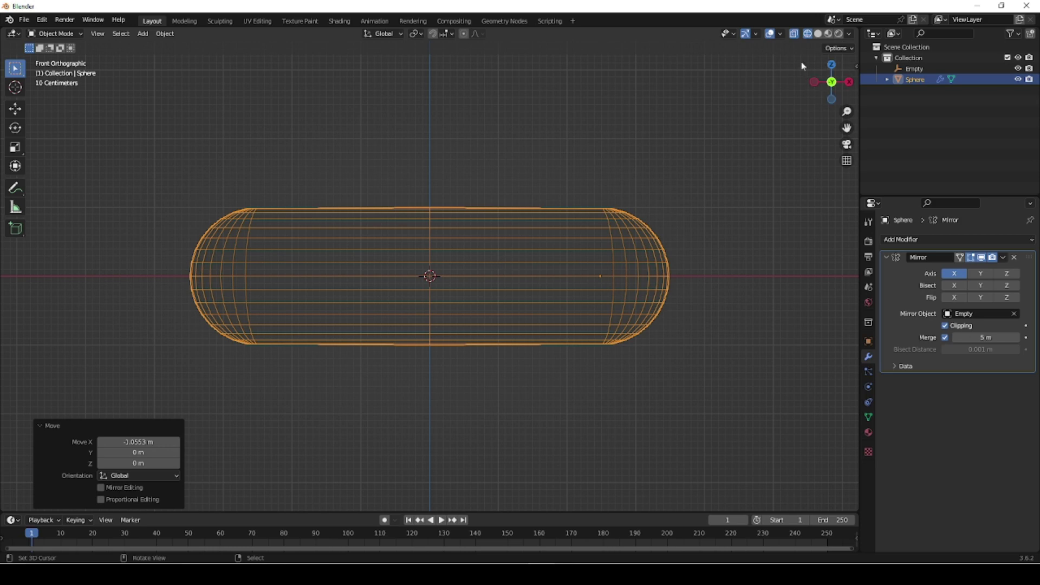
left_click(819, 34)
mouse_move(703, 262)
middle_mouse_down()
mouse_move(709, 285)
mouse_move(623, 337)
mouse_move(488, 263)
mouse_move(509, 204)
mouse_move(525, 281)
mouse_move(635, 298)
mouse_move(706, 285)
mouse_move(632, 284)
middle_mouse_up()
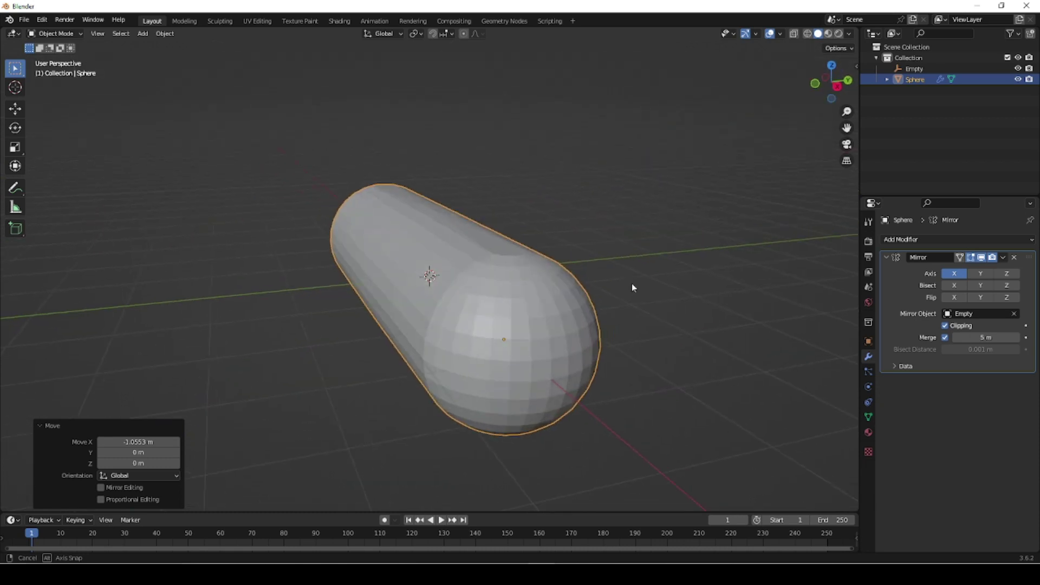
Try mirroring the sphere on the Y and Z axes as well, and turn both extra axes off again.
left_click(981, 274)
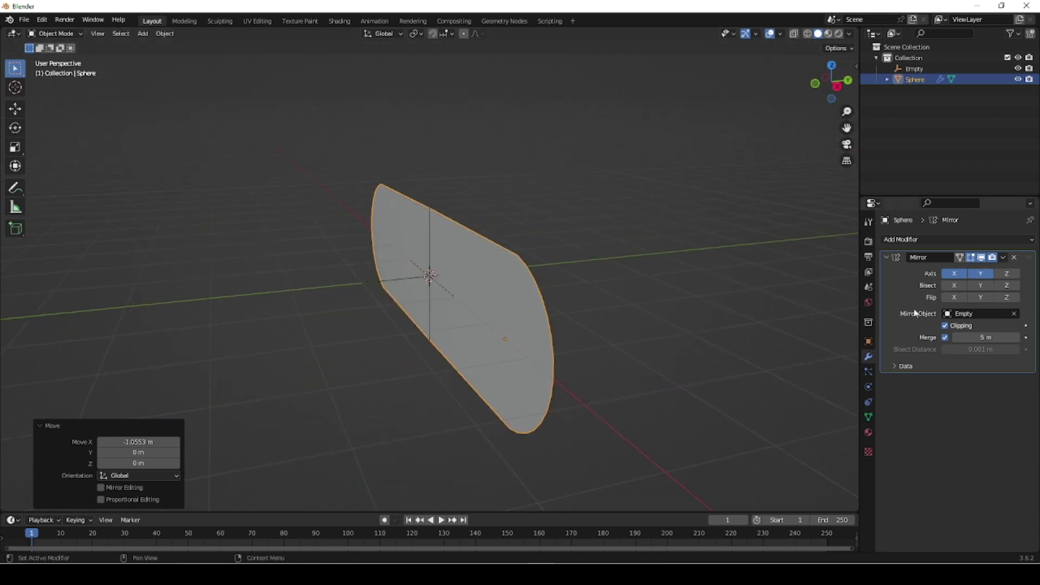
left_click(1011, 274)
left_click(1004, 275)
left_click(984, 275)
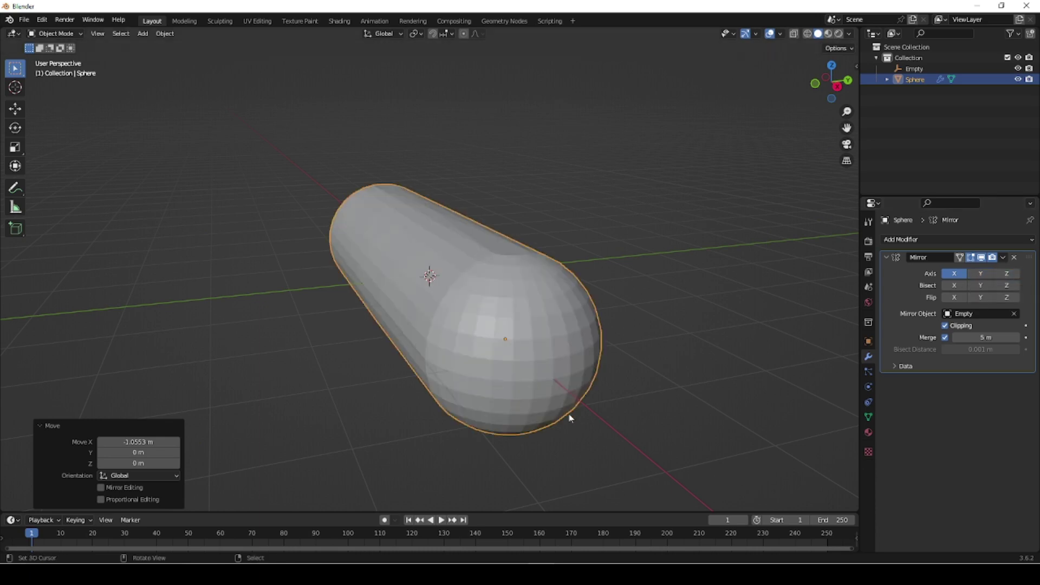
Shade the mirrored sphere smooth and enable Auto Smooth for its normals.
middle_click_drag(585, 428, 610, 442)
right_click(598, 407)
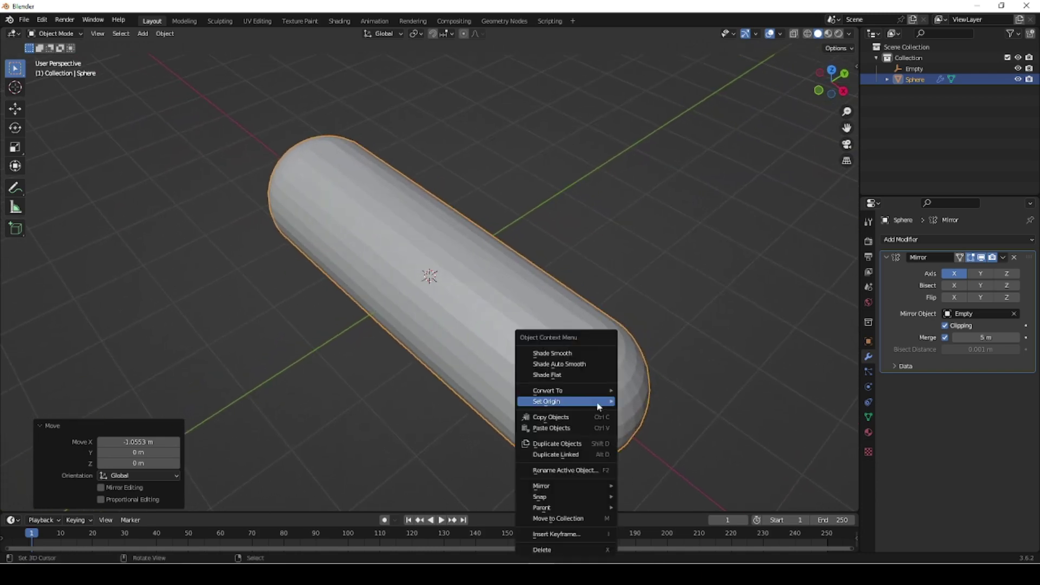
left_click(573, 353)
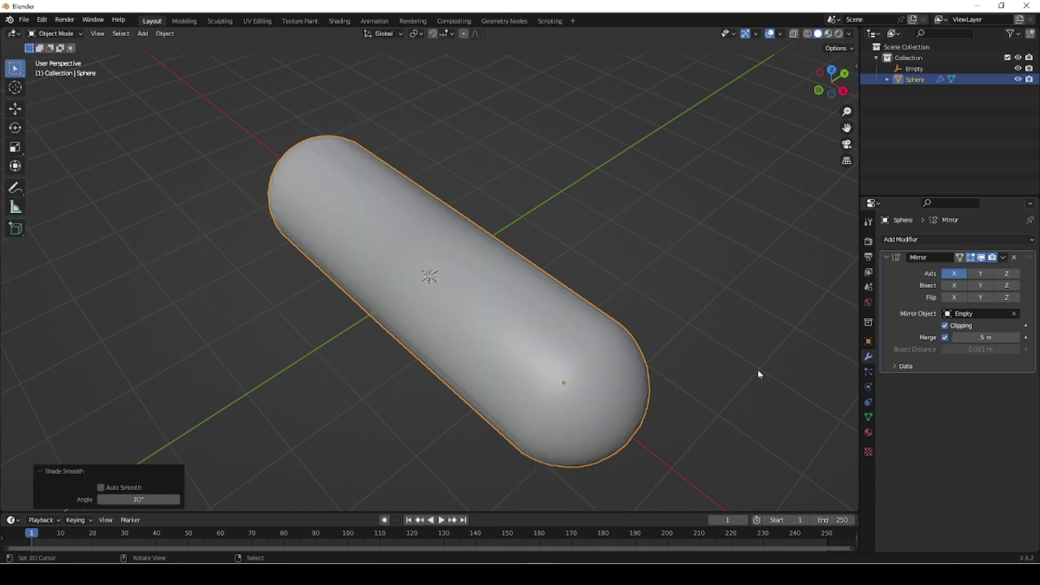
left_click(868, 433)
left_click(869, 417)
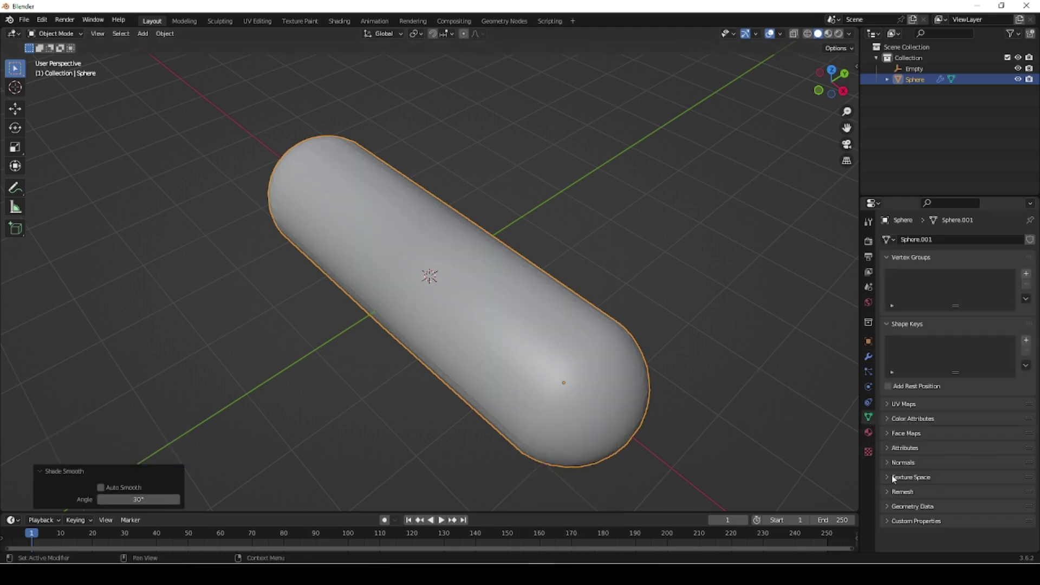
left_click(889, 463)
left_click(945, 479)
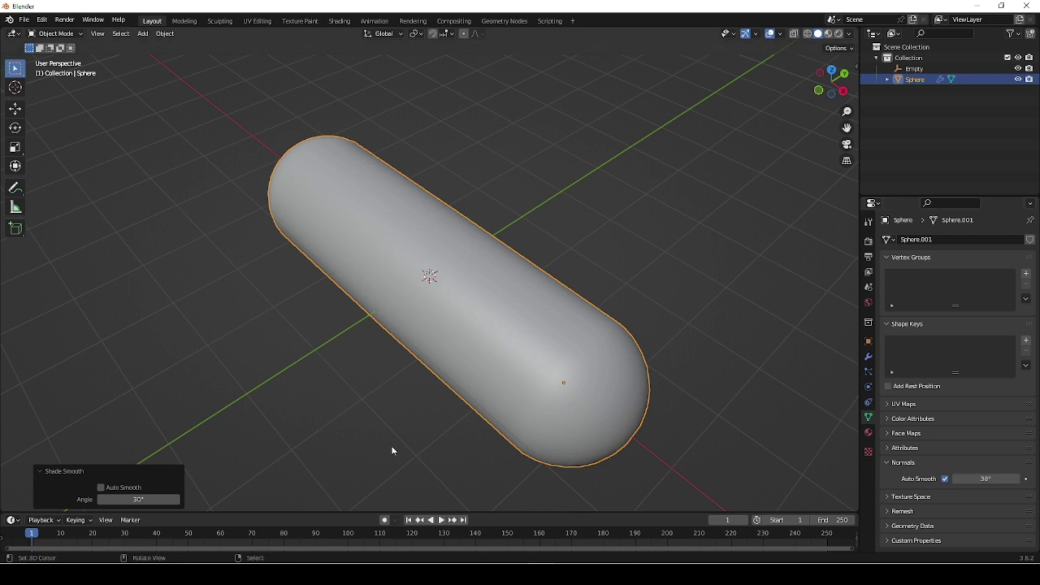
middle_click_drag(408, 430, 419, 418)
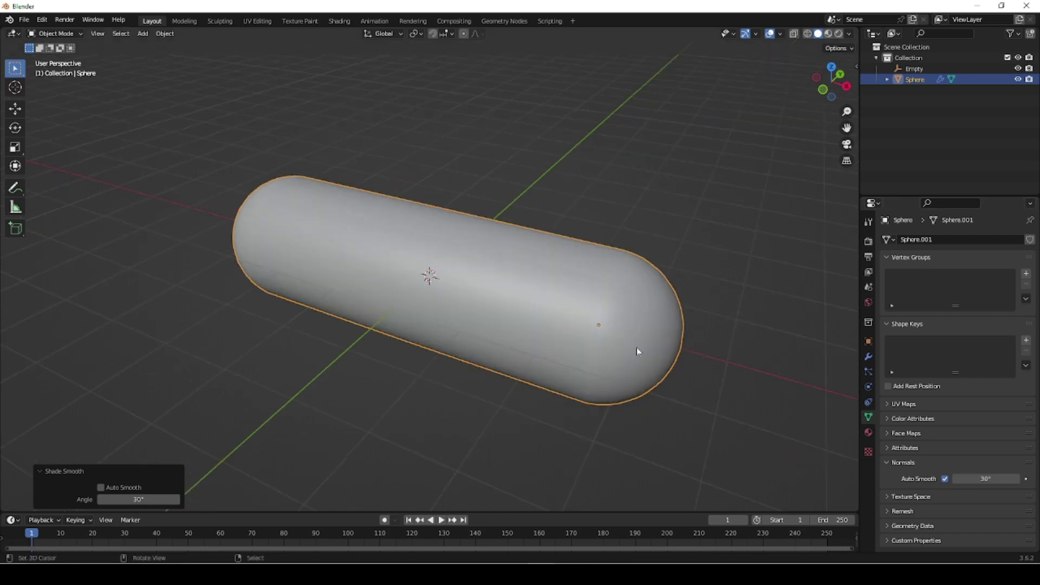
Nudge the sphere about 0.02 m along X away from the empty, and expand the Mirror modifier's Data settings.
key("g")
key("x")
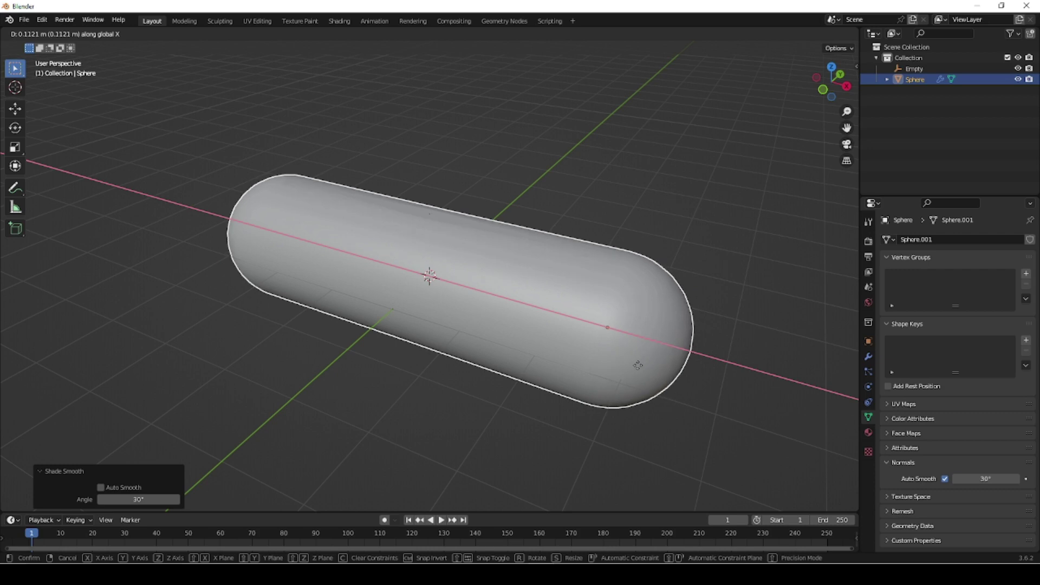
left_click(633, 366)
middle_click_drag(569, 390, 607, 369)
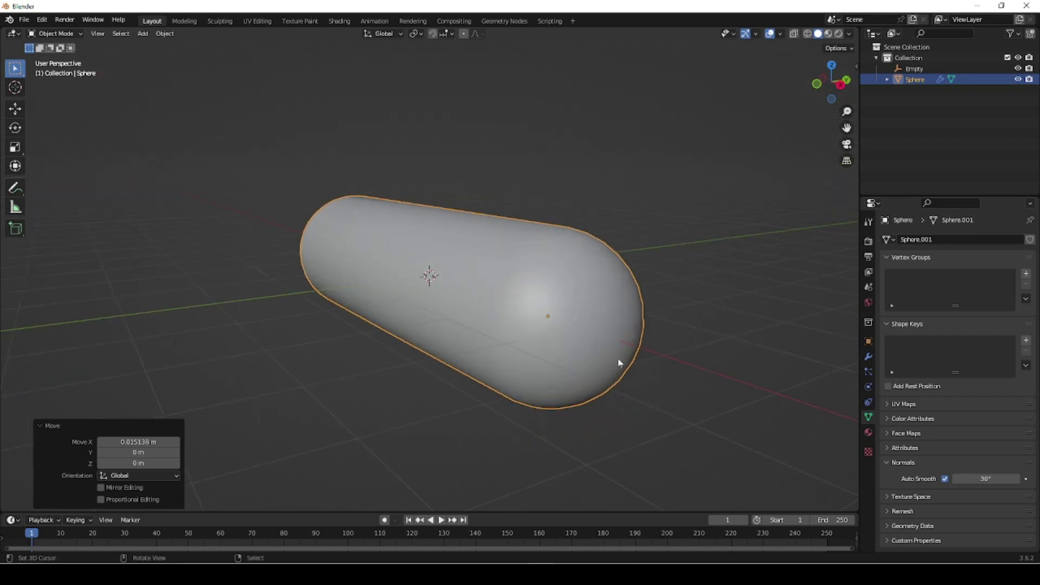
left_click(869, 357)
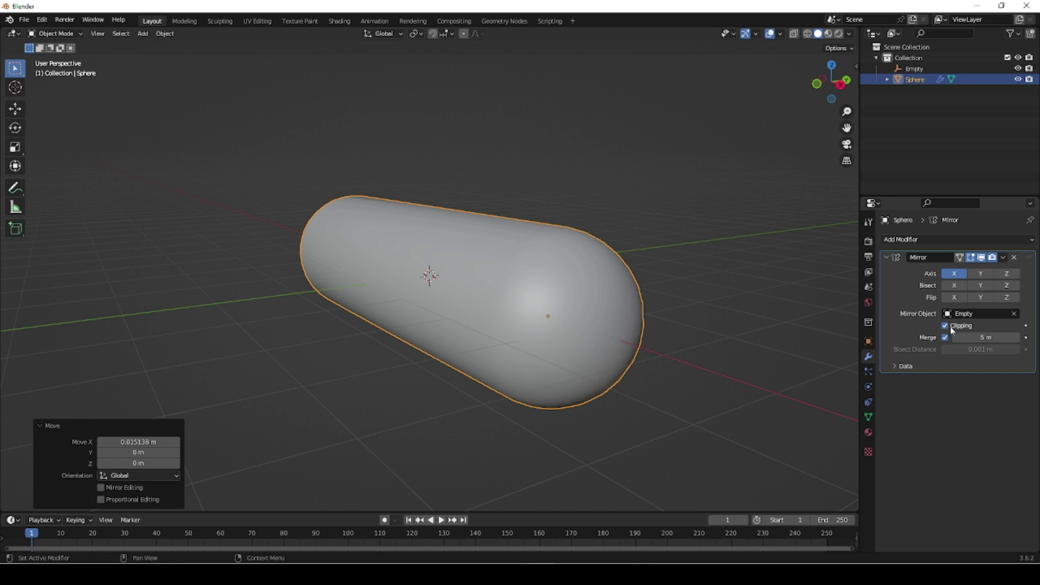
left_click(894, 366)
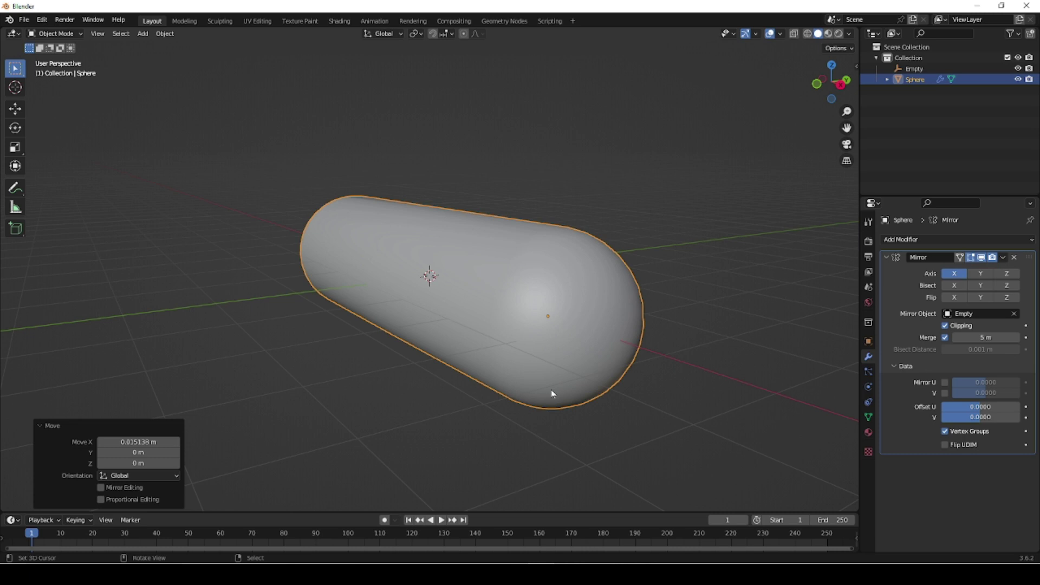
Delete the mirrored sphere and add a cube at the world origin.
key("Delete")
key("shift+a")
mouse_move(458, 339)
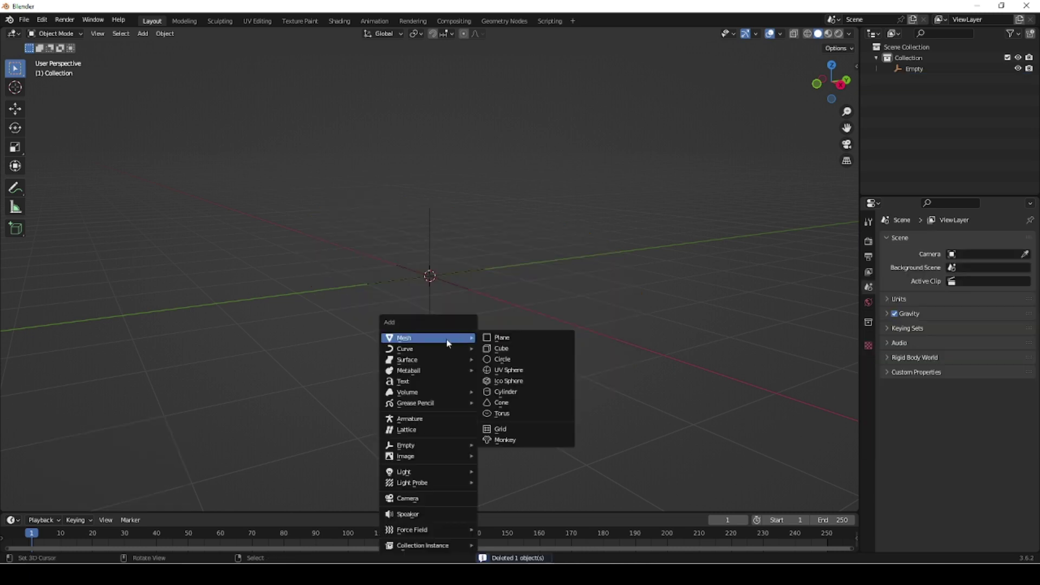
left_click(504, 352)
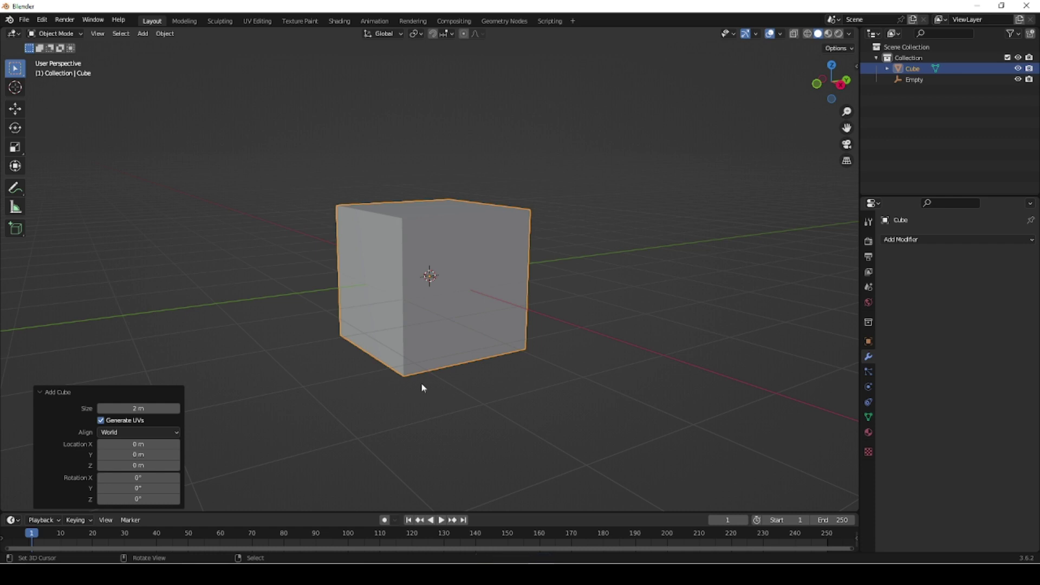
Delete the cube and add a 2 m plane at the world origin in its place.
key("Delete")
key("shift+a")
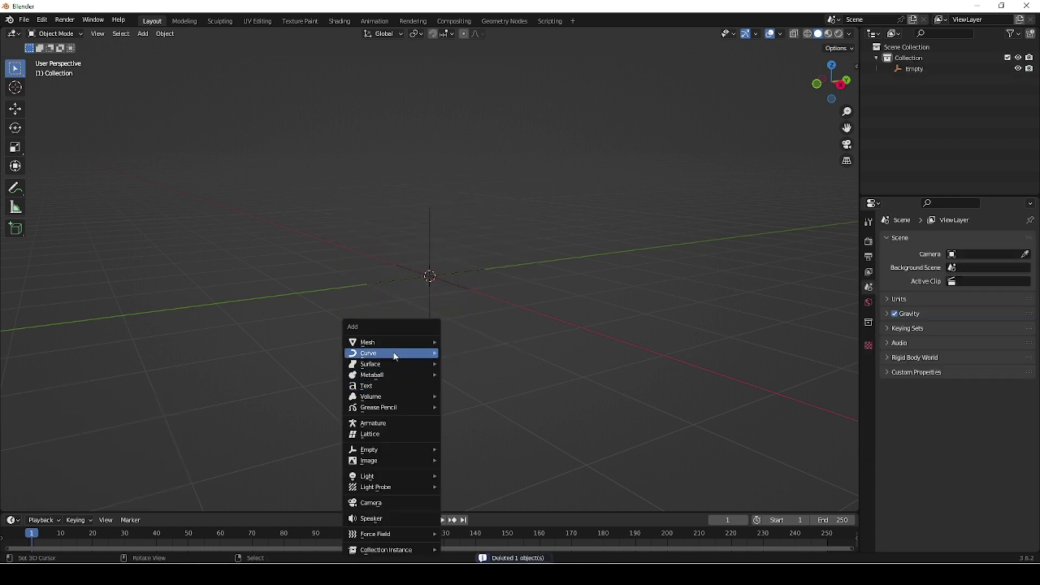
mouse_move(389, 342)
left_click(486, 342)
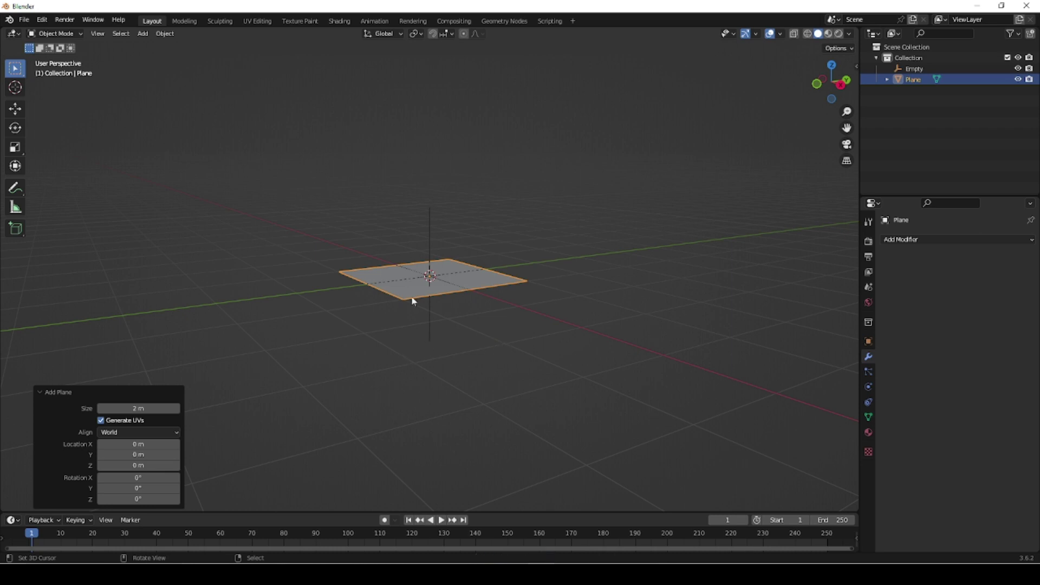
Rotate the plane 90° about the global X axis so that it stands upright.
key("r")
key("x")
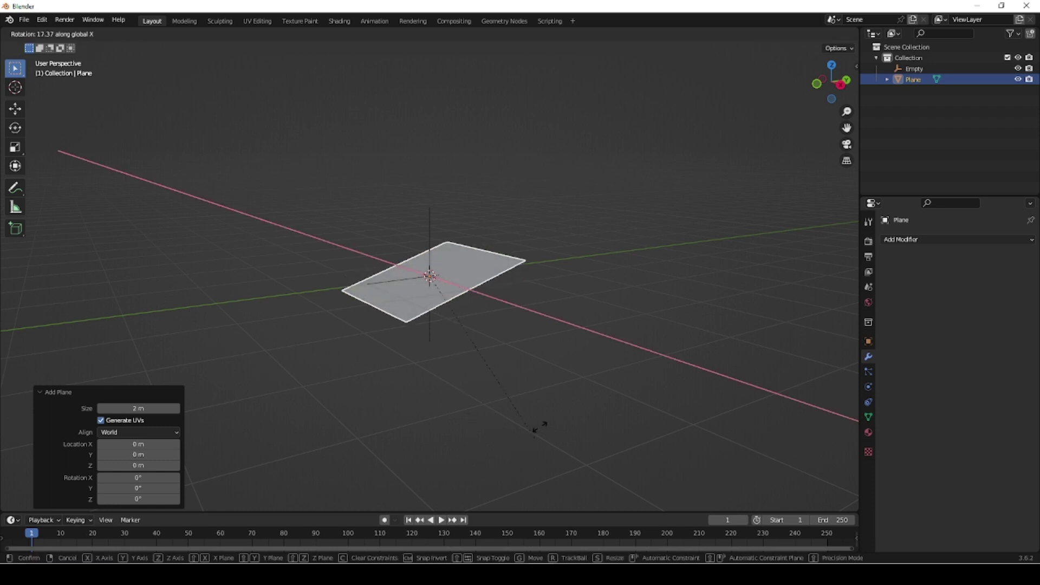
left_click(539, 327)
left_click(138, 451)
type("90")
key("Return")
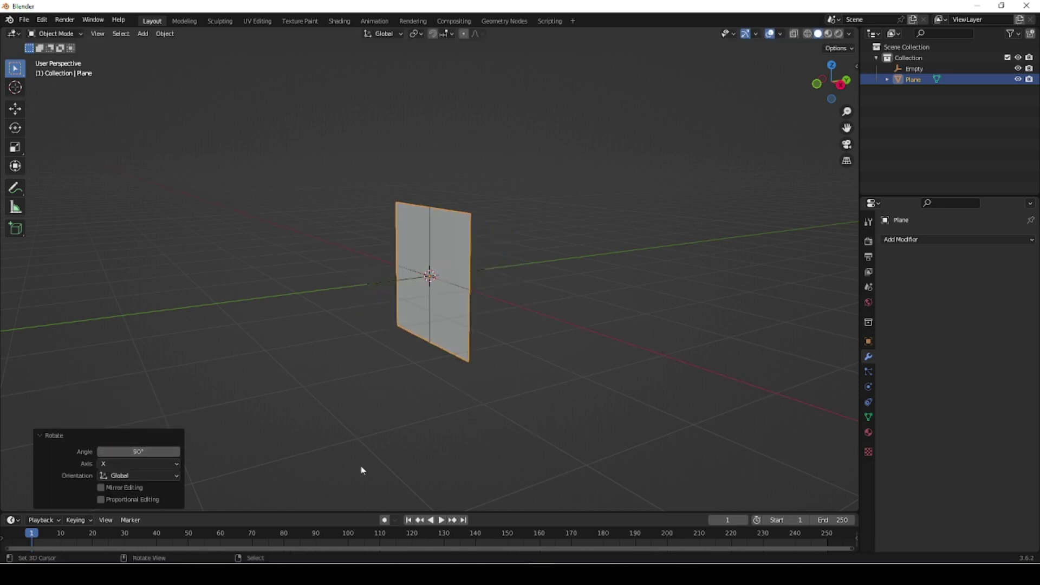
Move the upright plane about 2.3 m along X away from the empty.
key("g")
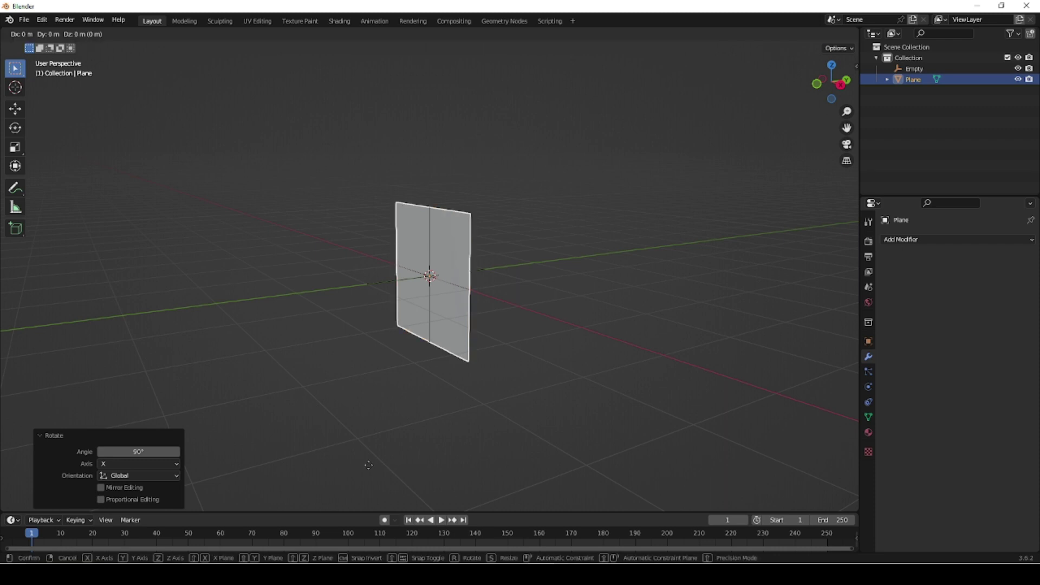
key("x")
left_click(541, 225)
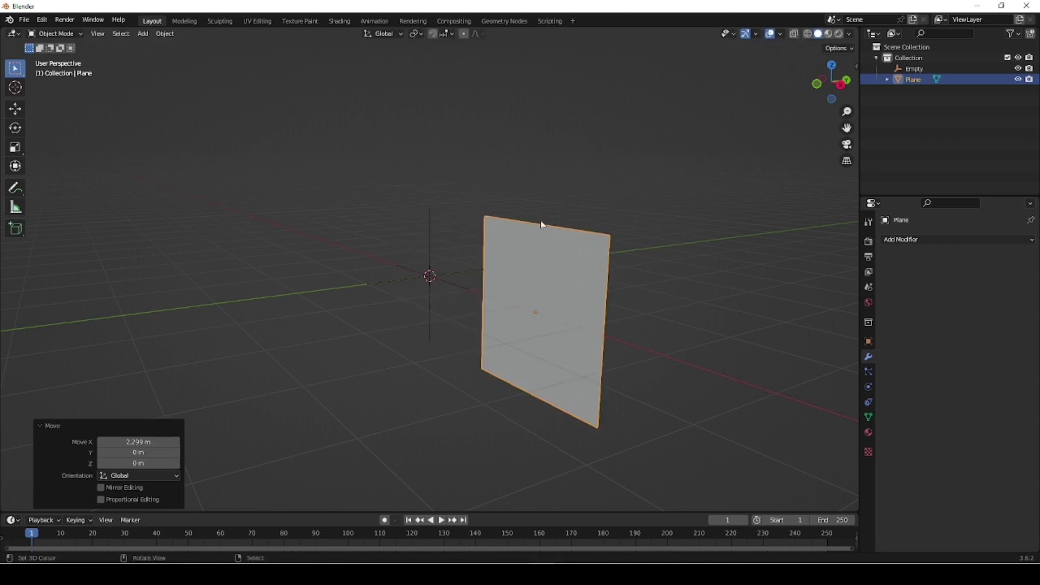
Add a Mirror modifier to the plane with the Empty as its mirror object.
left_click(932, 233)
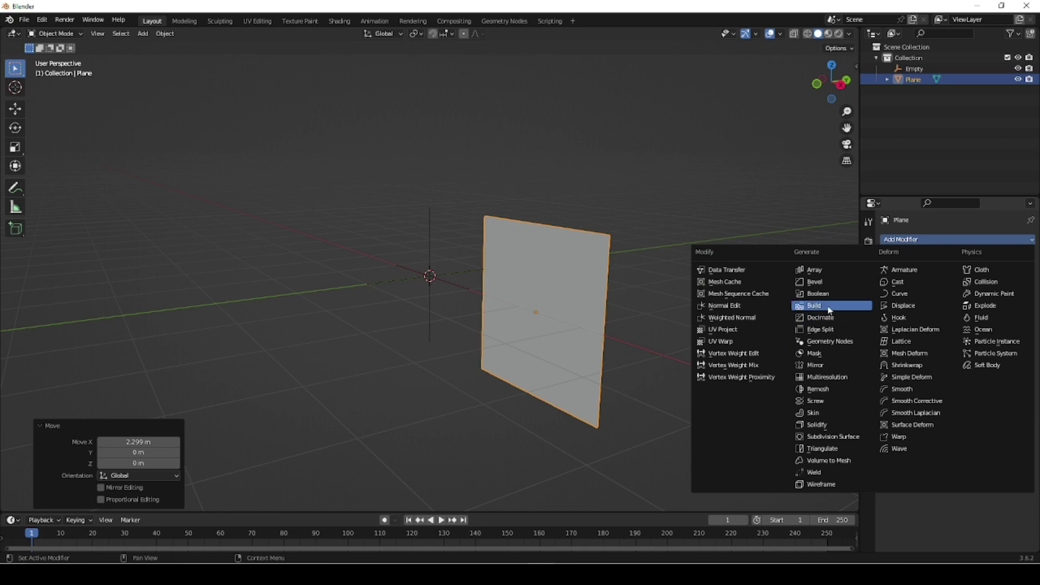
left_click(823, 367)
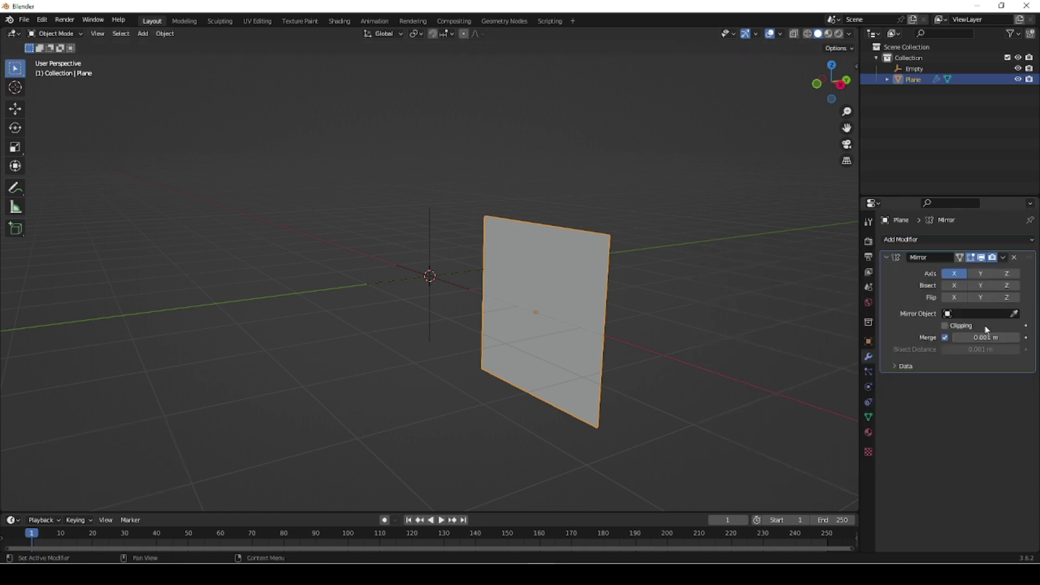
left_click(1015, 314)
left_click(916, 69)
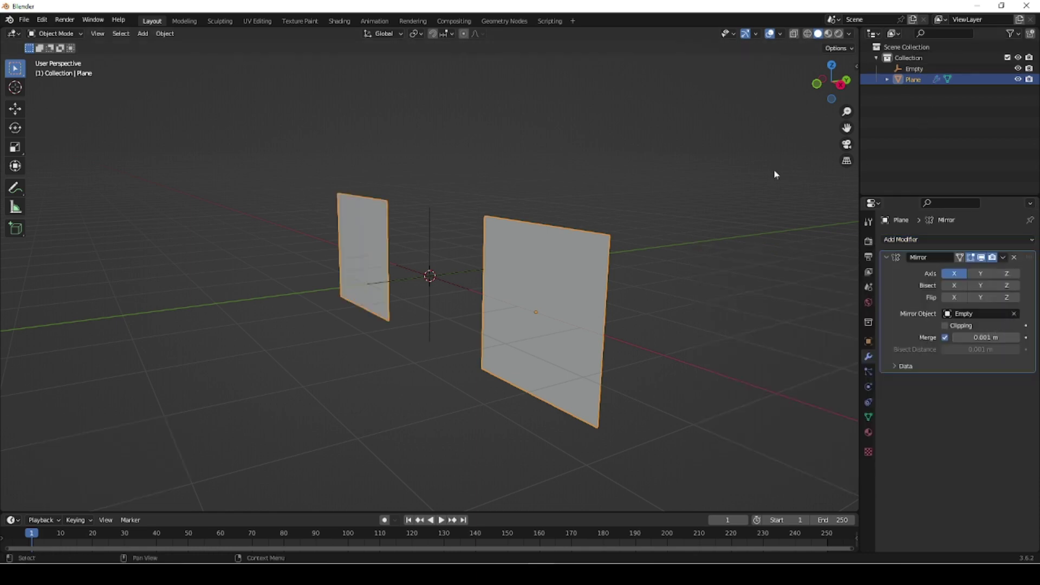
middle_click_drag(345, 374, 383, 369)
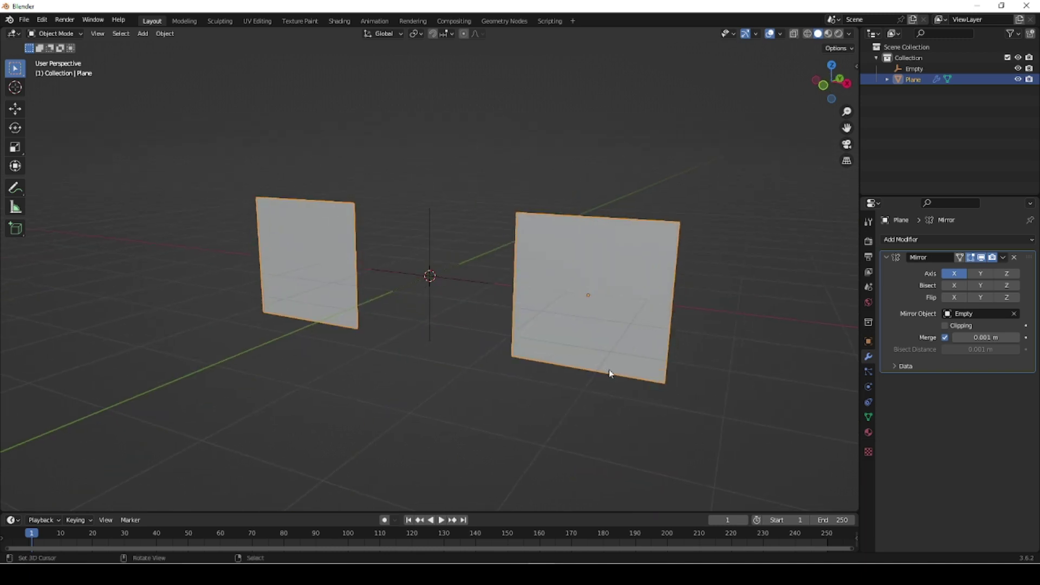
Scale the mirrored plane up uniformly by a factor of about 1.74.
key("s")
left_click(650, 413)
mouse_move(393, 416)
middle_mouse_down()
mouse_move(458, 423)
mouse_move(380, 419)
middle_mouse_up()
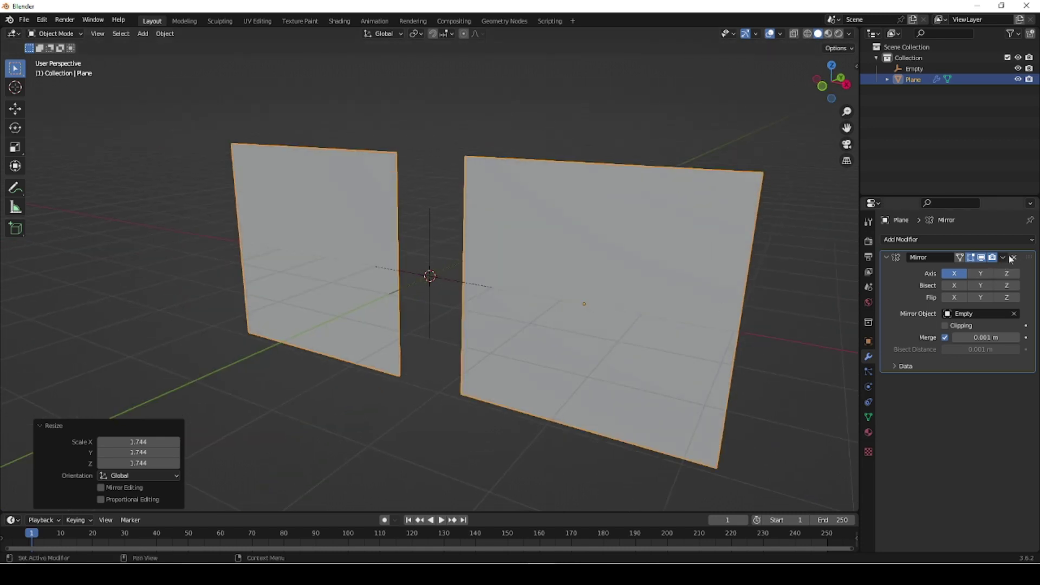
Try applying the plane's Mirror modifier and scaling the resulting mesh, and undo the modifier's application.
left_click(1003, 257)
left_click(970, 272)
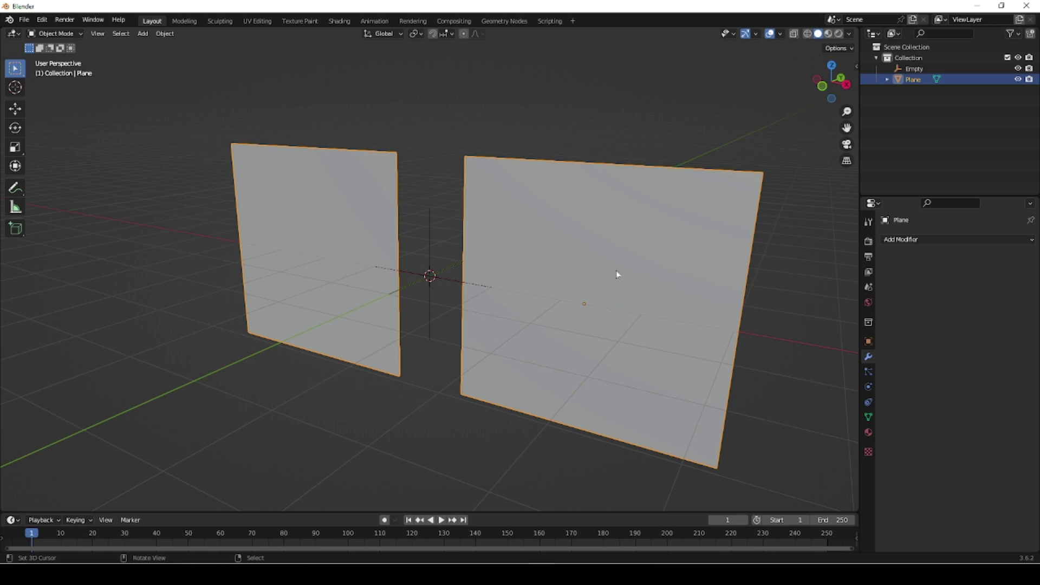
key("s")
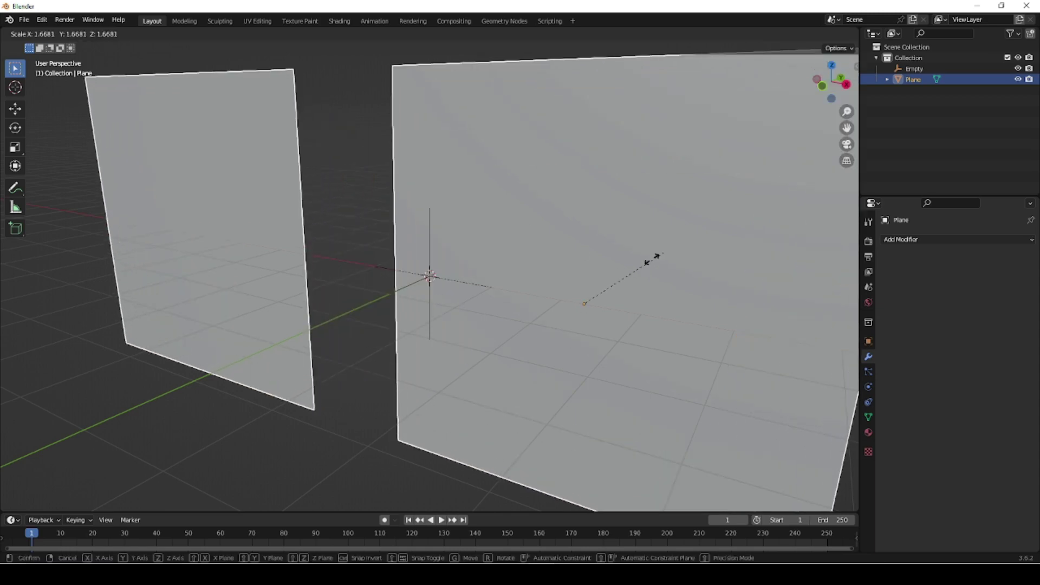
key("Escape")
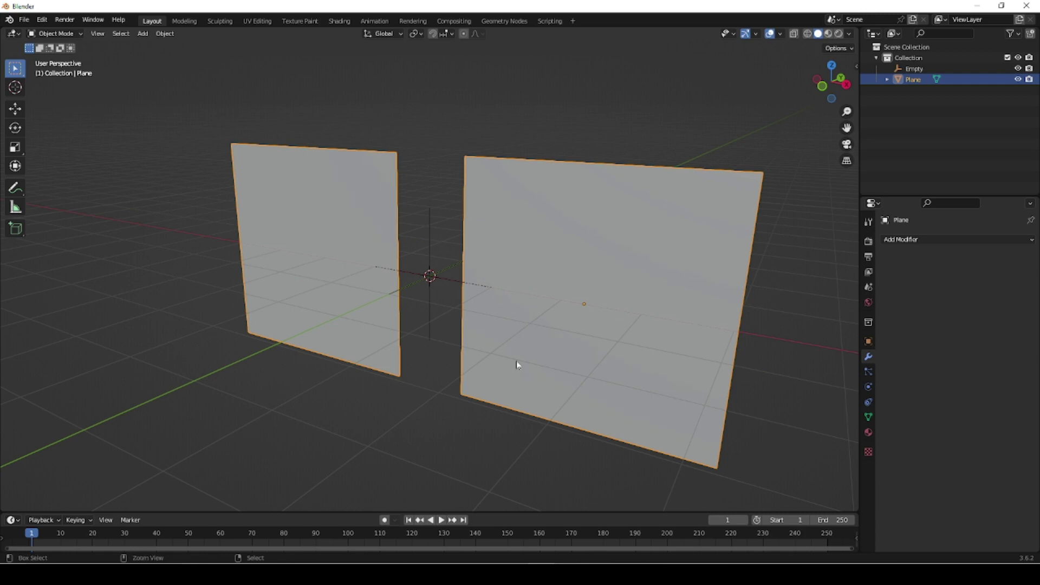
key("ctrl+z")
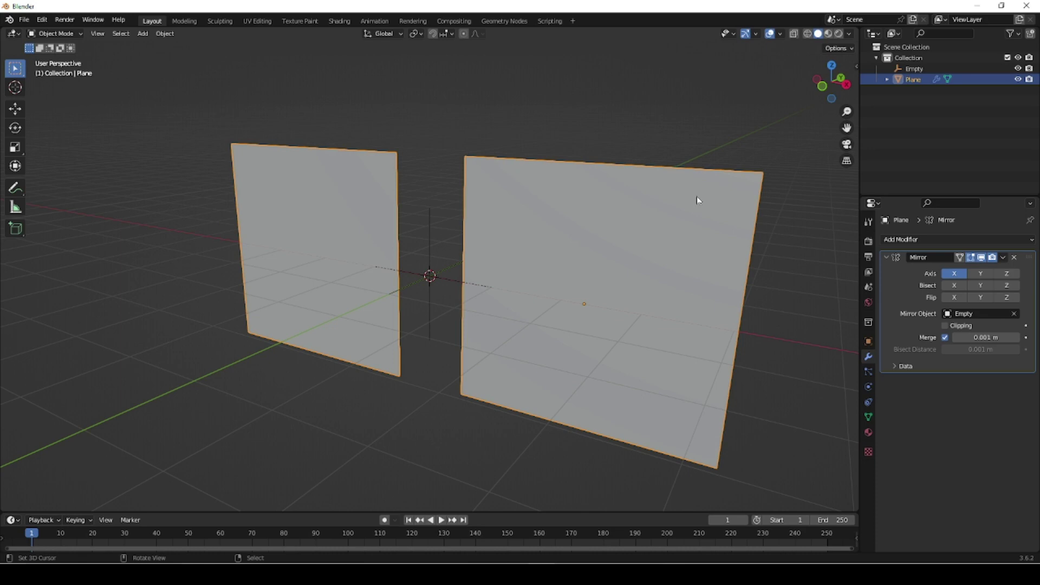
Create a new material on the plane and use an Image Texture for its Base Color.
middle_click_drag(339, 369, 363, 362)
scroll(363, 362, "down", 3)
middle_click_drag(417, 399, 404, 383)
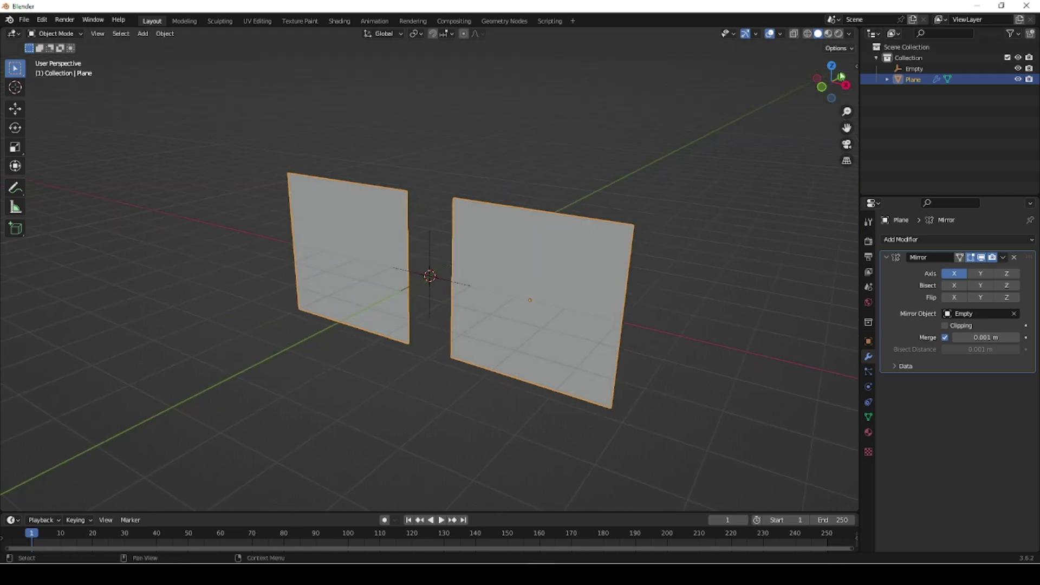
left_click(869, 432)
left_click(962, 287)
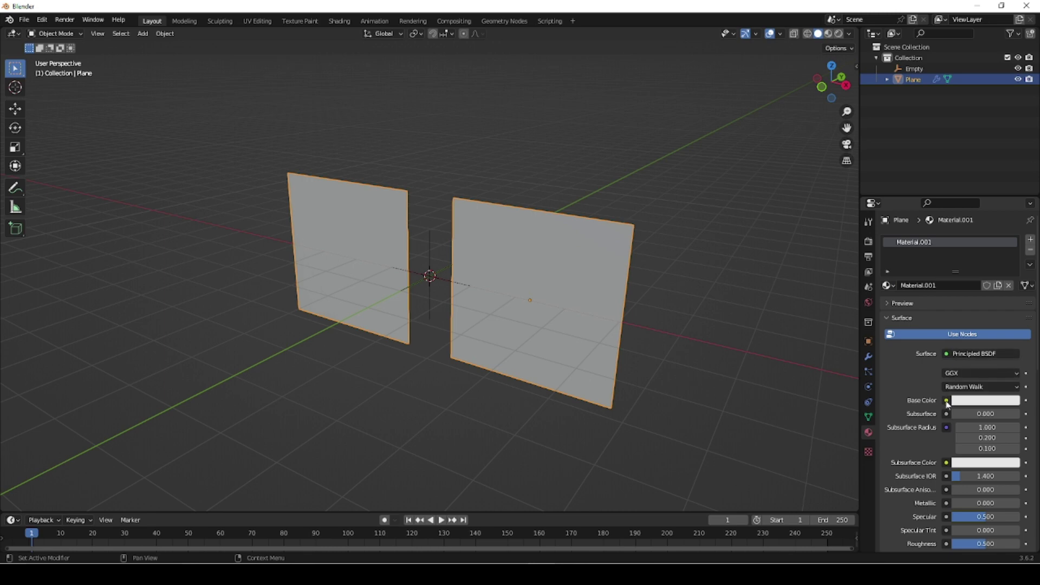
left_click(945, 354)
left_click(703, 304)
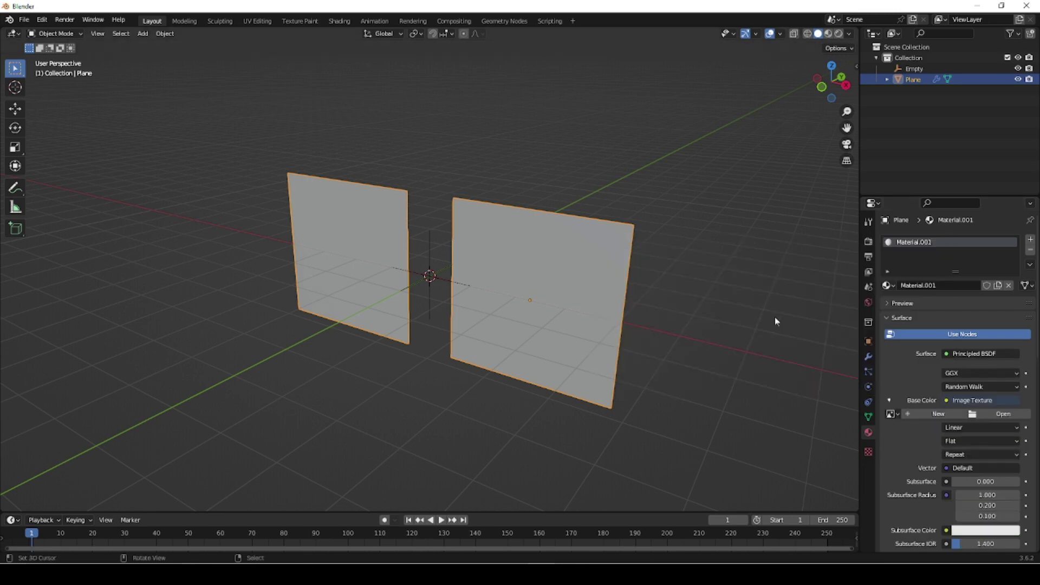
Load the dog photo from the Downloads folder as the plane's Base Color image texture.
left_click(1001, 414)
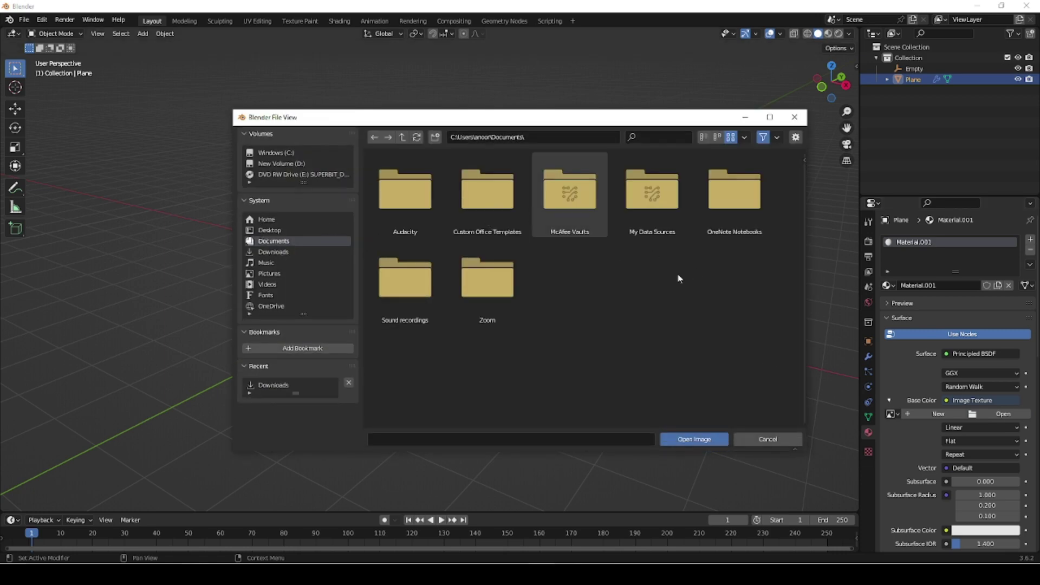
scroll(639, 243, "down", 5)
scroll(639, 247, "down", 10)
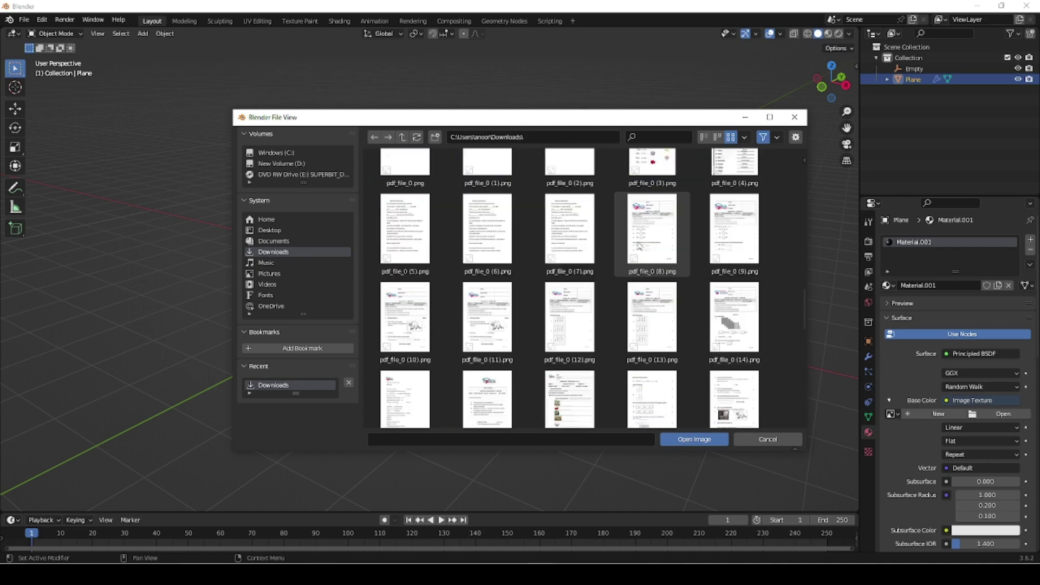
scroll(639, 247, "down", 10)
left_click(406, 374)
left_click(698, 439)
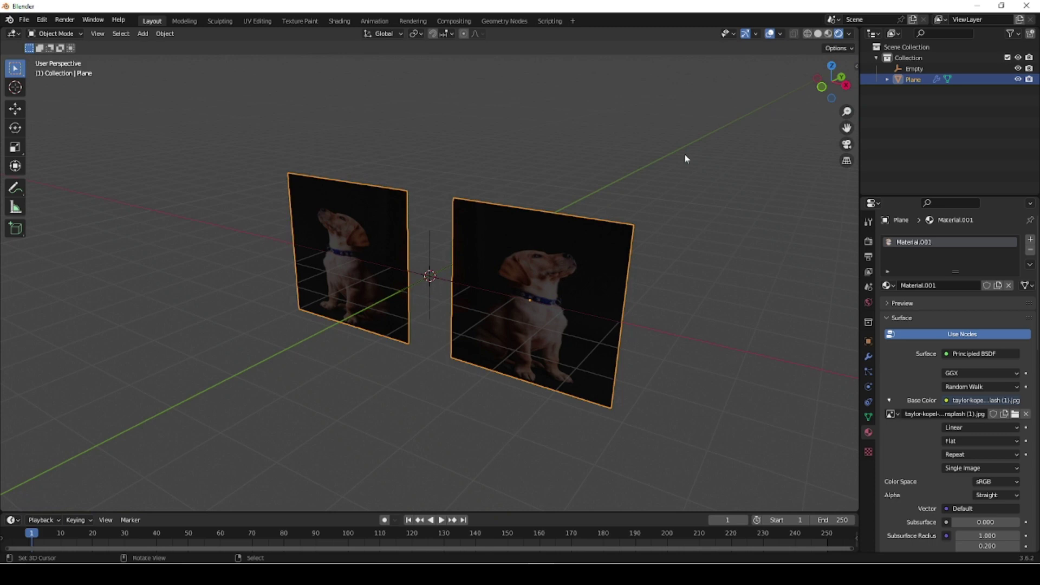
Turn off Scene World lighting in the rendered viewport shading and hide the floor grid overlay.
left_click(849, 34)
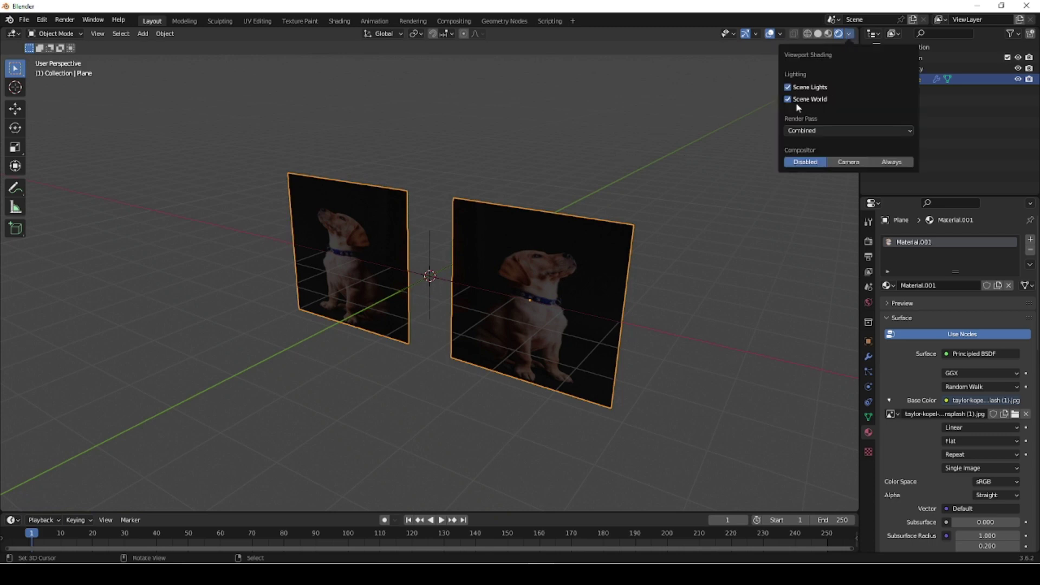
left_click(789, 100)
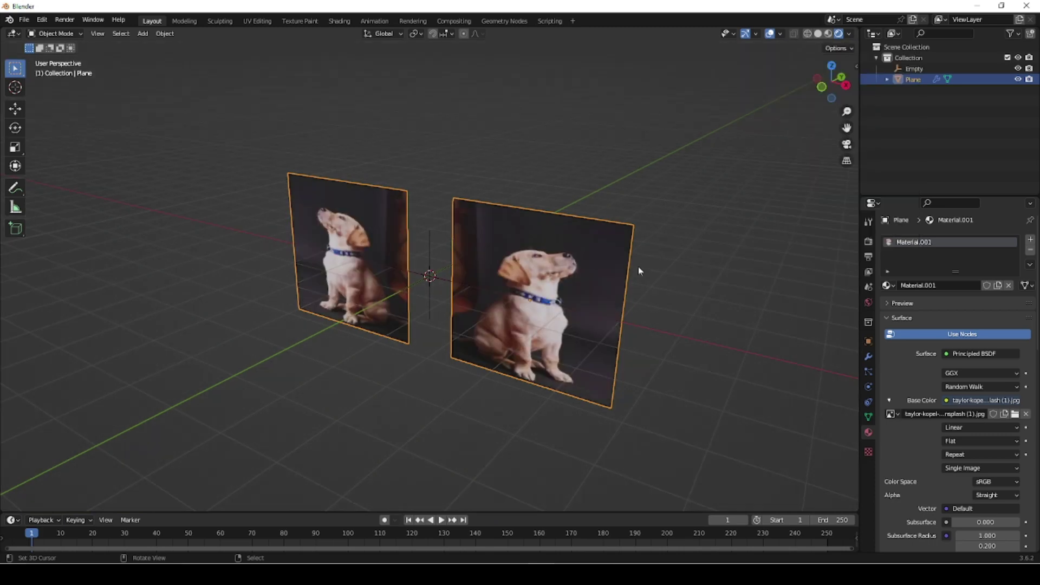
left_click(780, 34)
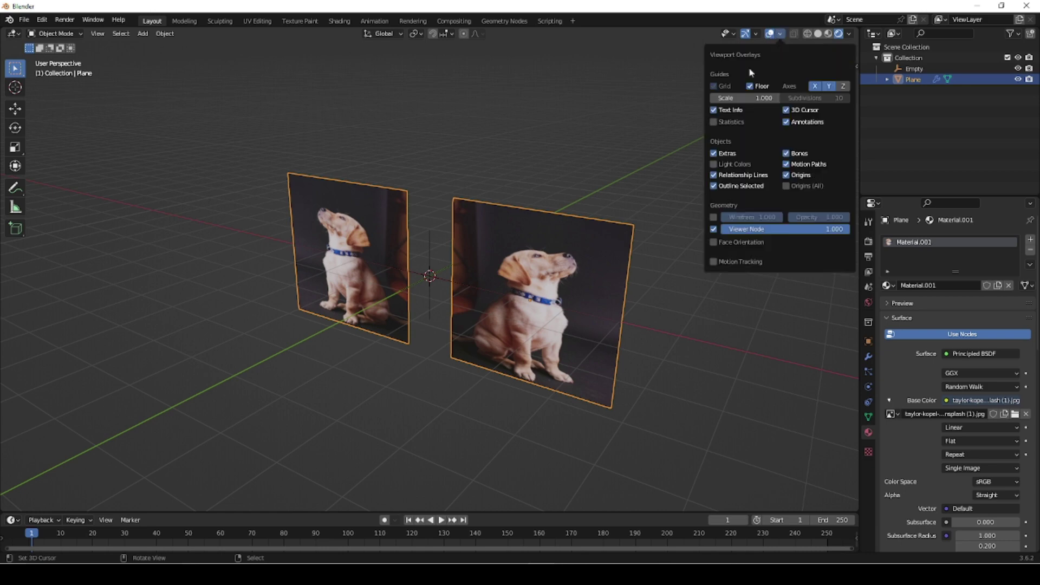
left_click(750, 86)
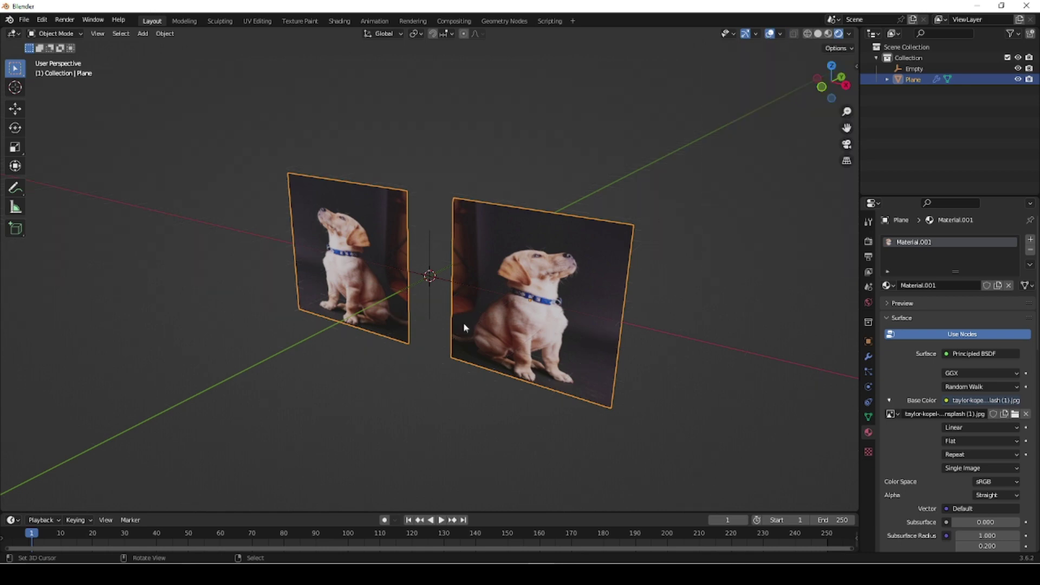
Split the 3D viewport into two side-by-side areas in front view and make the new area a UV Editor.
key("KP_1")
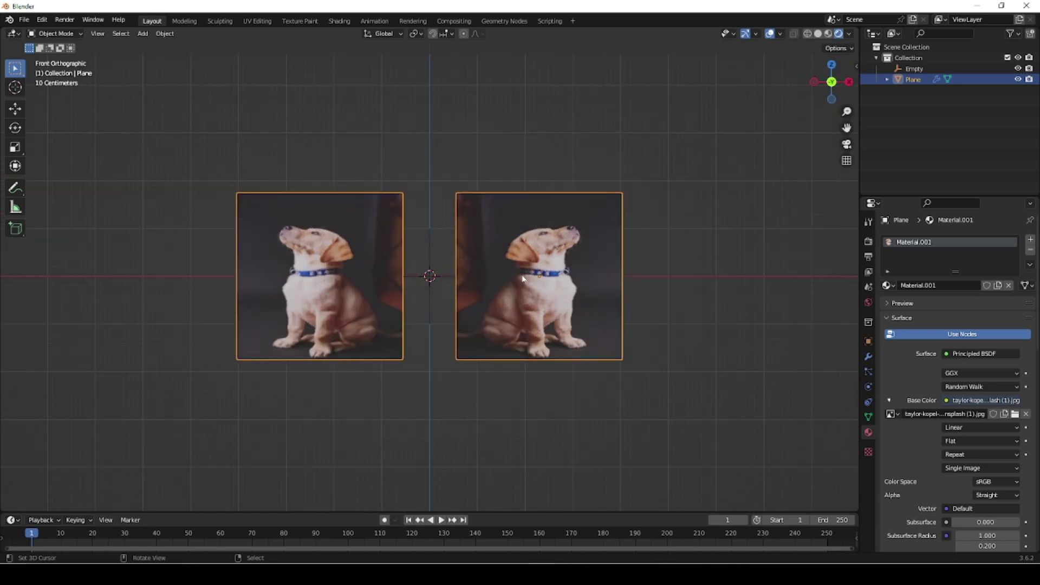
left_click_drag(856, 31, 448, 42)
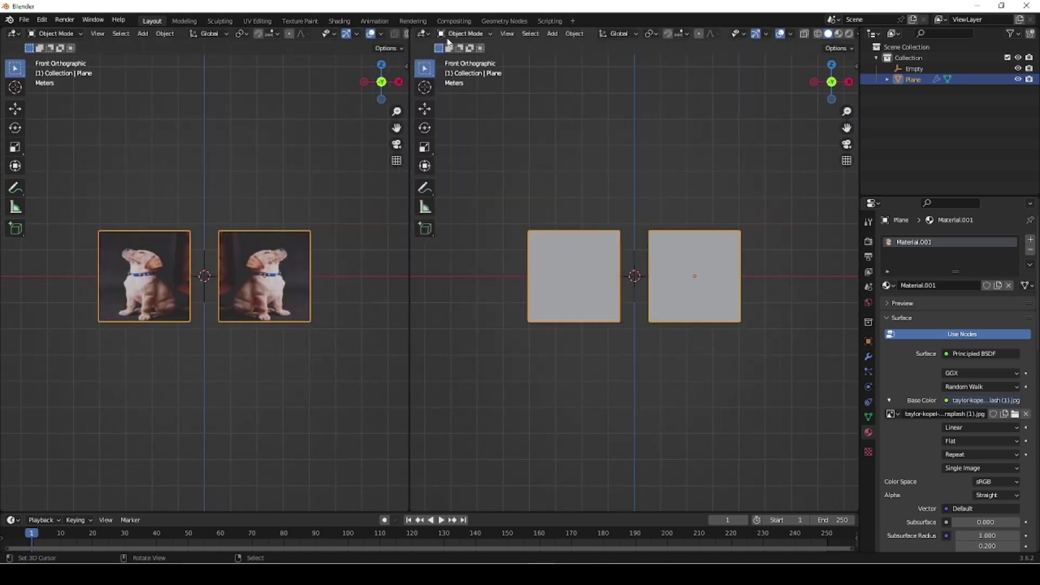
left_click(423, 33)
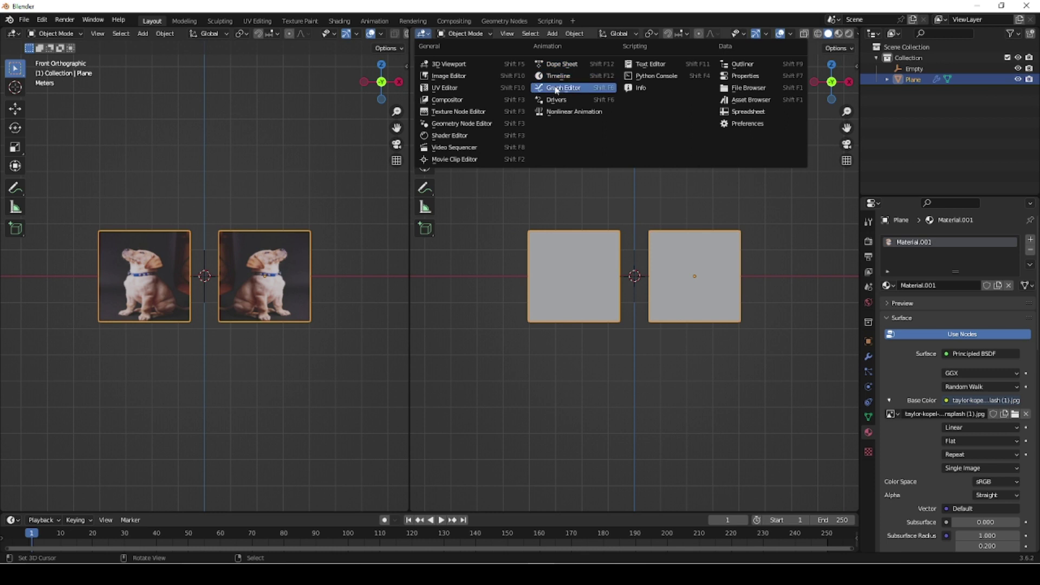
left_click(454, 90)
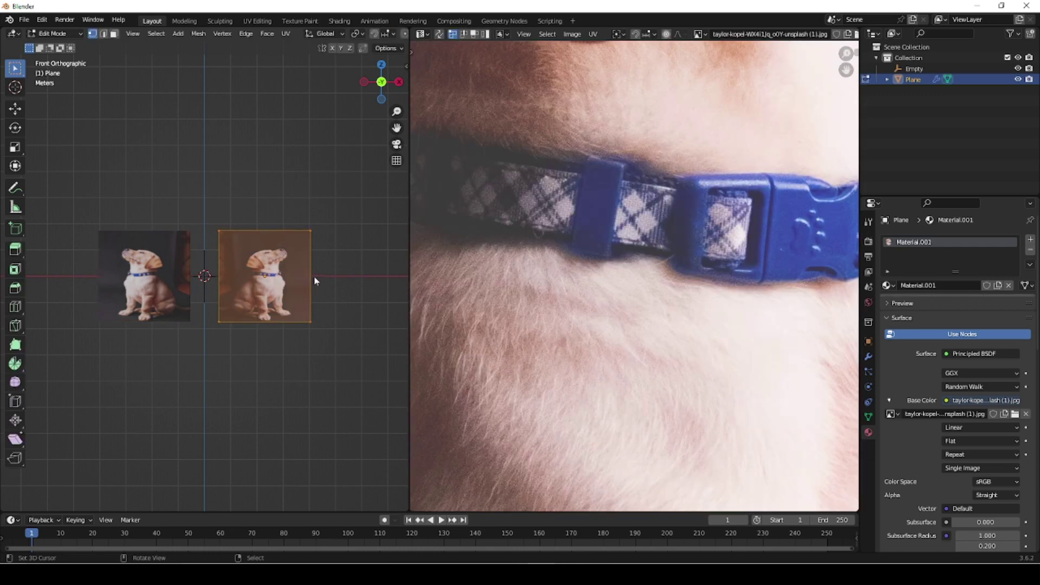
scroll(581, 271, "down", 15)
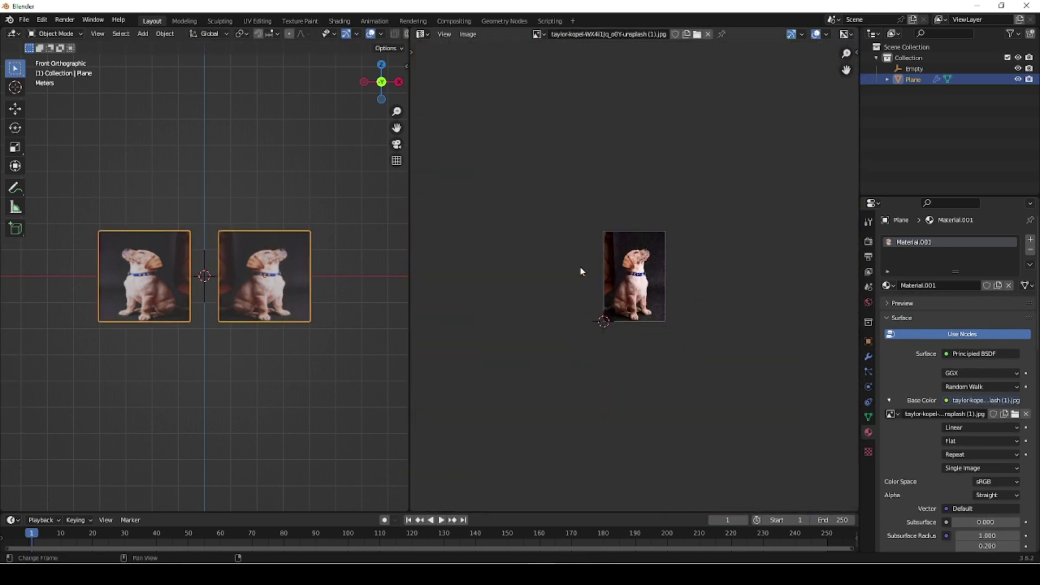
scroll(581, 271, "up", 3)
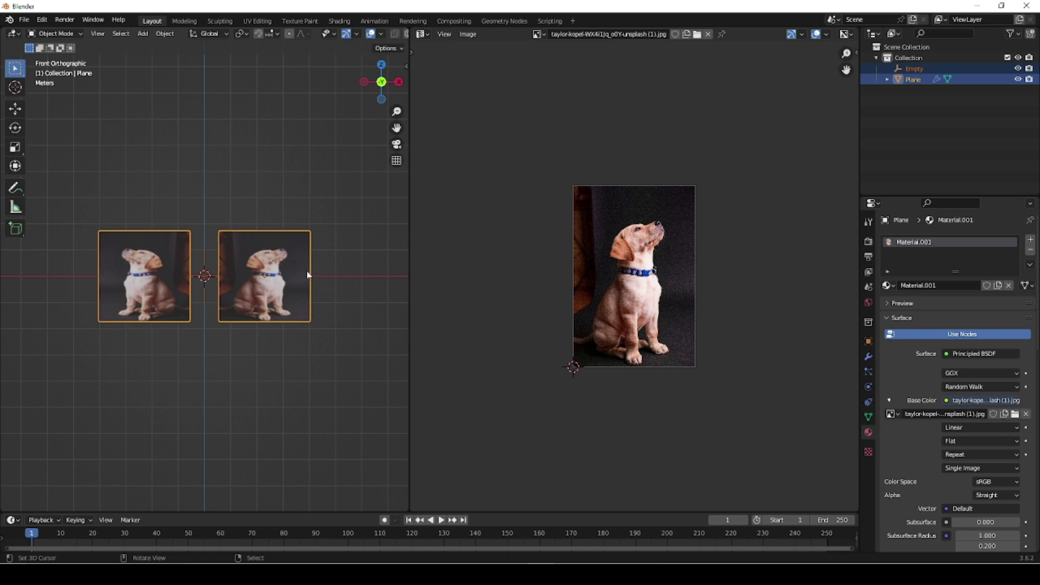
Select the plane's whole mesh in Edit Mode and unwrap its UVs with the standard Unwrap.
left_click(337, 255)
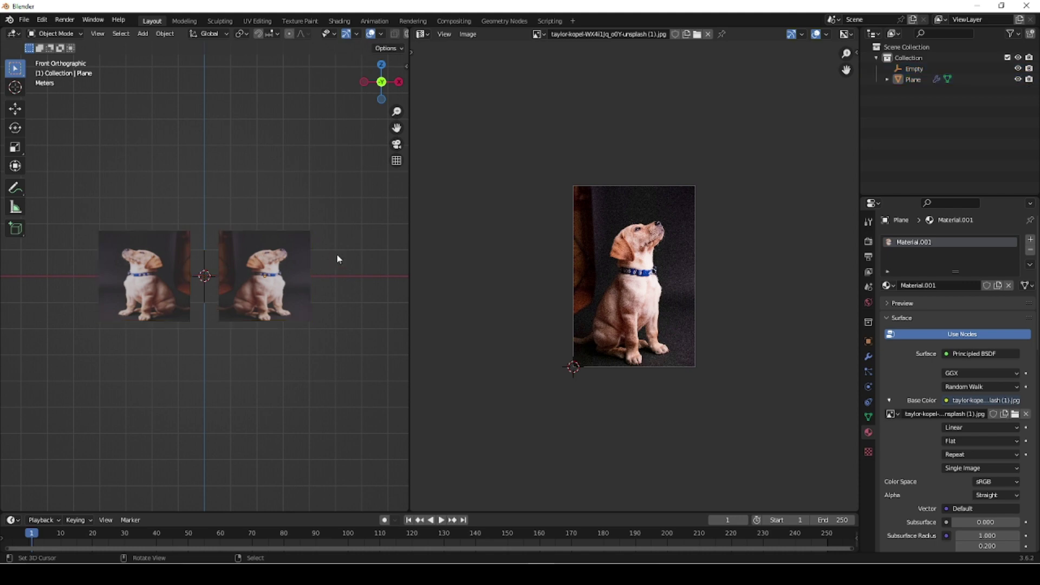
left_click(294, 267)
key("Tab")
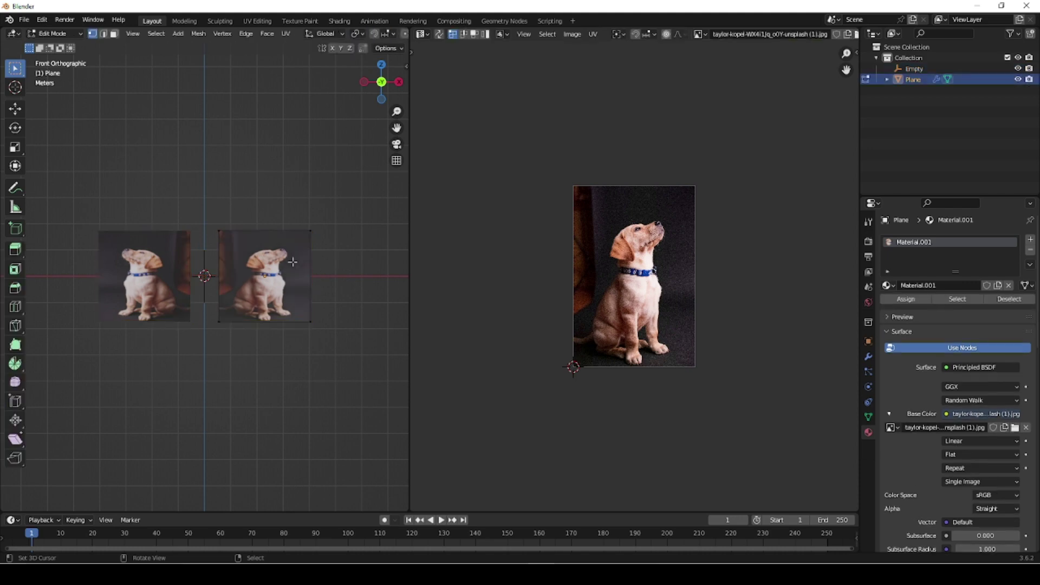
key("a")
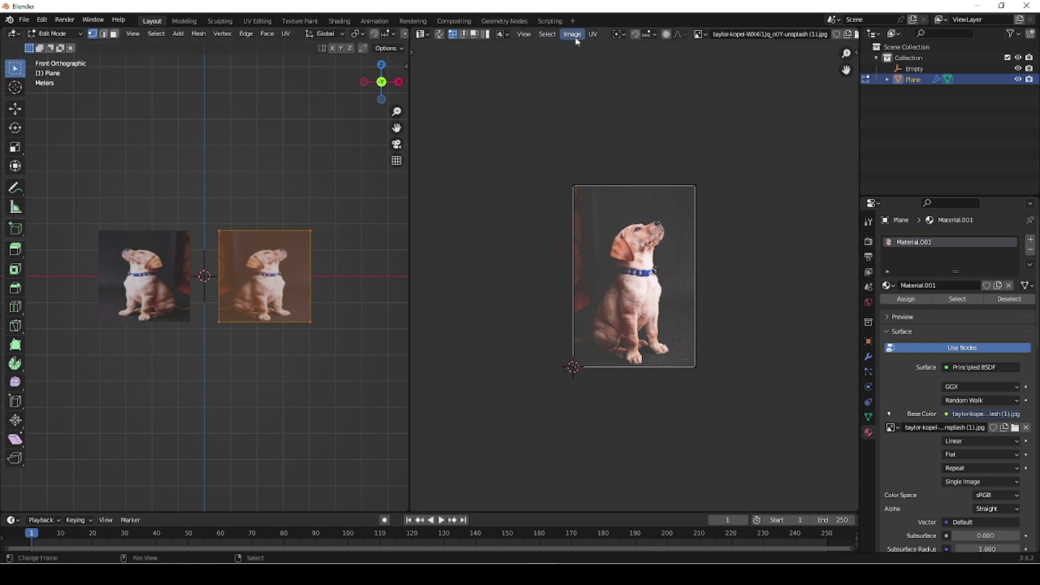
left_click(593, 33)
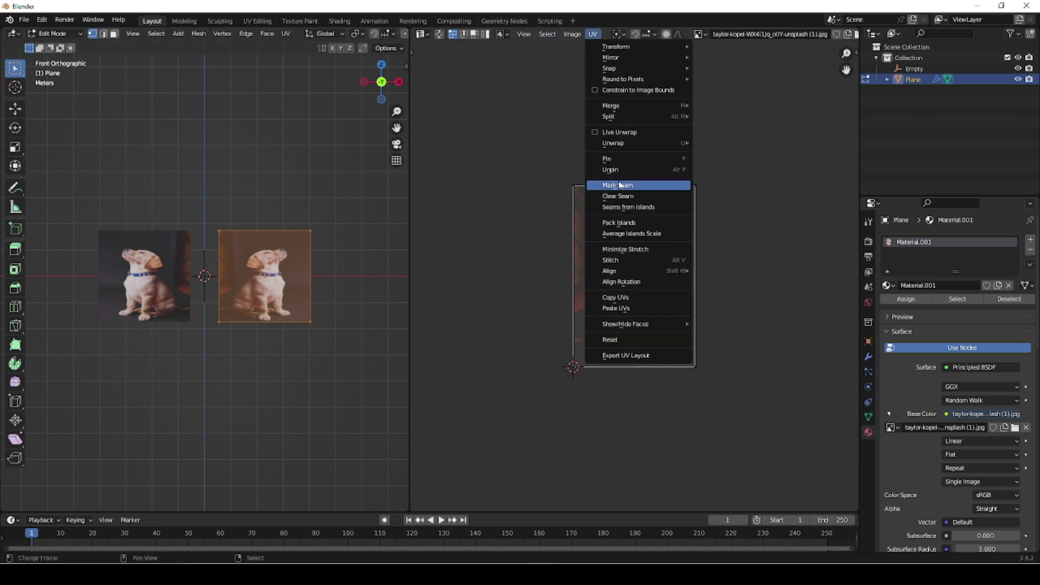
mouse_move(639, 147)
left_click(727, 144)
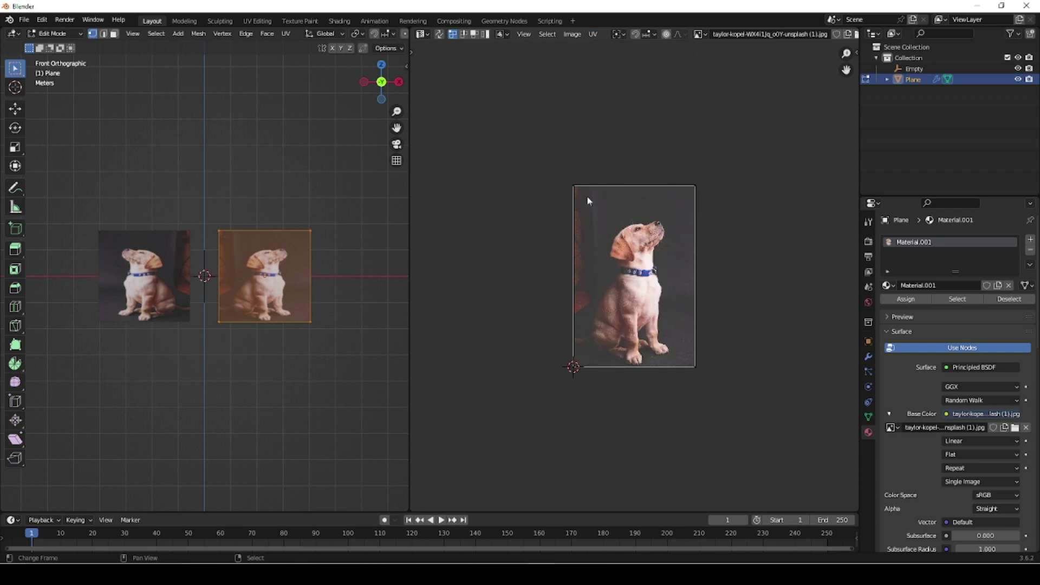
key("a")
left_click(593, 34)
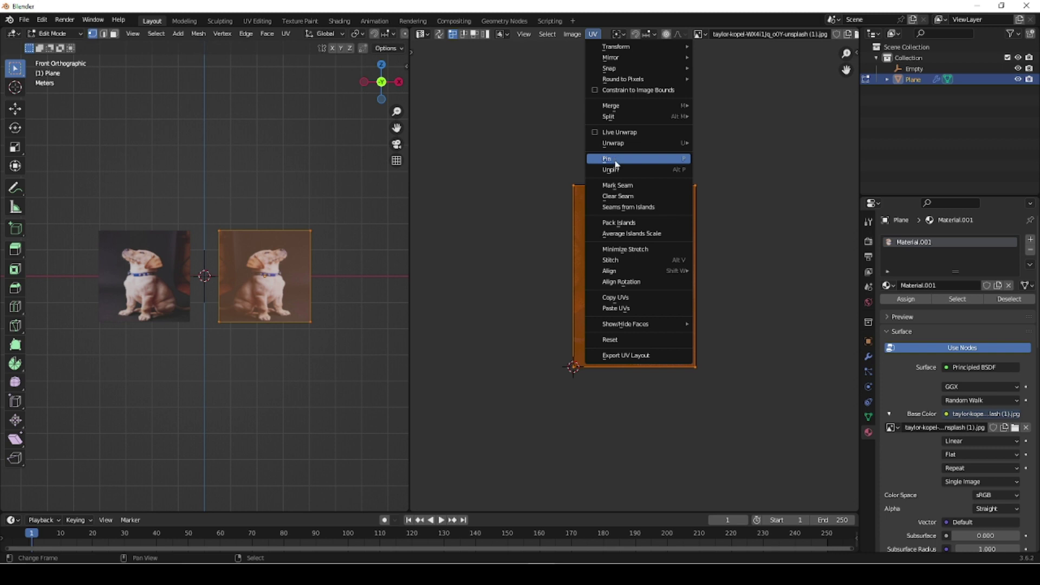
mouse_move(640, 144)
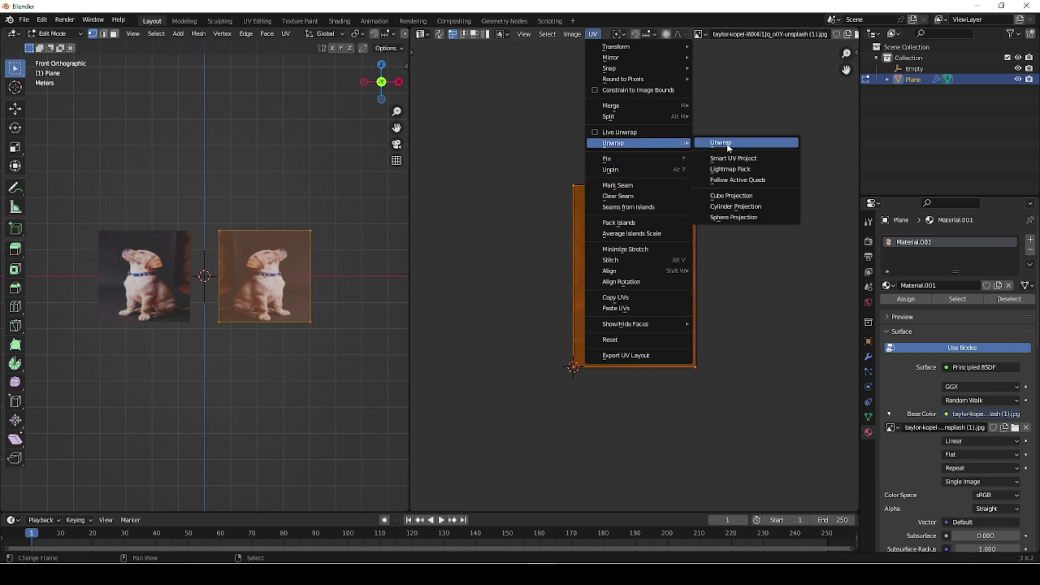
left_click(727, 143)
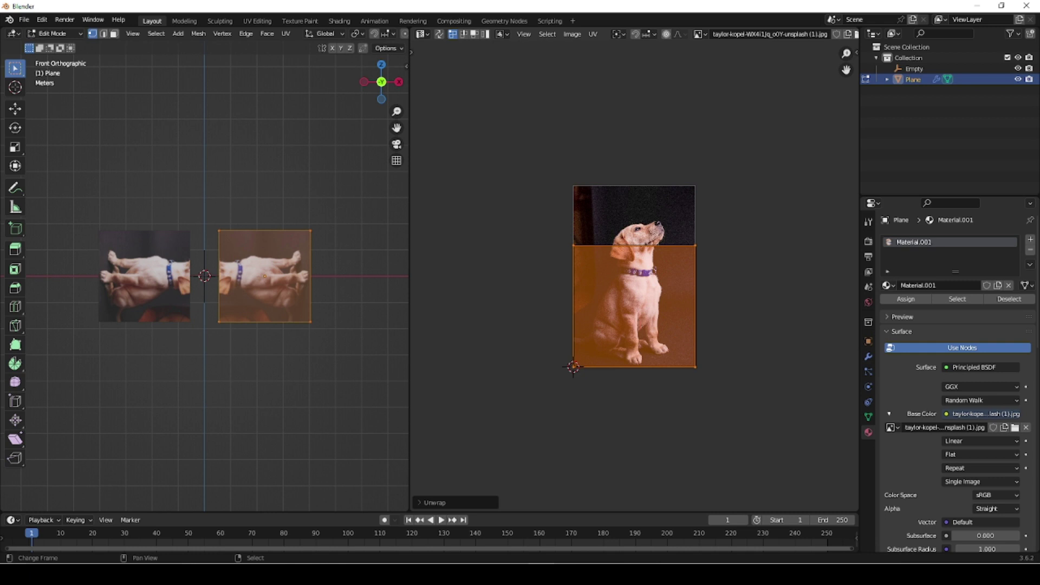
Scale the plane's UV island up uniformly so it extends past the sides of the dog image.
key("s")
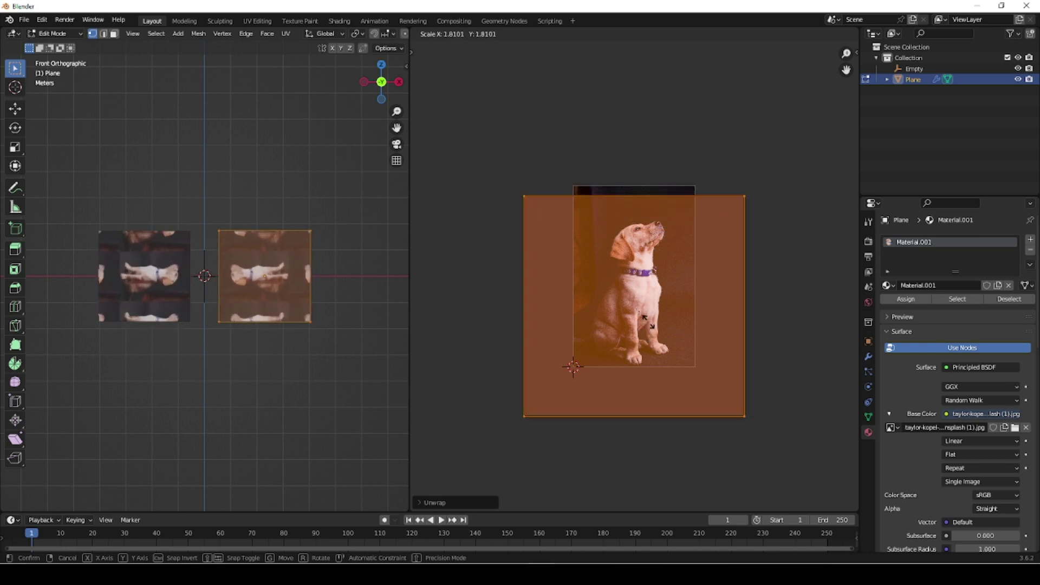
left_click(645, 320)
scroll(673, 318, "up", 5)
scroll(673, 318, "down", 5)
Align the UV island's upper edge along Y and its right edge along X with the dog image's borders.
left_click_drag(517, 197, 762, 256)
key("g")
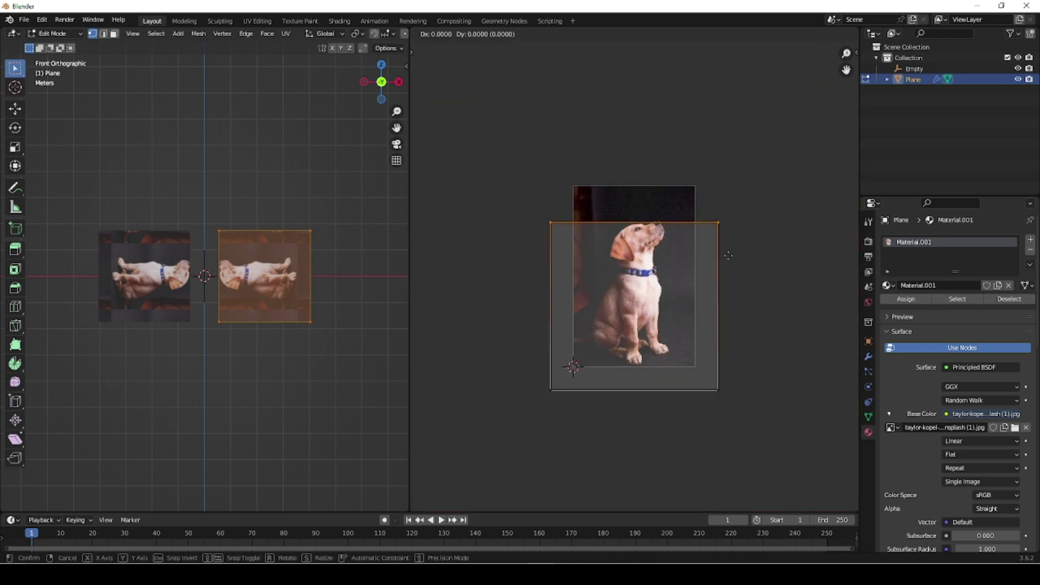
key("y")
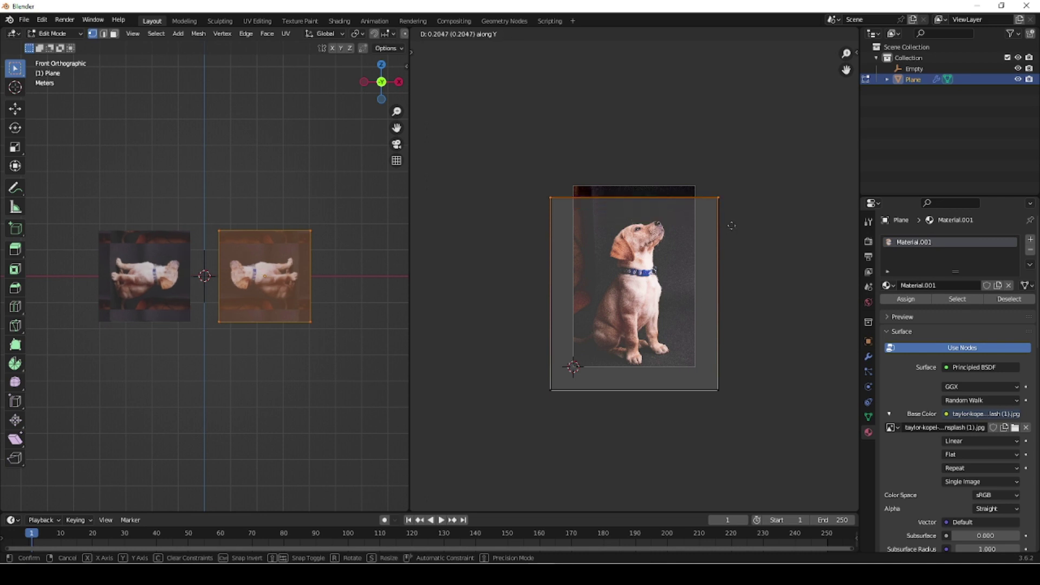
left_click(734, 217)
left_click_drag(695, 137, 753, 430)
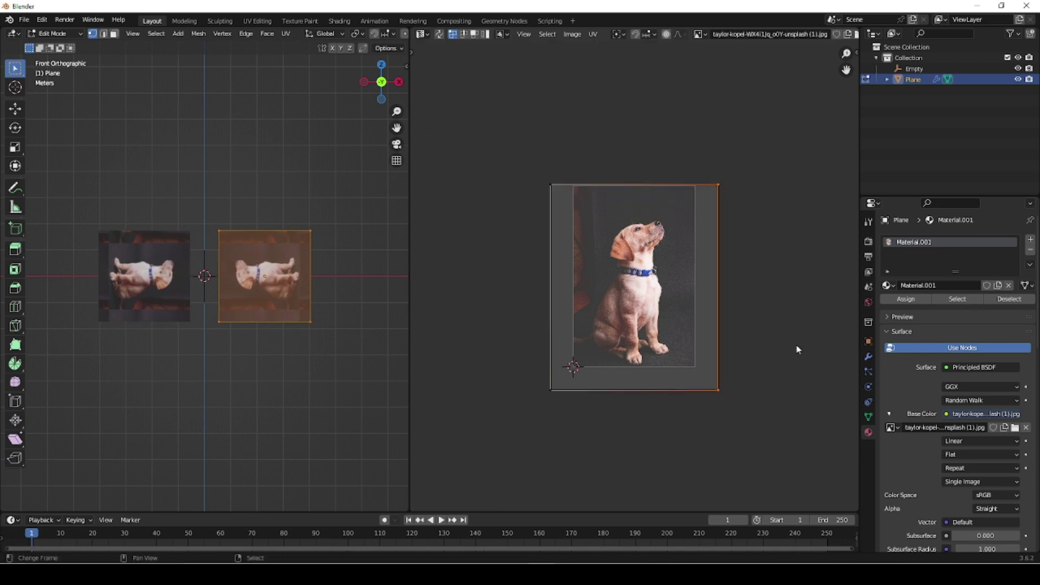
key("g")
key("x")
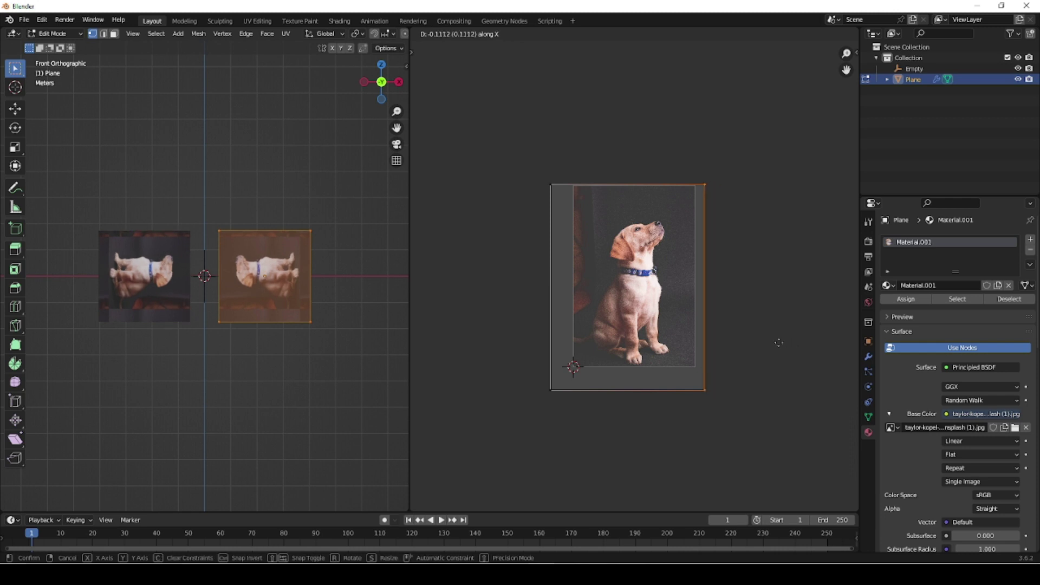
left_click(773, 343)
Move the UV island's lower edge about 0.196 along Y and its left edge about 0.18 along X onto the image borders.
left_click_drag(521, 372, 721, 414)
key("g")
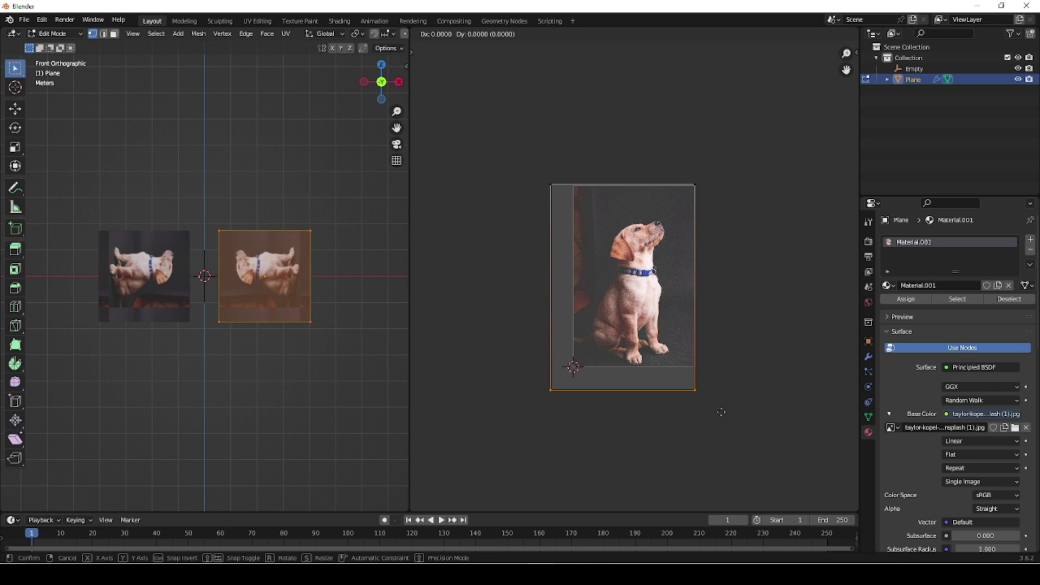
key("y")
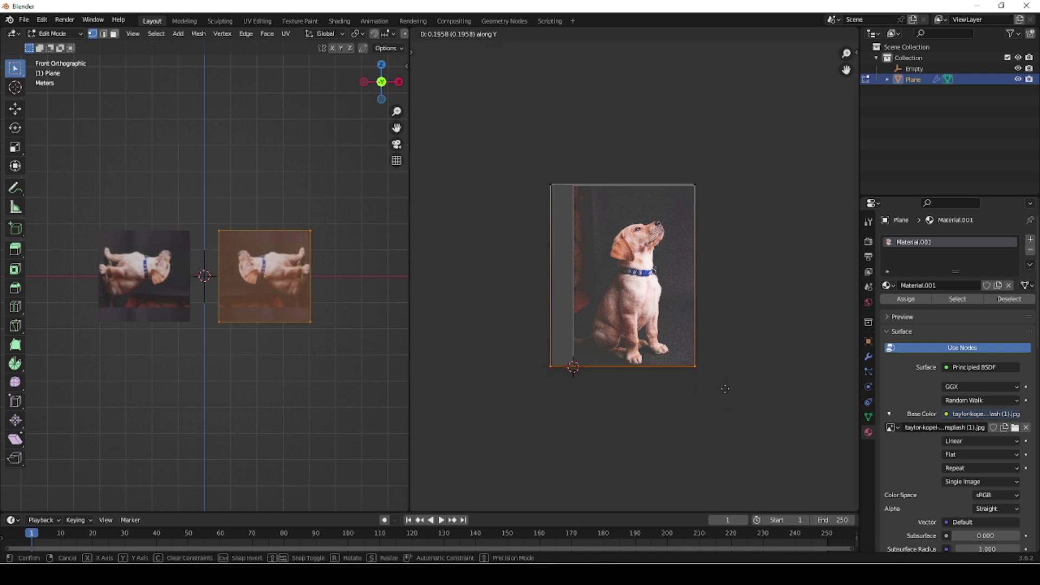
left_click(725, 389)
left_click_drag(517, 145, 580, 426)
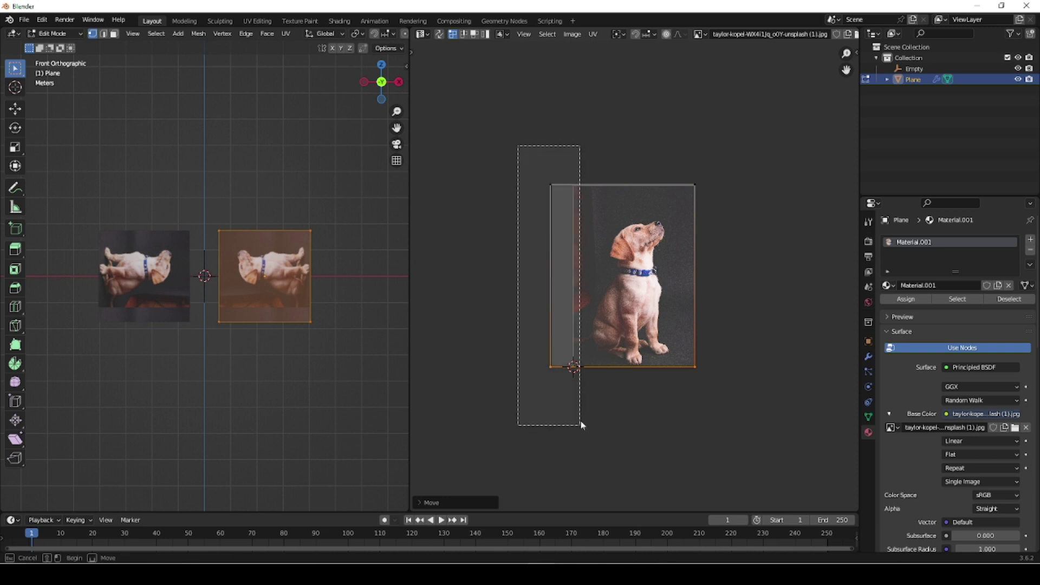
key("g")
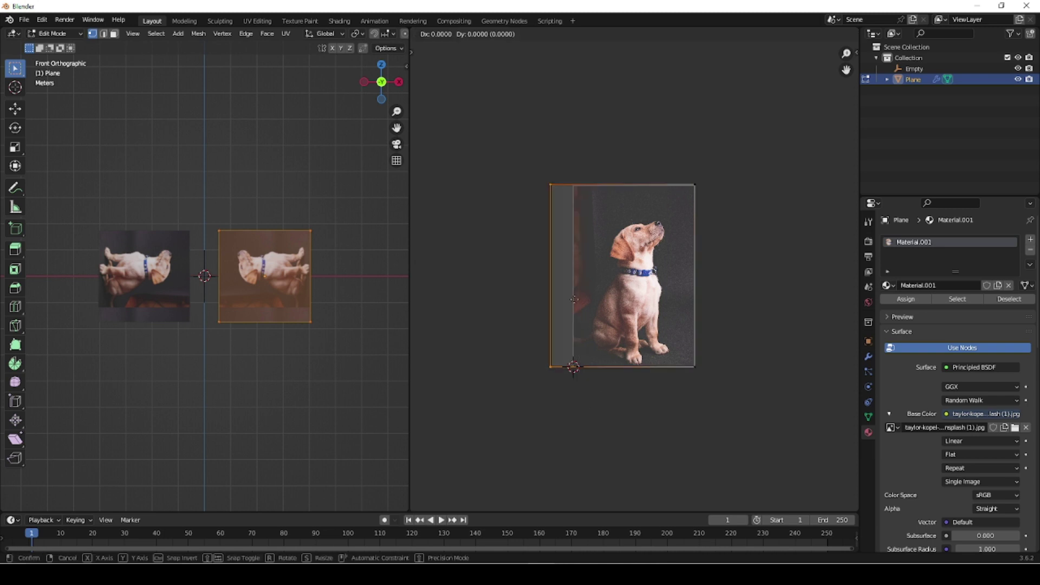
key("x")
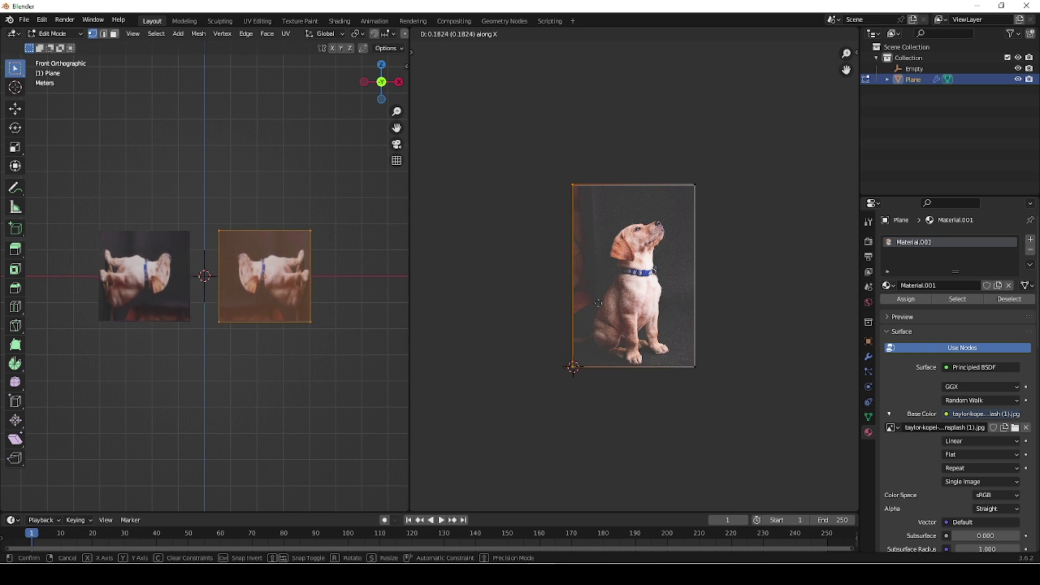
left_click(597, 303)
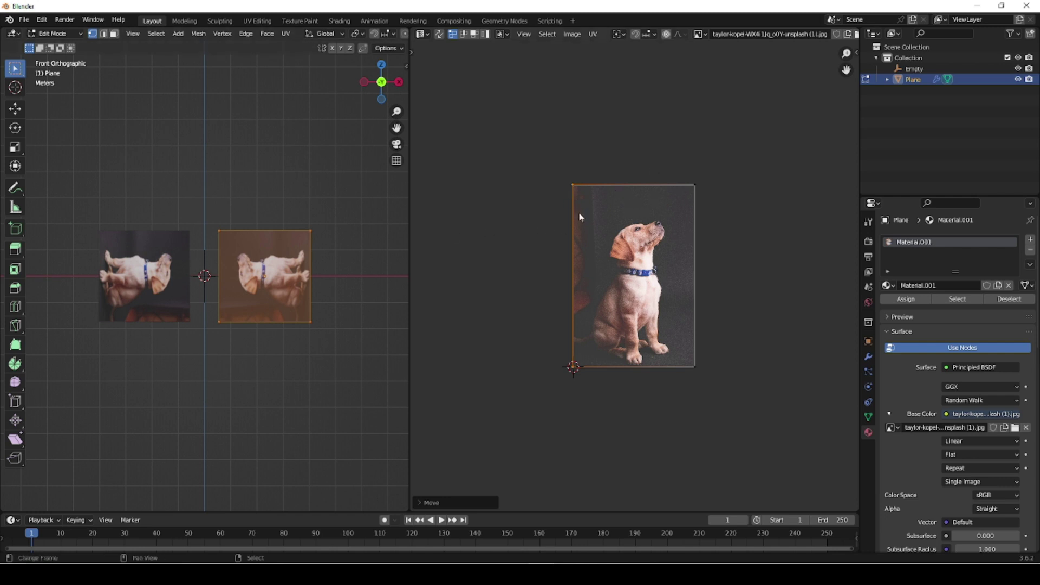
Rotate the plane's entire UV island by exactly -90° in the UV Editor.
key("a")
key("r")
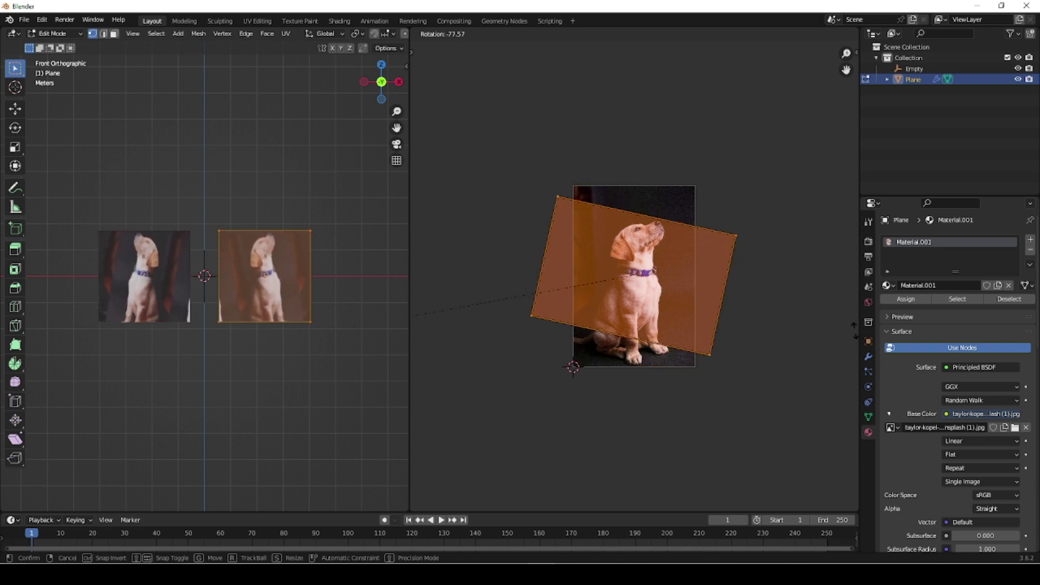
left_click(856, 362)
left_click(425, 503)
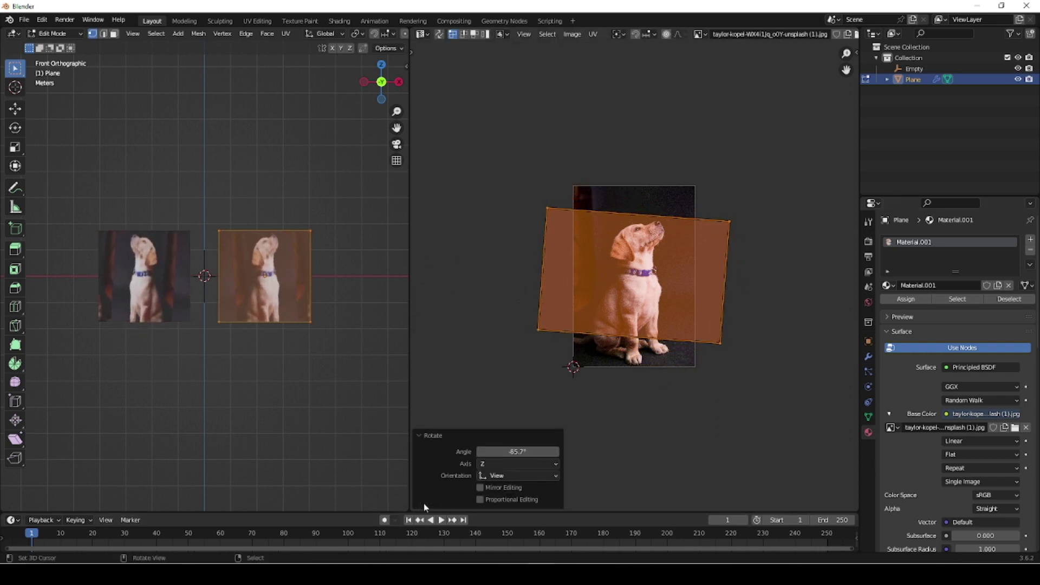
double_click(501, 452)
type("-90")
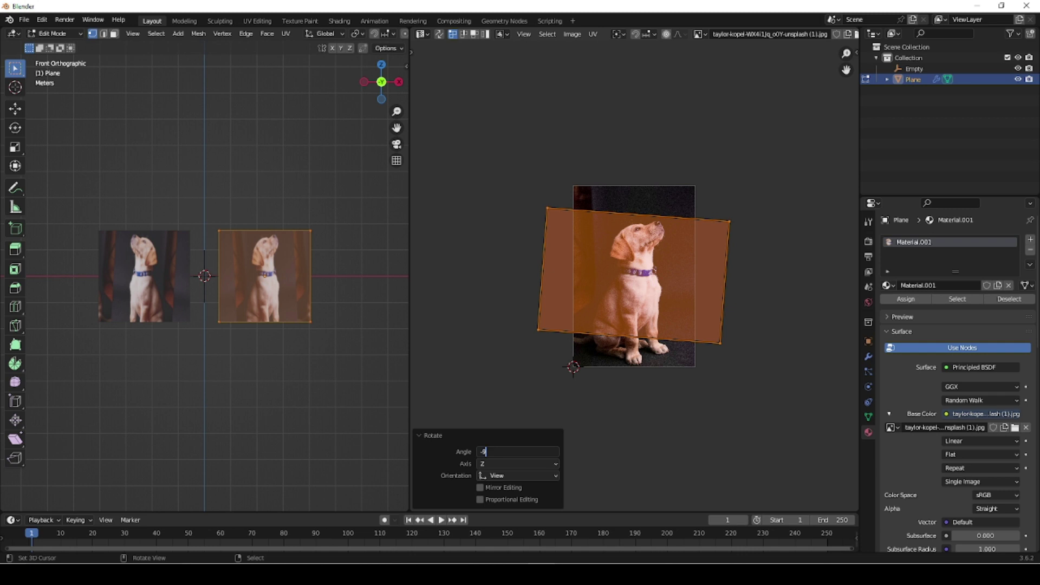
key("Return")
Move the rotated UV island's upper edge along Y and its right edge about -0.245 along X onto the dog image's borders.
left_click_drag(509, 180, 755, 246)
key("g")
key("y")
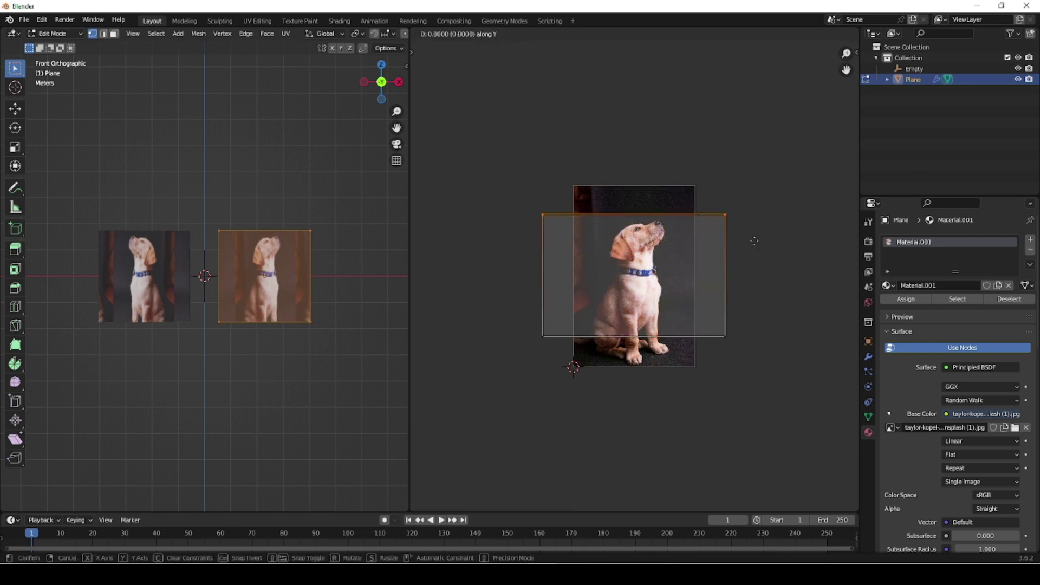
left_click(755, 206)
left_click_drag(708, 151, 744, 383)
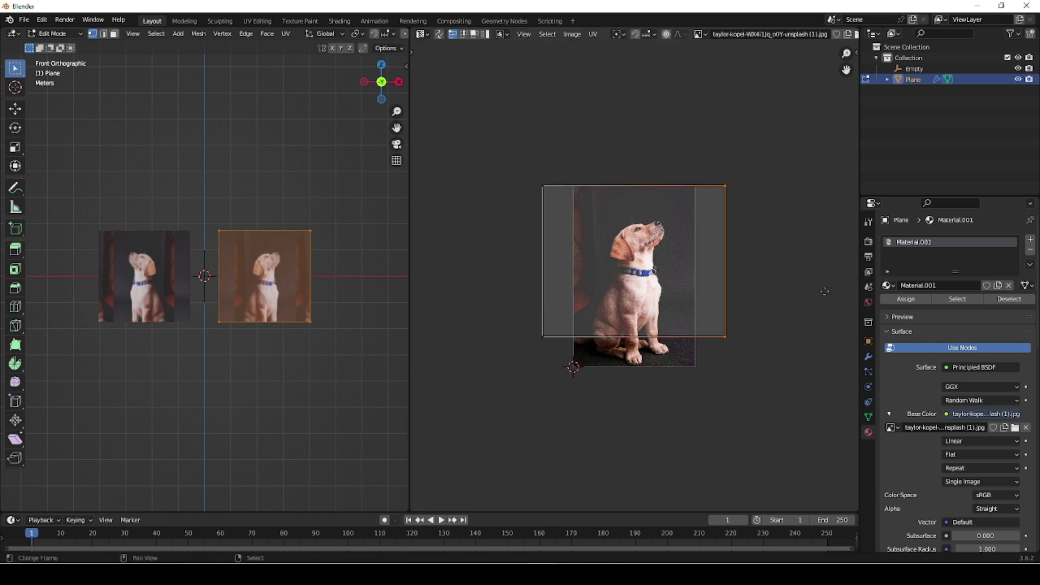
key("g")
key("x")
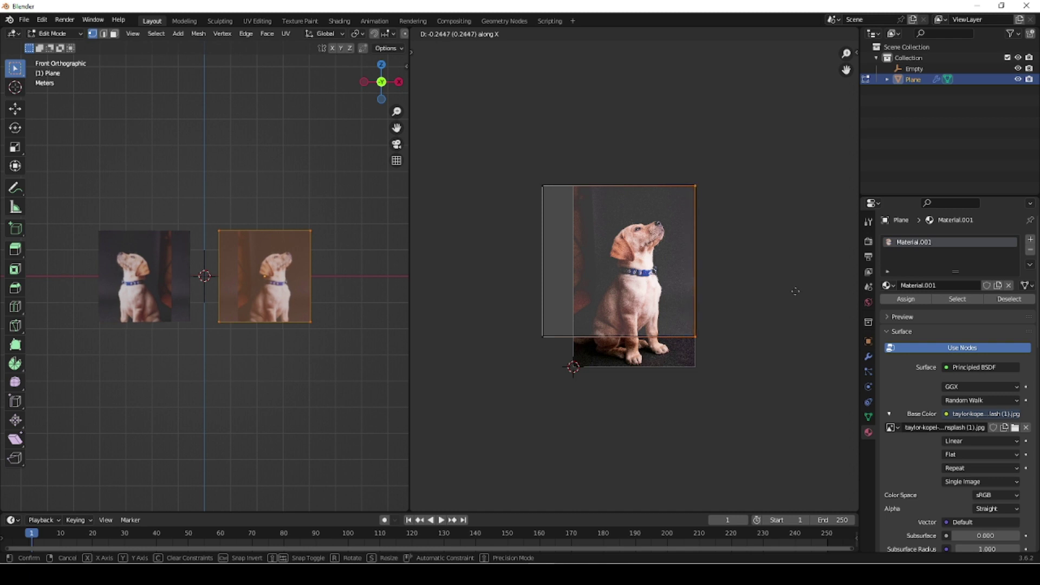
left_click(795, 291)
Move the UV island's lower edge down along Y and its left edge about 0.254 along X to match the image borders.
left_click_drag(530, 317, 735, 352)
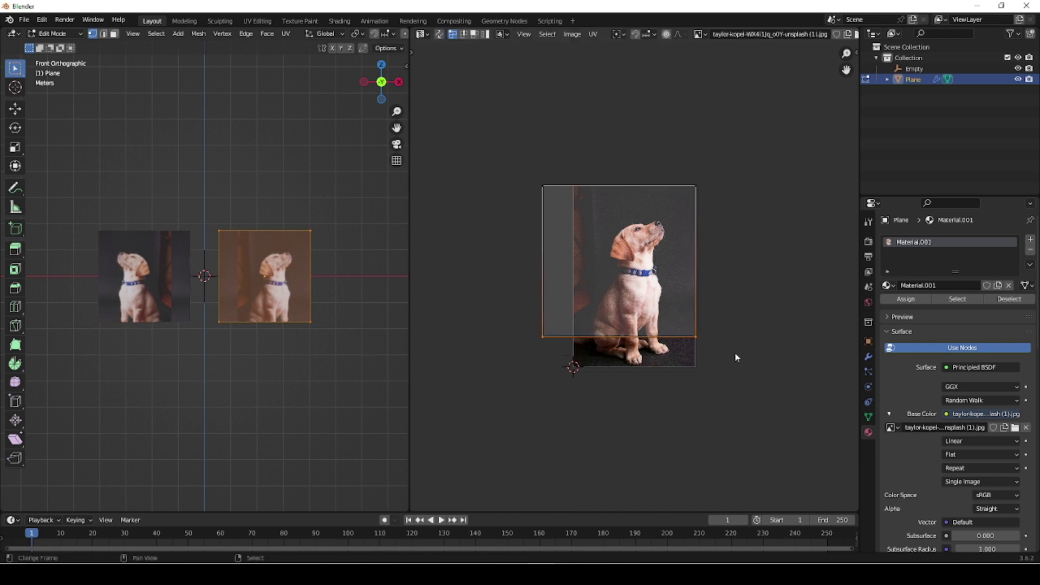
key("g")
key("y")
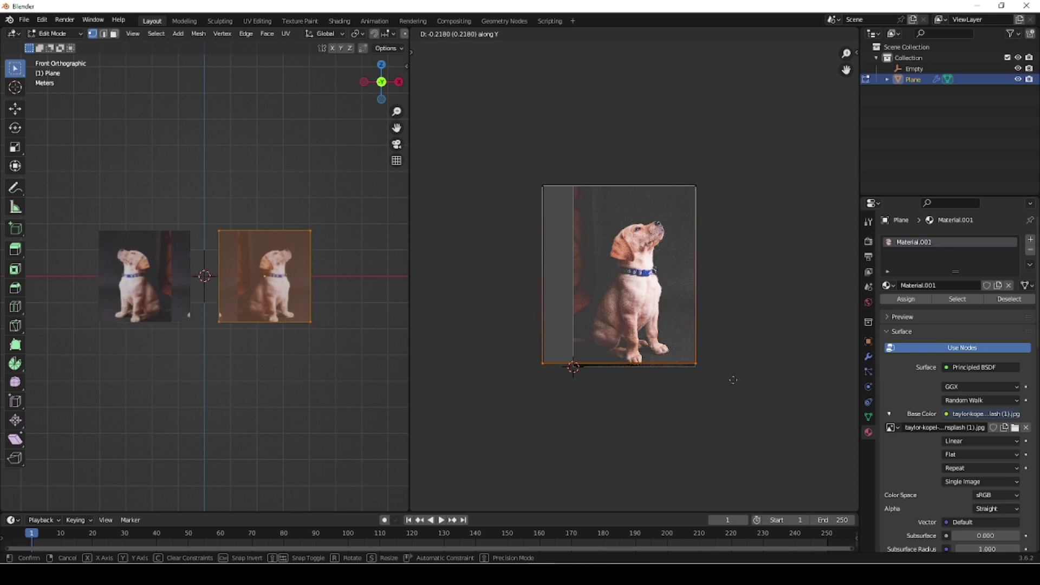
left_click(731, 379)
left_click_drag(499, 145, 567, 406)
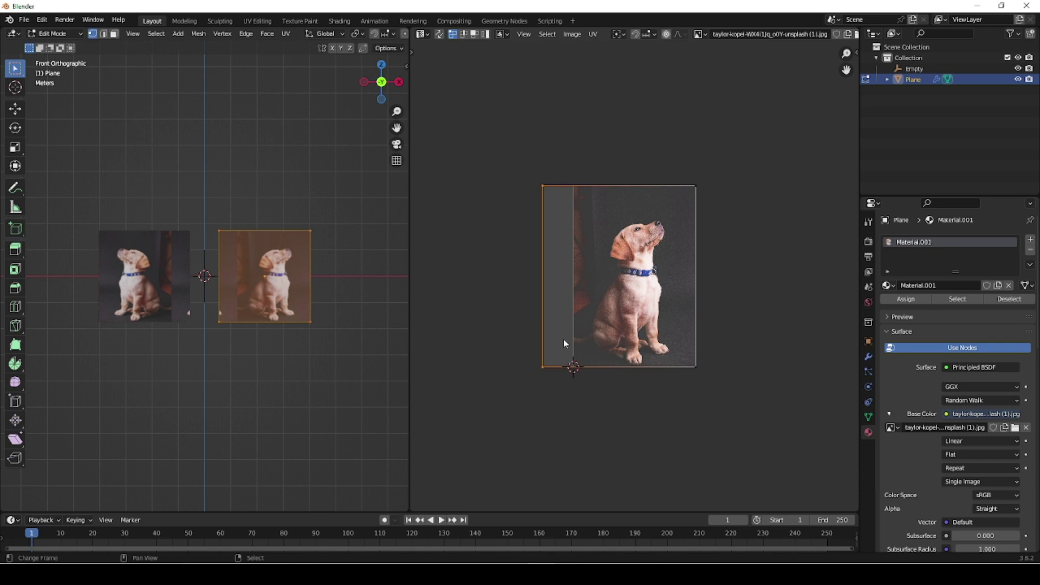
key("g")
key("x")
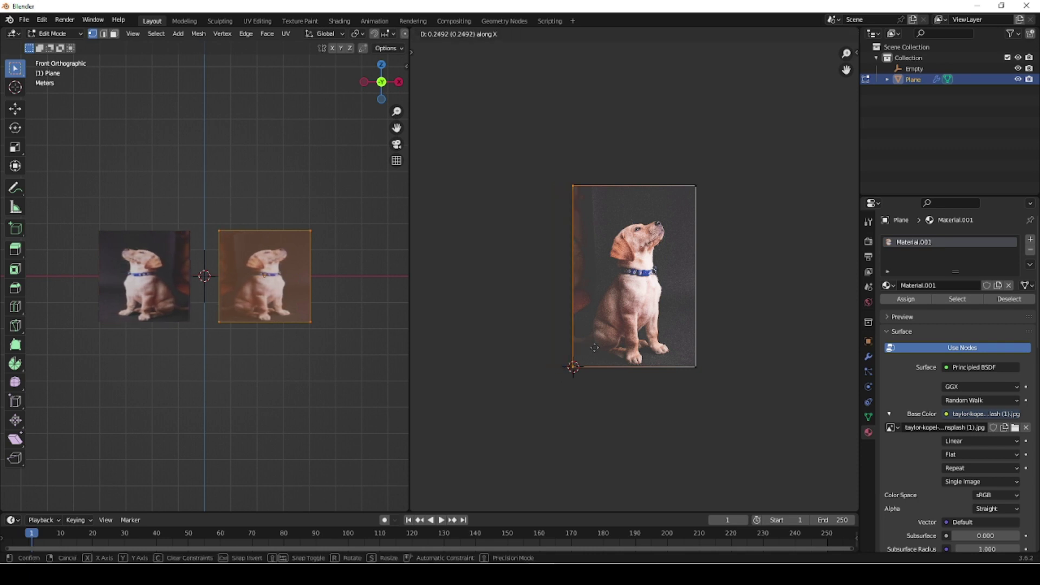
left_click(598, 347)
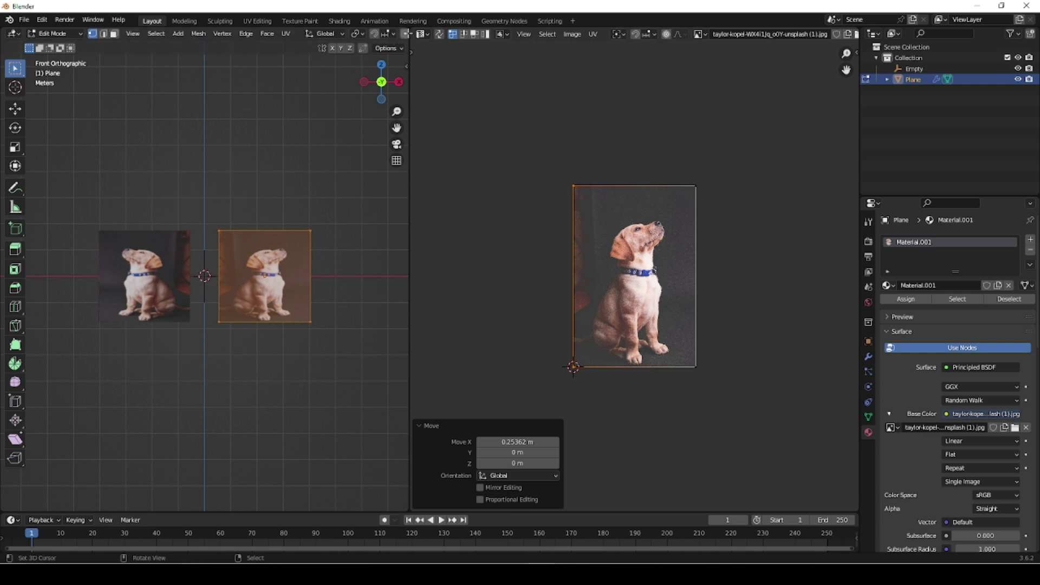
Close the UV Editor area and scale the plane by about 1.558 along global Z in Object Mode.
left_click_drag(404, 28, 463, 111)
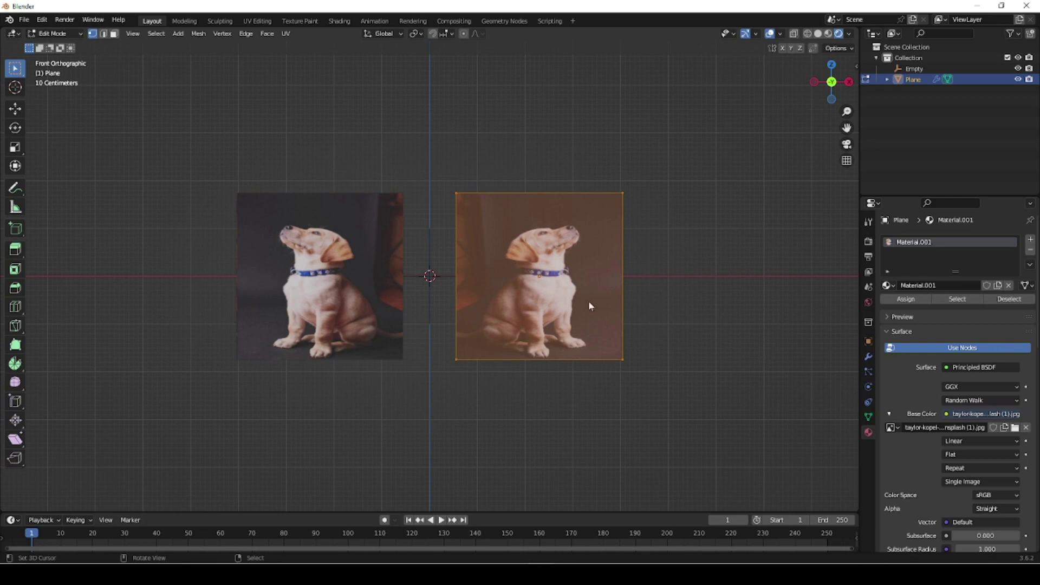
key("Tab")
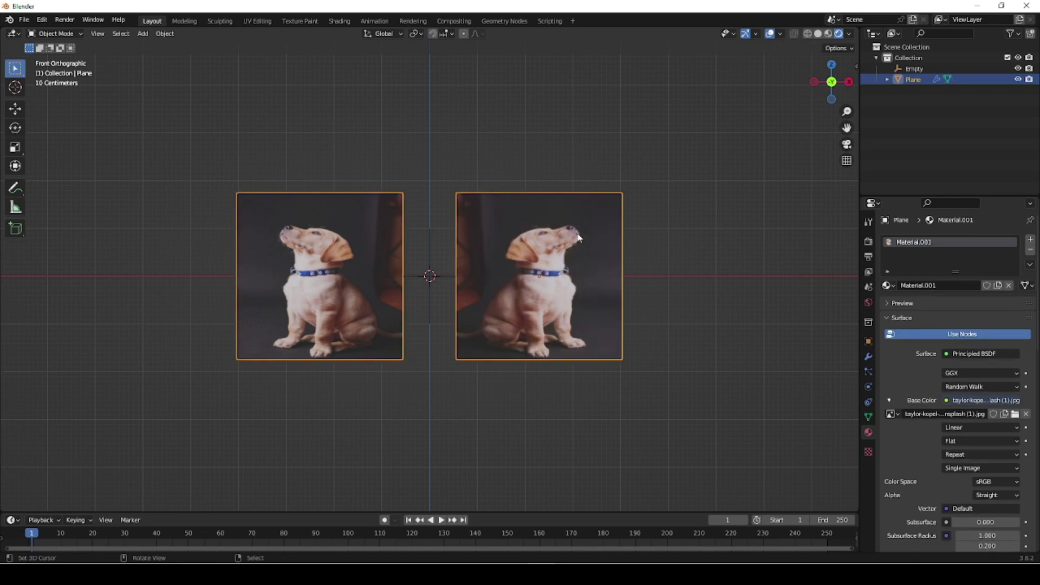
key("s")
key("z")
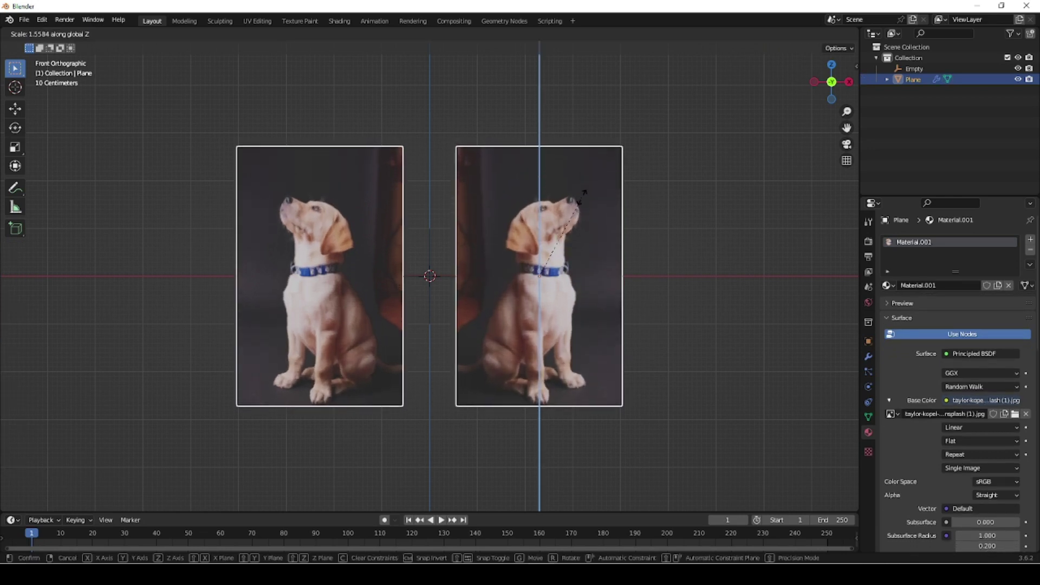
left_click(581, 196)
middle_click_drag(671, 367, 648, 376)
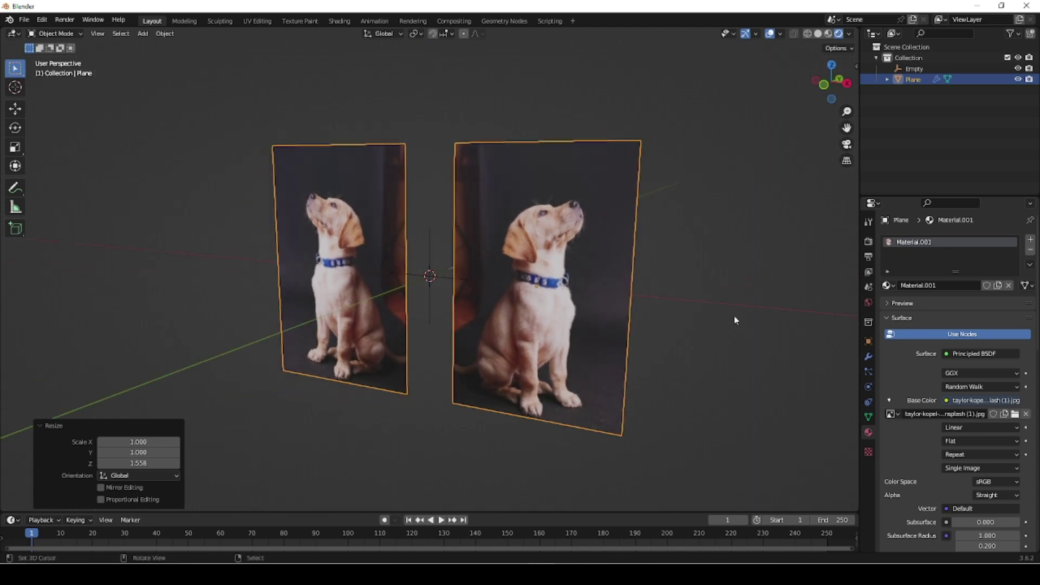
Reselect the dog image plane and expand the Data settings of its Mirror modifier.
key("alt+a")
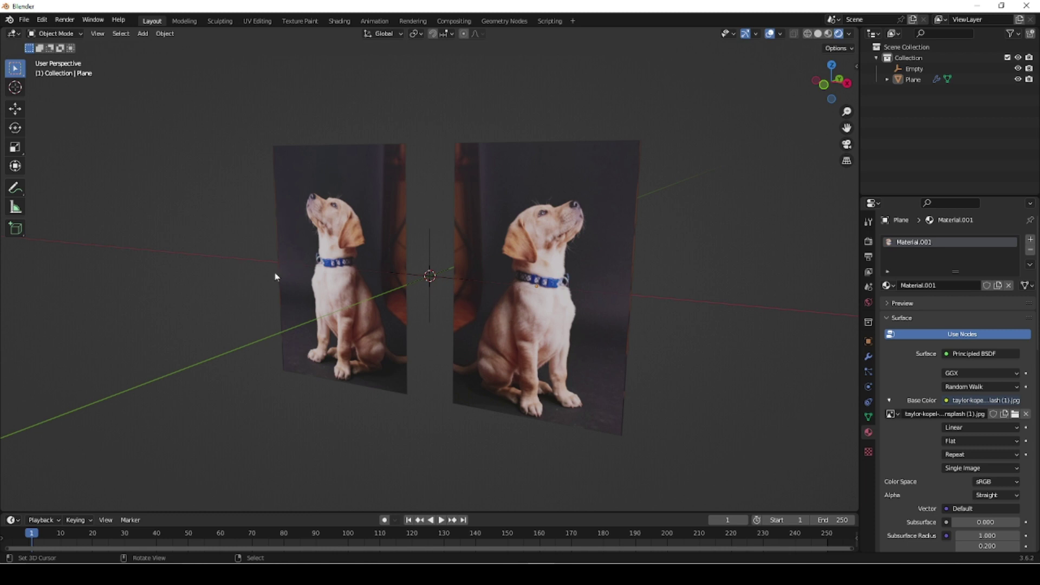
left_click(561, 324)
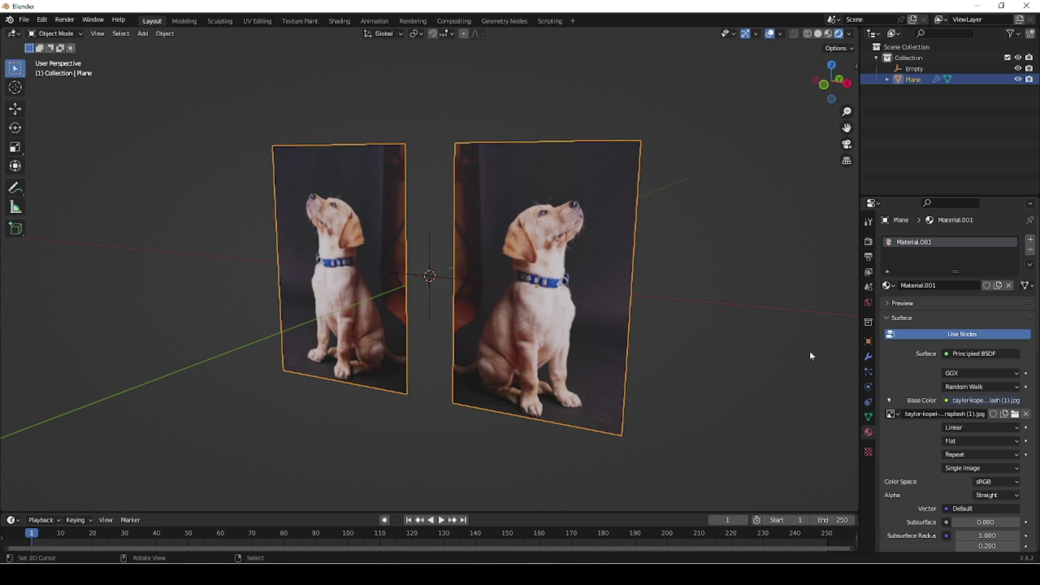
left_click(868, 357)
left_click(898, 367)
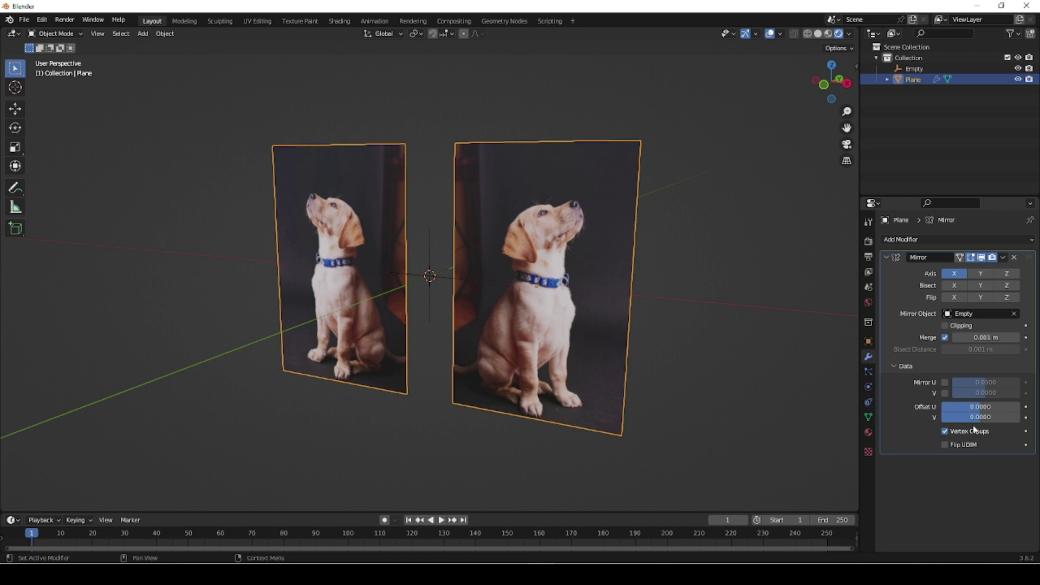
Try the Mirror U option on the mirrored dog image and turn it off again.
left_click(946, 385)
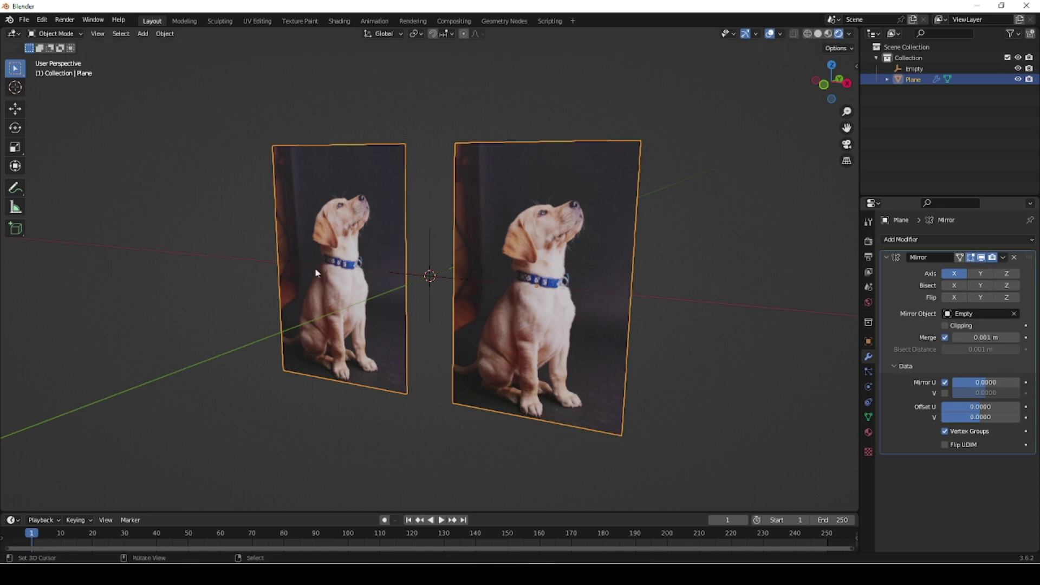
mouse_move(987, 382)
left_mouse_down()
mouse_move(964, 382)
mouse_move(985, 384)
left_mouse_up()
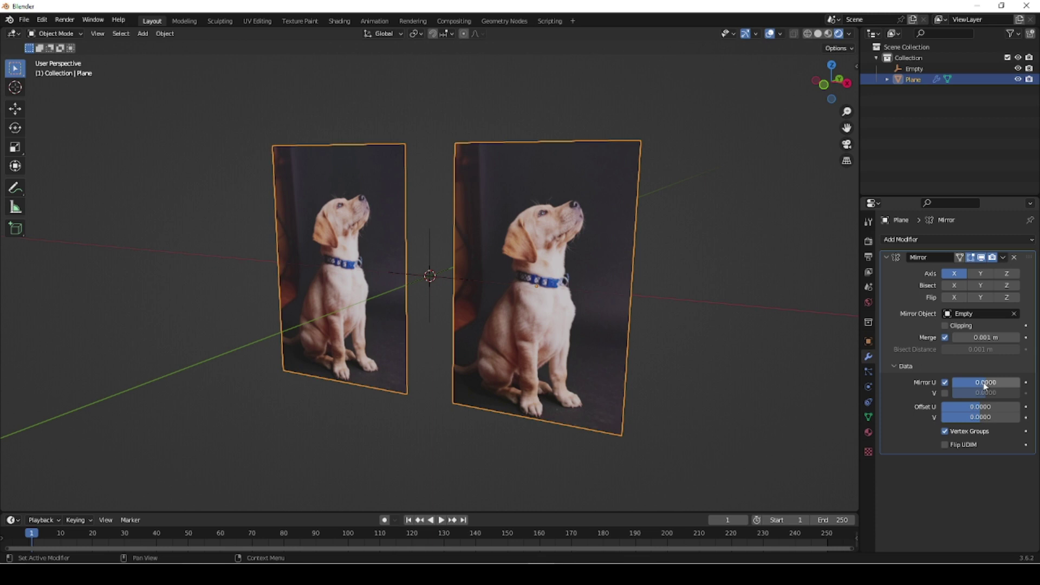
left_click(946, 382)
Enable Mirror V, try a V mirror offset of about 0.394, and reset that offset to 0.
left_click(945, 393)
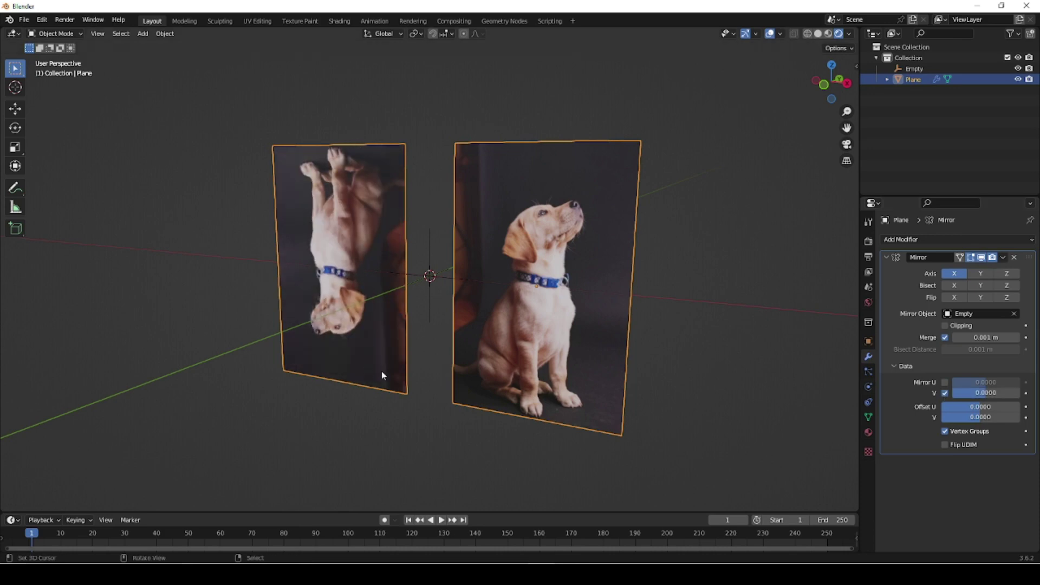
left_click_drag(987, 393, 1017, 393)
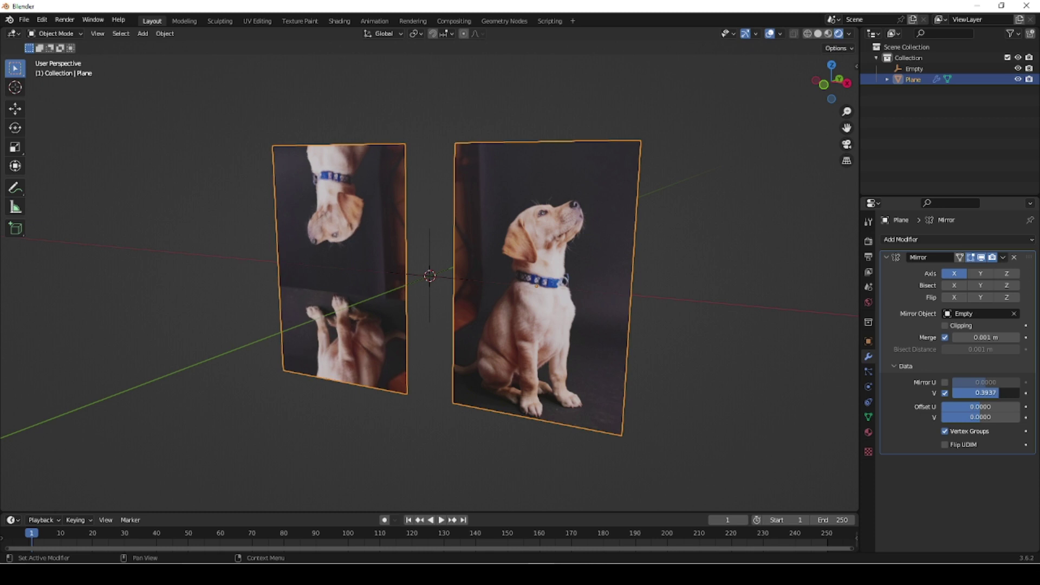
left_click(986, 393)
type("0")
key("Return")
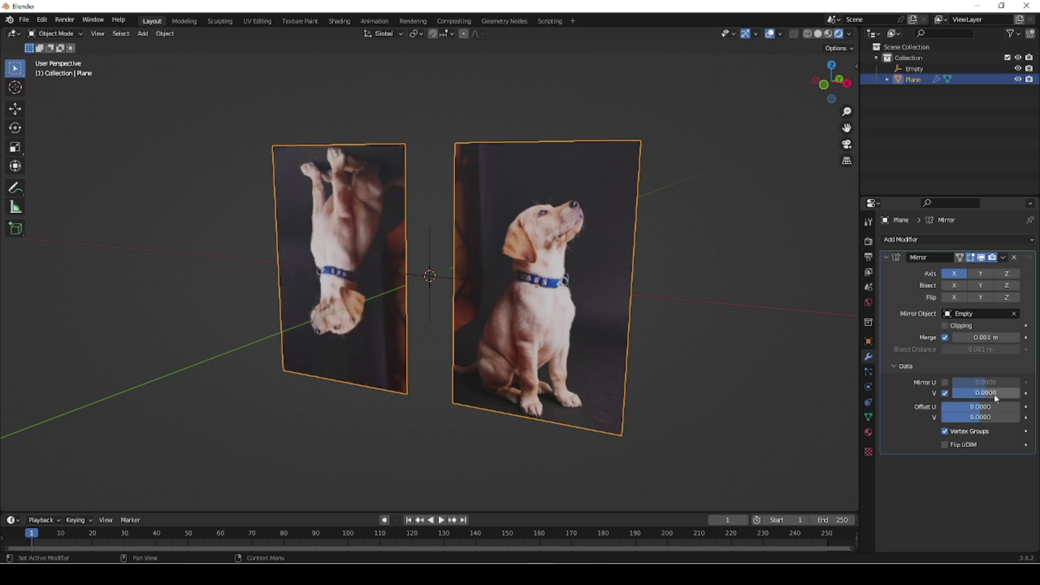
Try Mirror U together with Mirror V, and disable both options.
left_click(945, 383)
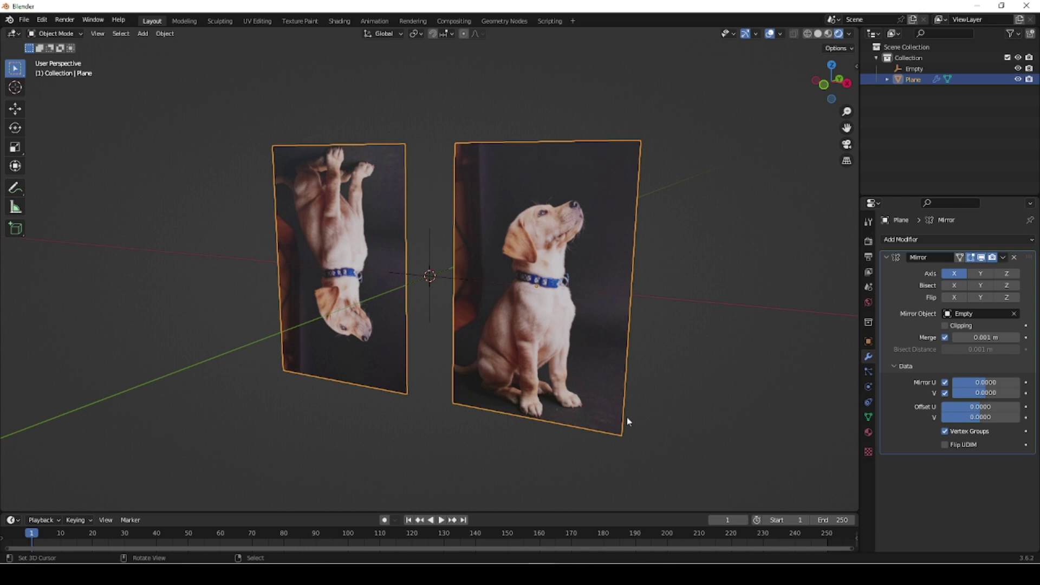
left_click(945, 383)
left_click(946, 393)
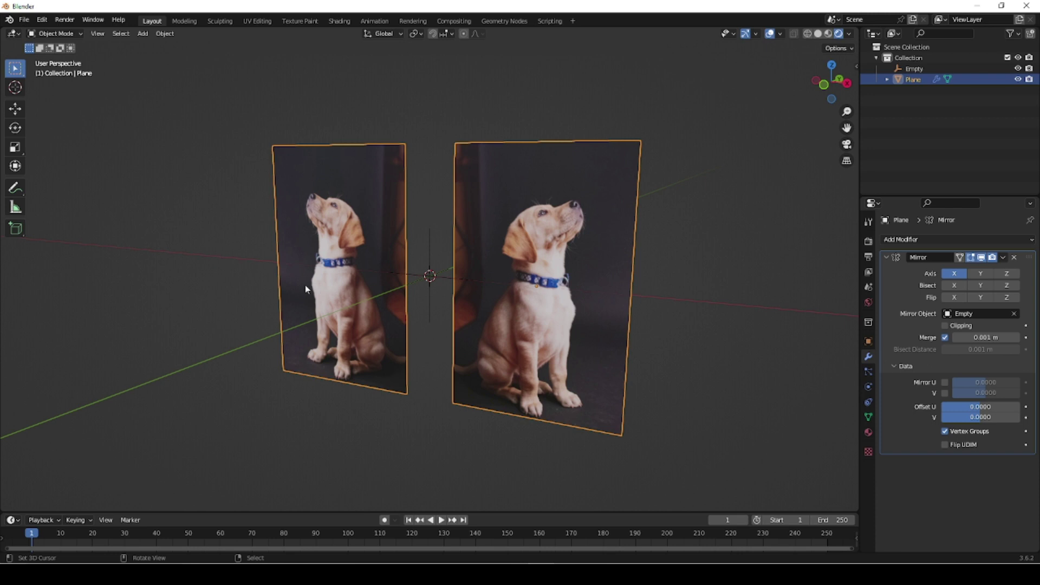
Try shifting the Mirror U and Offset U values, and reset both to 0.
mouse_move(958, 382)
left_mouse_down()
mouse_move(1020, 382)
mouse_move(953, 383)
mouse_move(973, 383)
left_mouse_up()
left_click(984, 384)
type("0")
key("Return")
mouse_move(976, 407)
left_mouse_down()
mouse_move(992, 407)
mouse_move(973, 407)
left_mouse_up()
left_click(982, 408)
type("0")
key("Return")
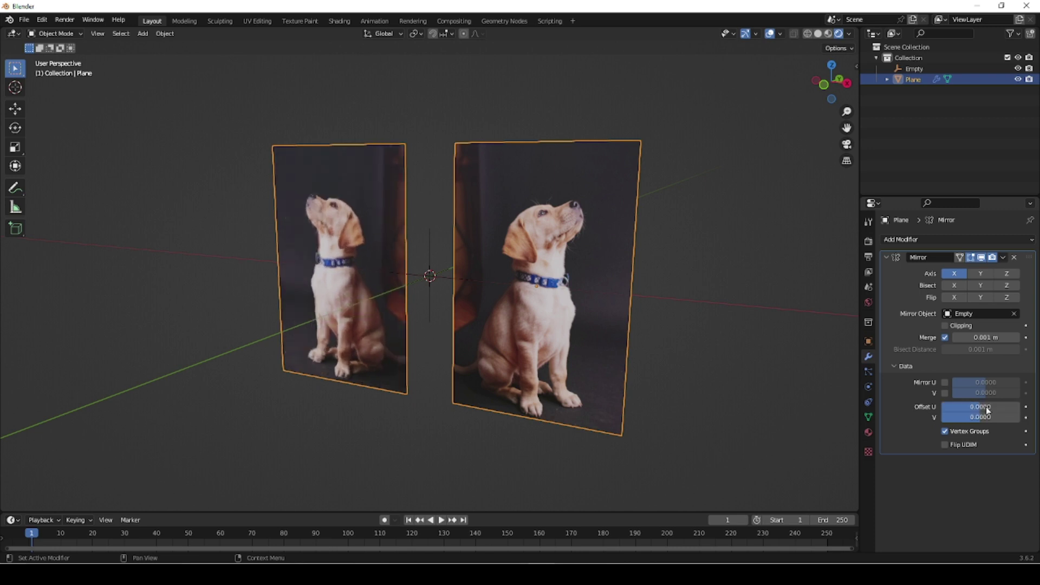
Try an Offset V of about 0.082 on the mirrored image and reset it to 0.
mouse_move(982, 417)
left_mouse_down()
mouse_move(1006, 417)
mouse_move(984, 419)
left_mouse_up()
left_click(984, 420)
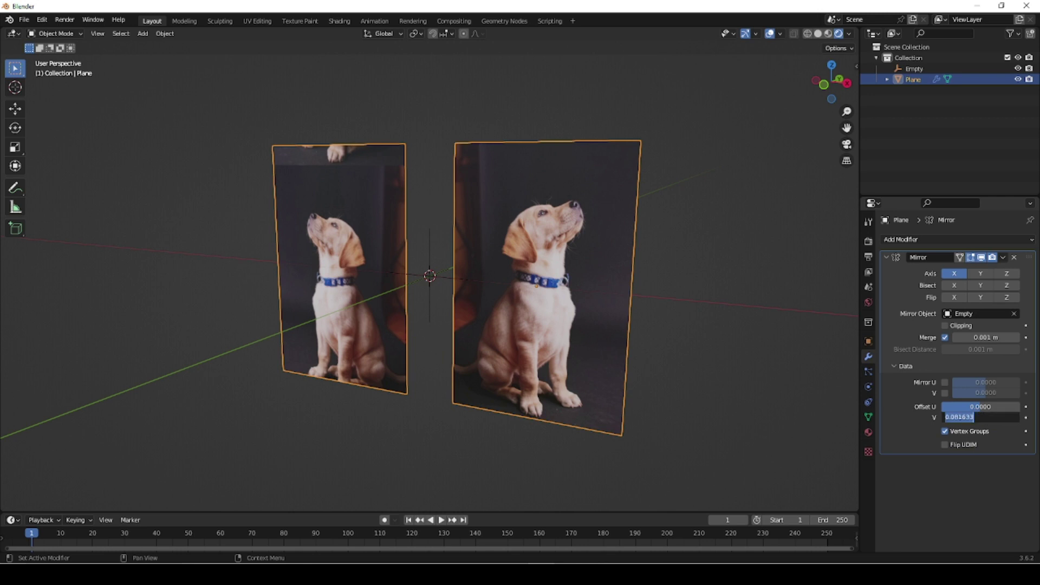
type("0")
key("Return")
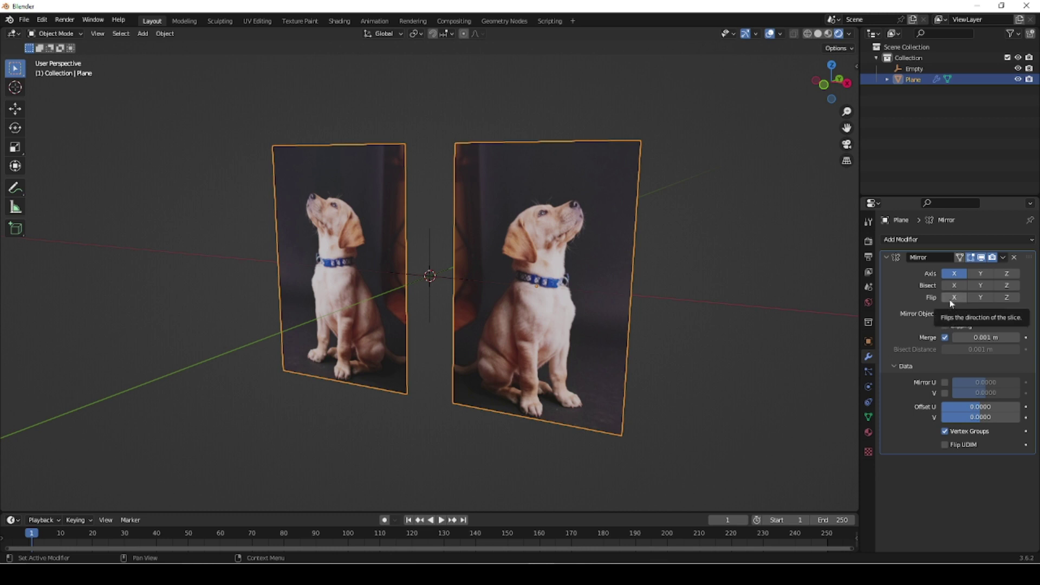
Toggle Mirror U on and off, and do the same with Mirror V.
left_click(980, 311)
left_click(962, 327)
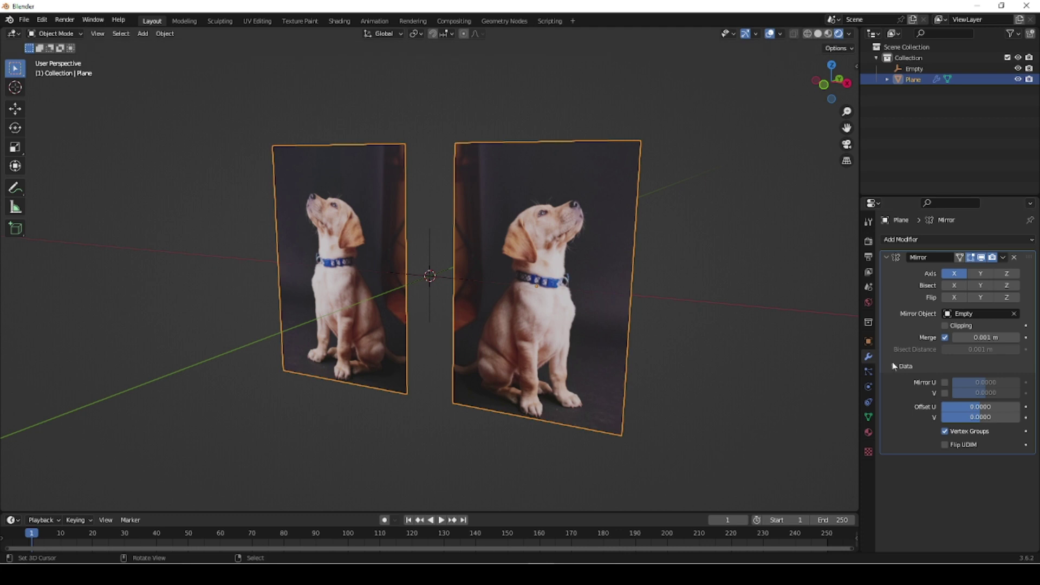
left_click(944, 383)
left_click(945, 384)
left_click(946, 393)
left_click(947, 393)
Extrude the plane's face about 2.64 m along global Y in Edit Mode to form a block.
middle_click_drag(551, 364, 237, 158)
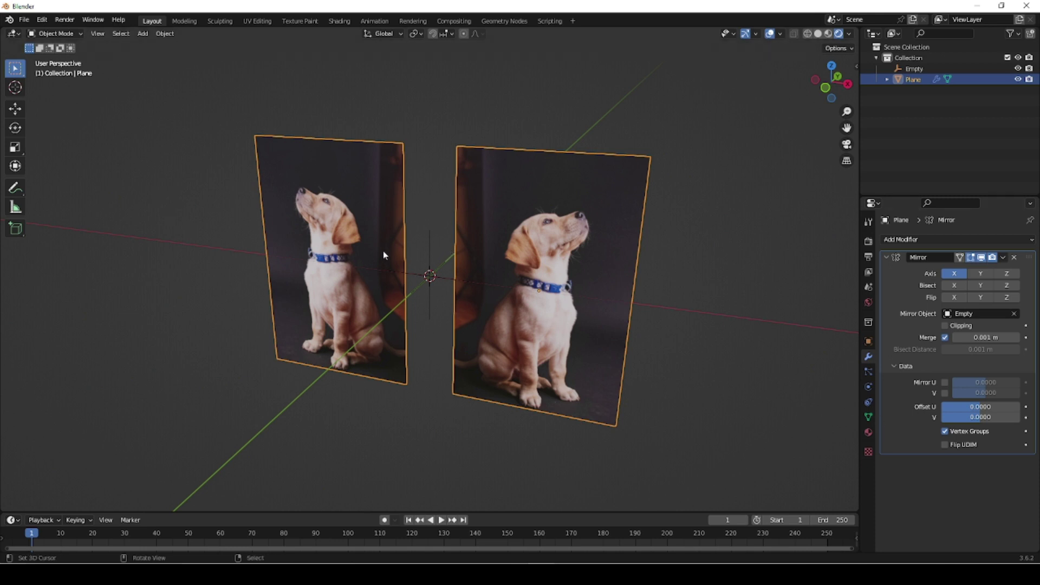
middle_click_drag(476, 350, 561, 317)
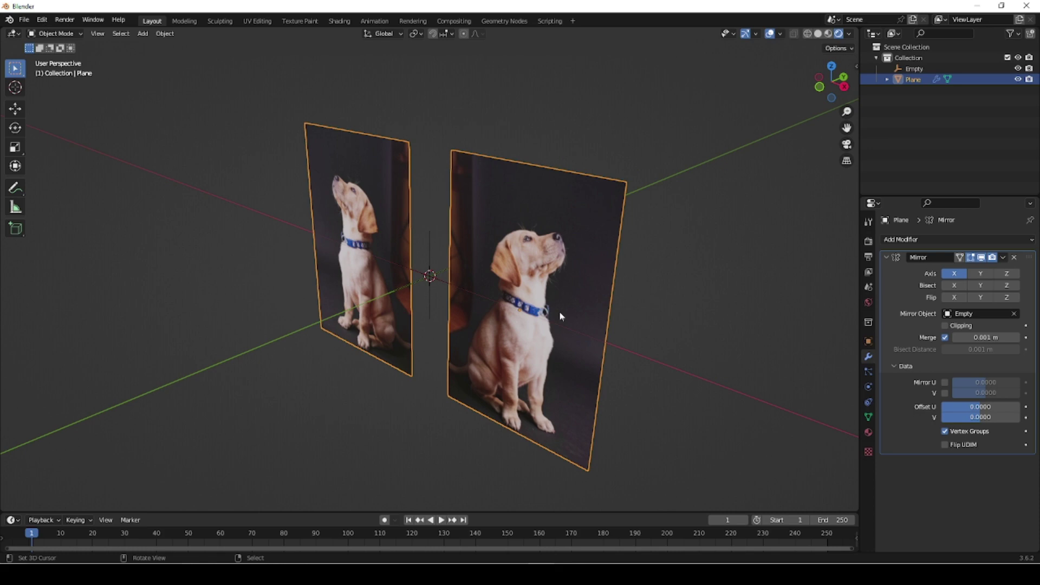
key("Tab")
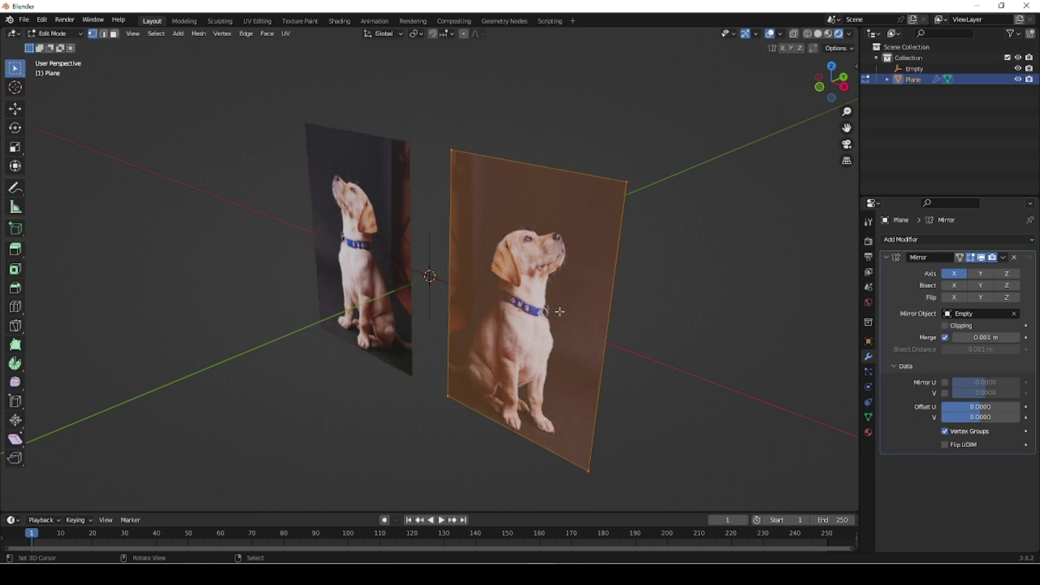
key("g")
key("z")
key("z")
key("y")
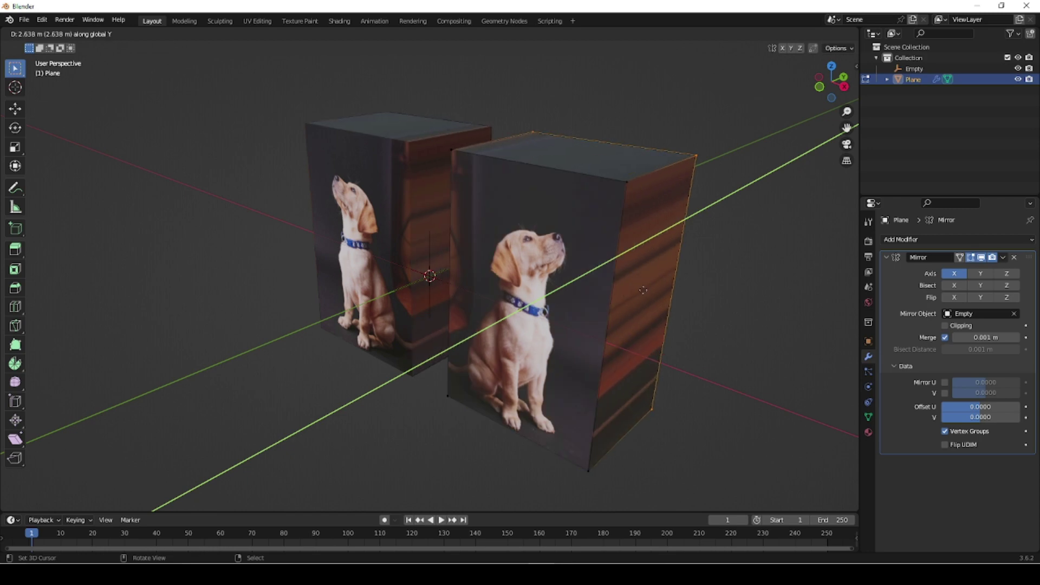
left_click(643, 289)
middle_click_drag(448, 414, 606, 255)
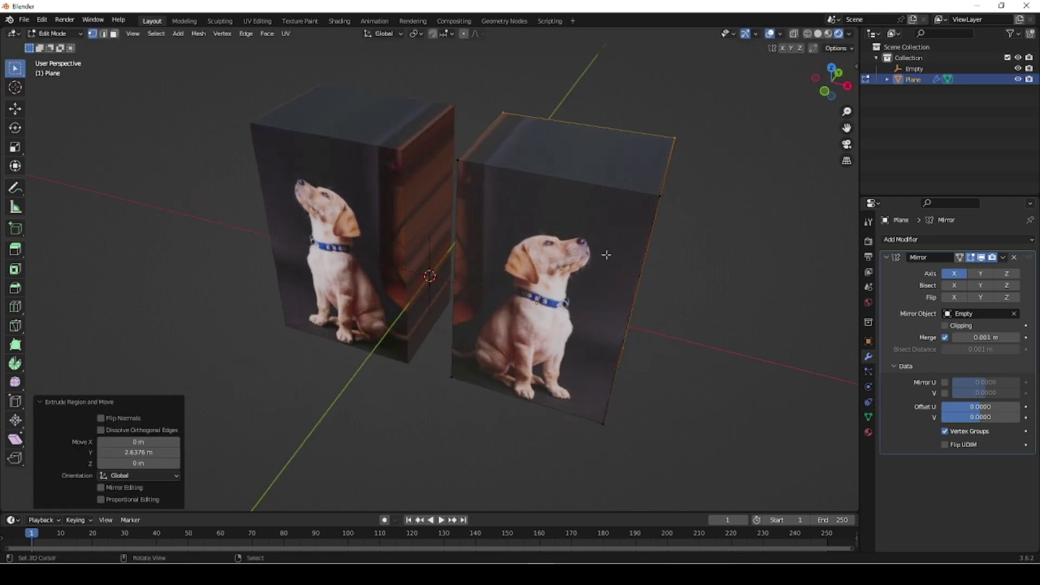
middle_click_drag(662, 347, 630, 331)
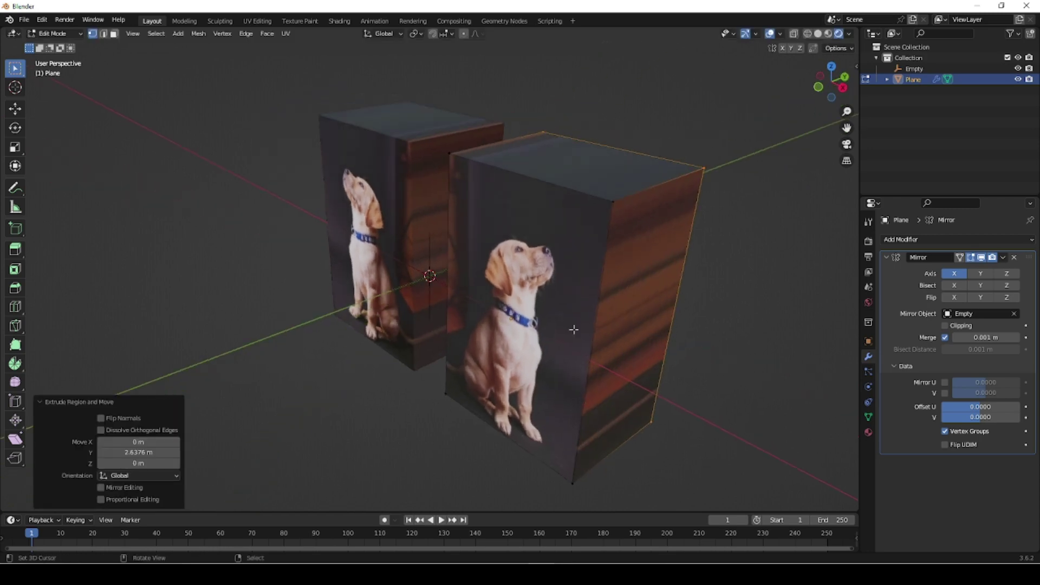
Return the extruded plane to Object Mode and examine the image mapping on the original and mirrored blocks from several sides.
key("Tab")
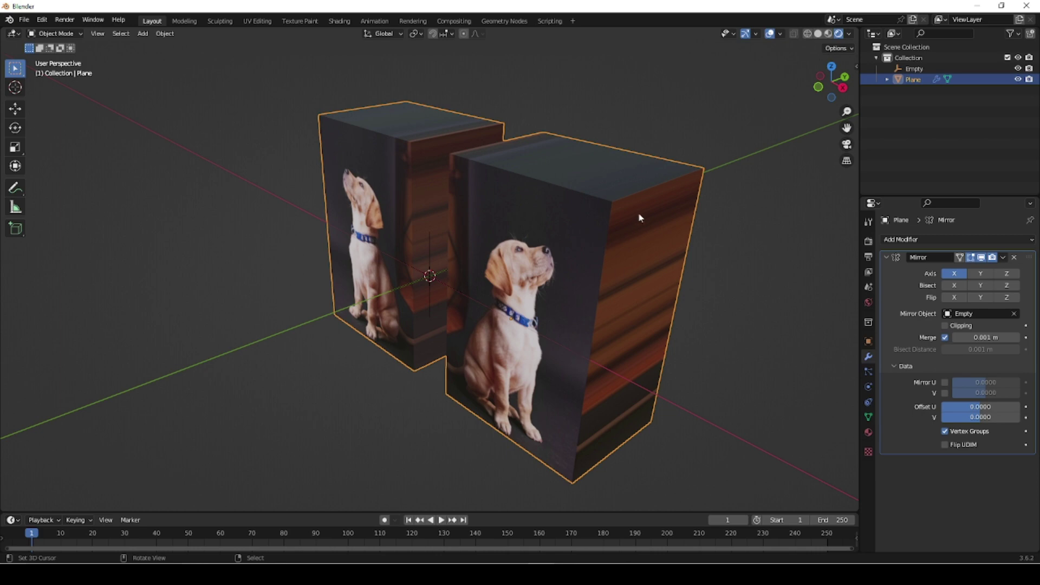
middle_click_drag(554, 310, 391, 262)
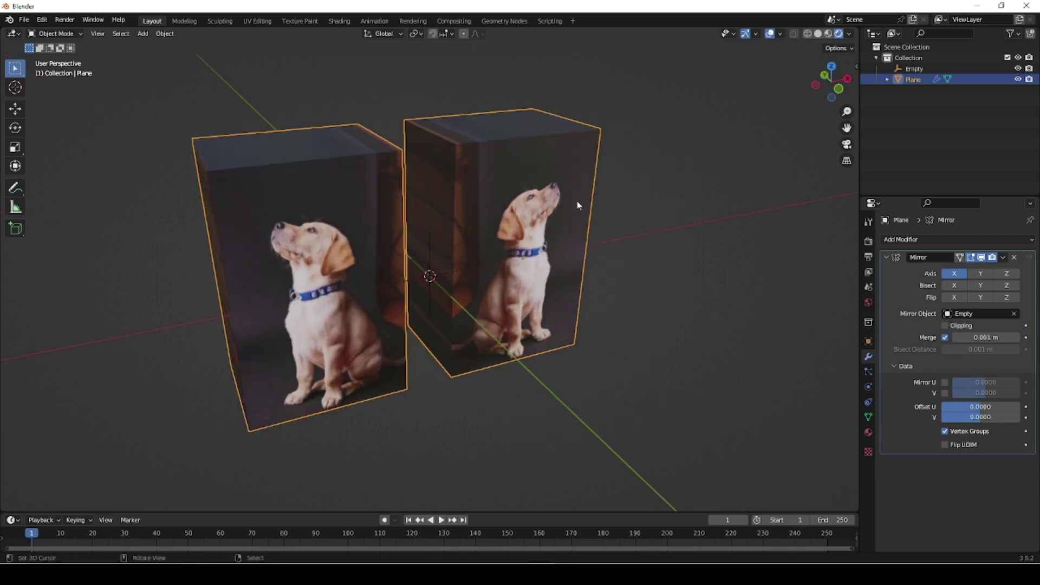
middle_click_drag(644, 318, 466, 297)
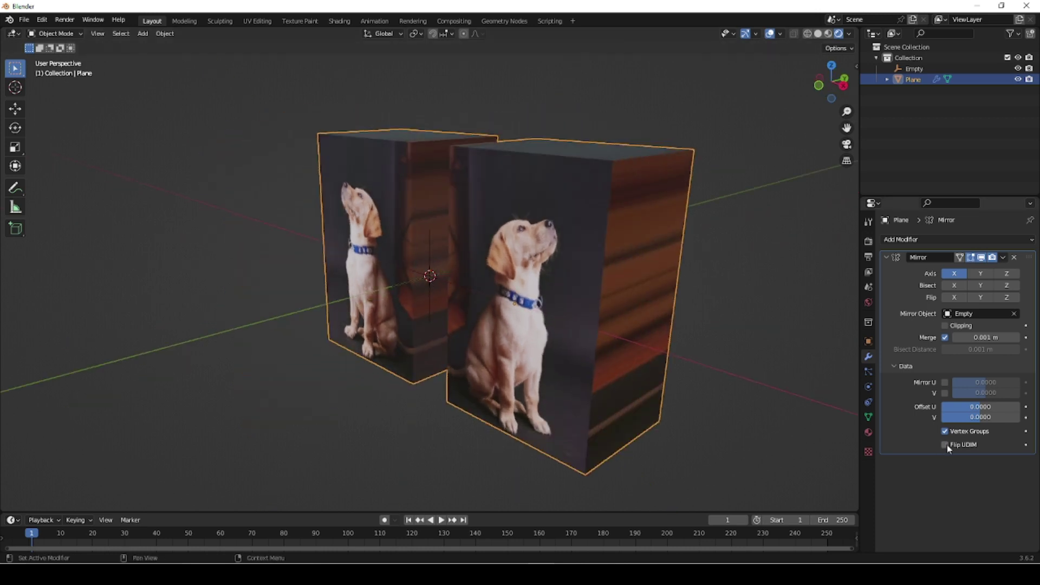
middle_click_drag(465, 344, 424, 236)
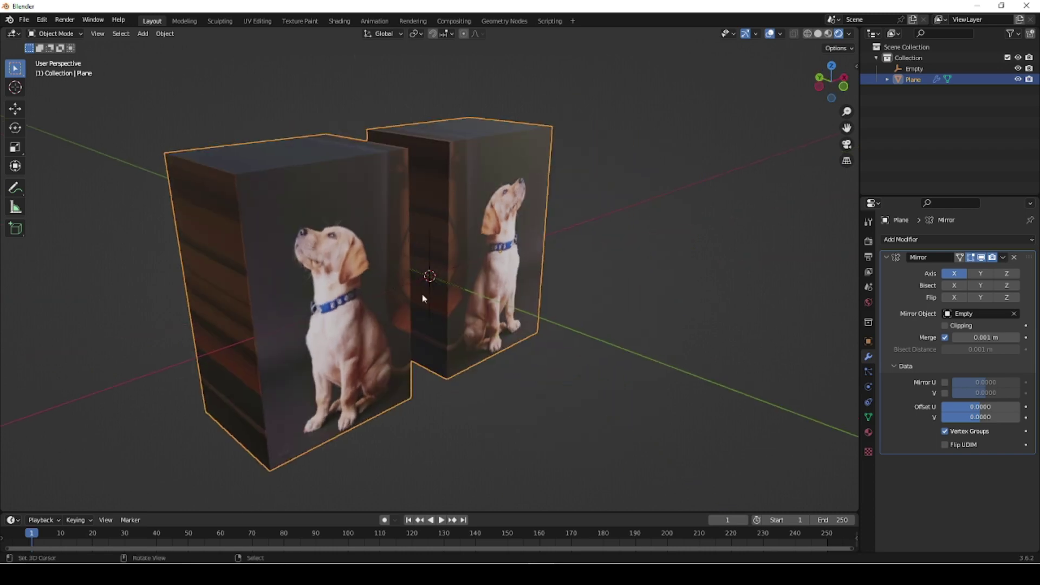
middle_click_drag(593, 385, 509, 373)
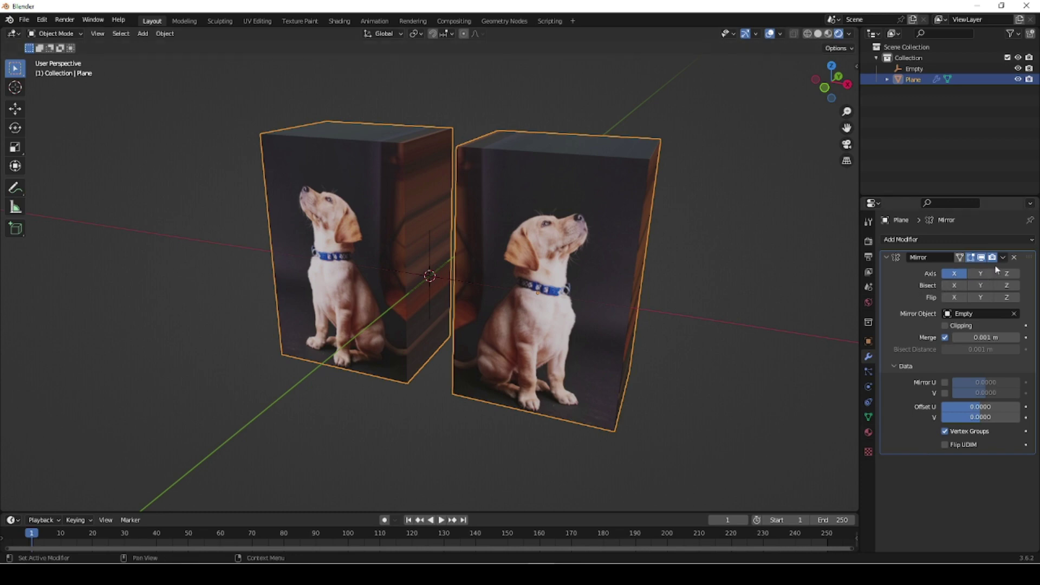
Open the list of modifiers that can be added to the mirrored plane.
mouse_move(662, 349)
middle_mouse_down()
mouse_move(677, 345)
mouse_move(658, 343)
middle_mouse_up()
left_click(1030, 240)
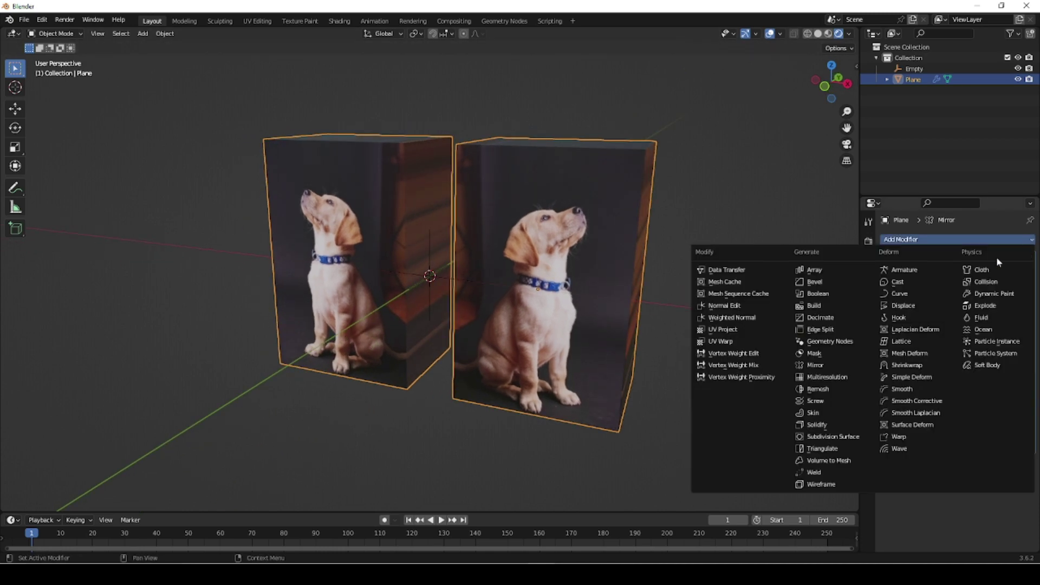